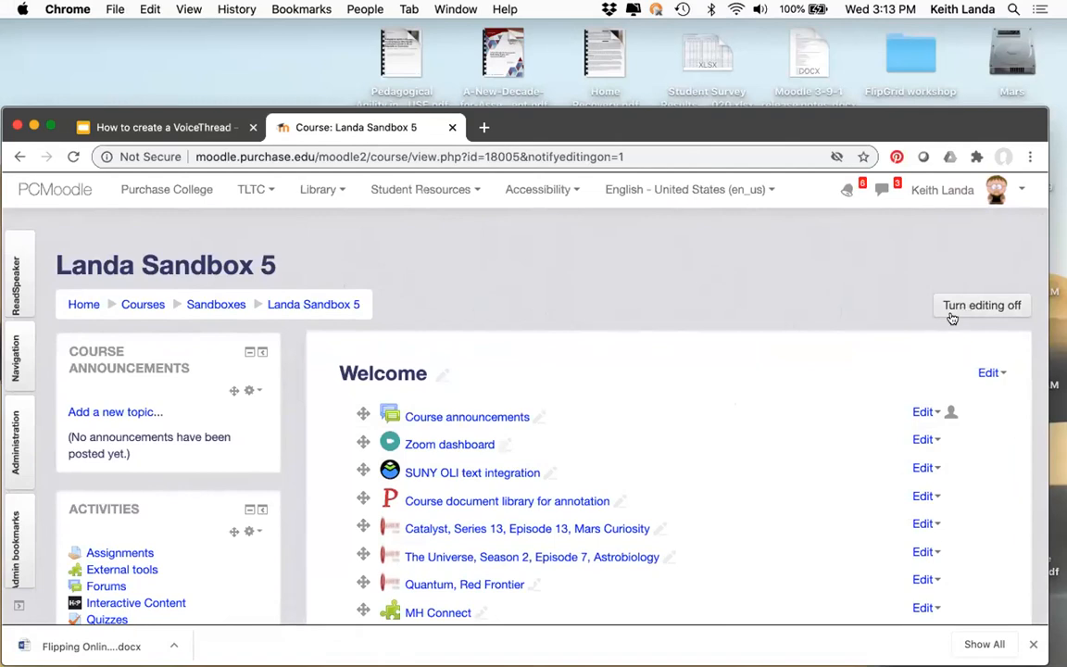
Hide the VT Home activity in the Online course discussions section from students
{"action": "scroll", "coordinate": [857, 364], "scroll_direction": "down", "scroll_amount": 5}
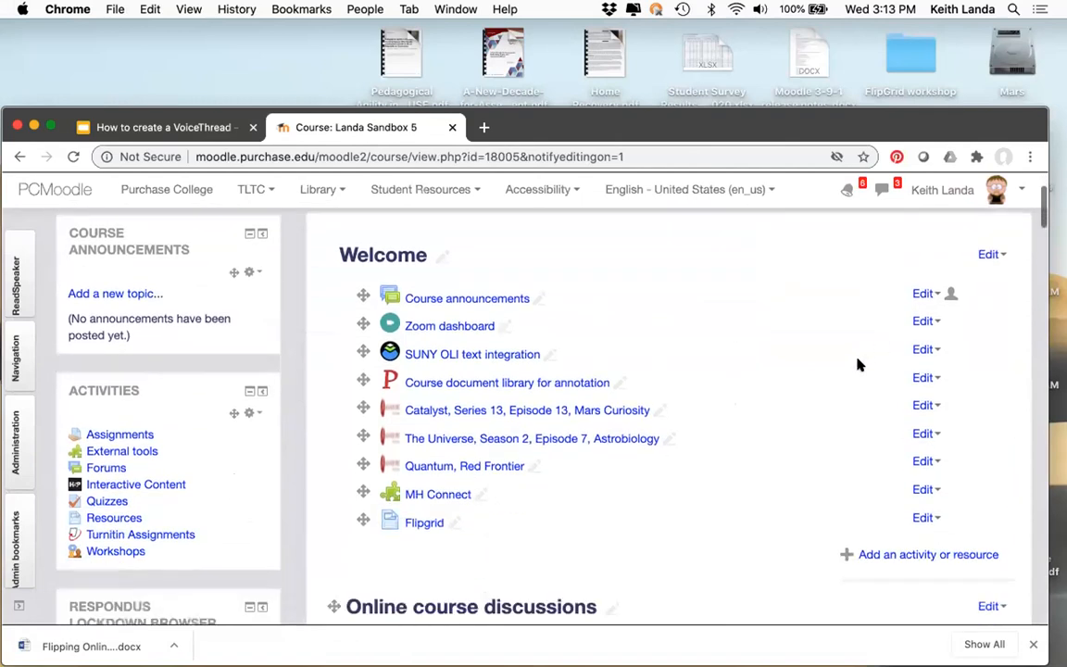
{"action": "scroll", "coordinate": [858, 364], "scroll_direction": "down", "scroll_amount": 6}
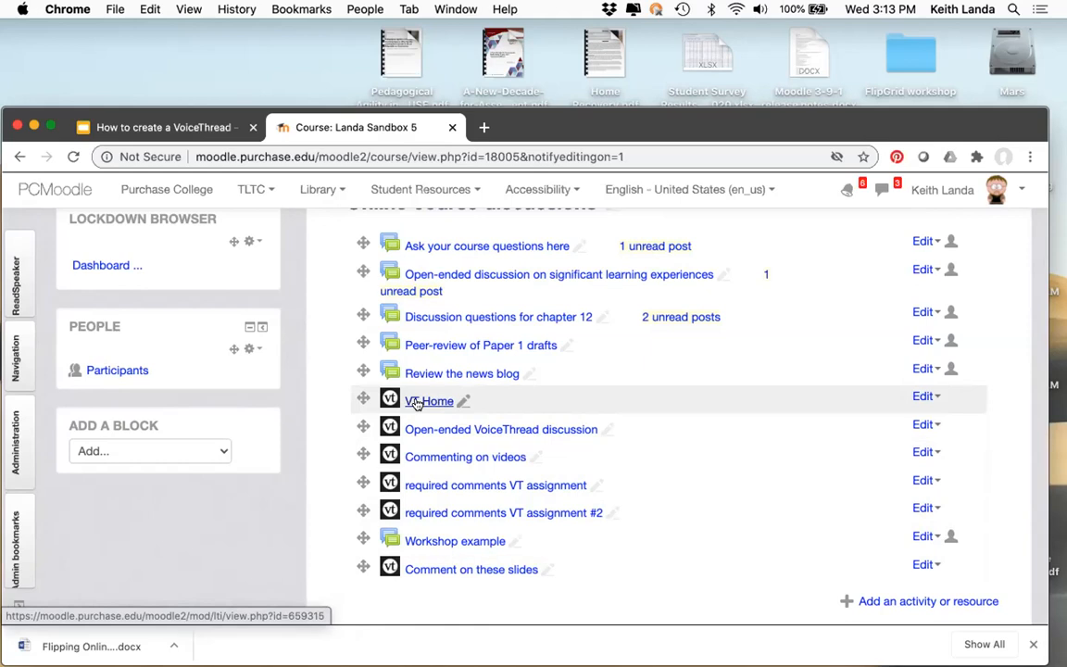
{"action": "left_click", "coordinate": [929, 397]}
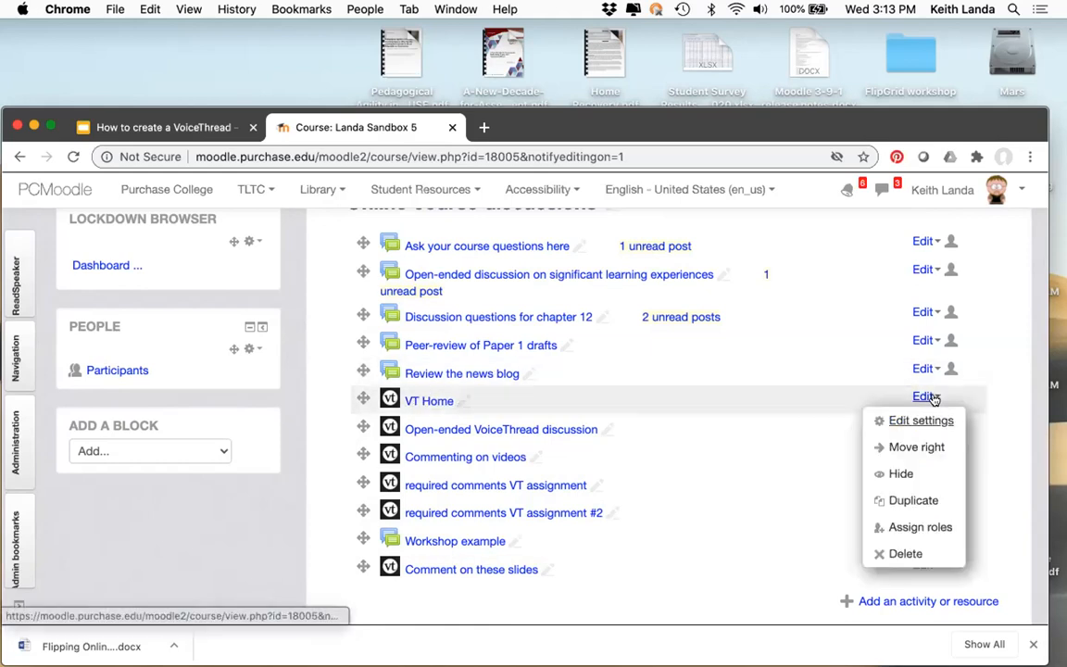
{"action": "left_click", "coordinate": [905, 472]}
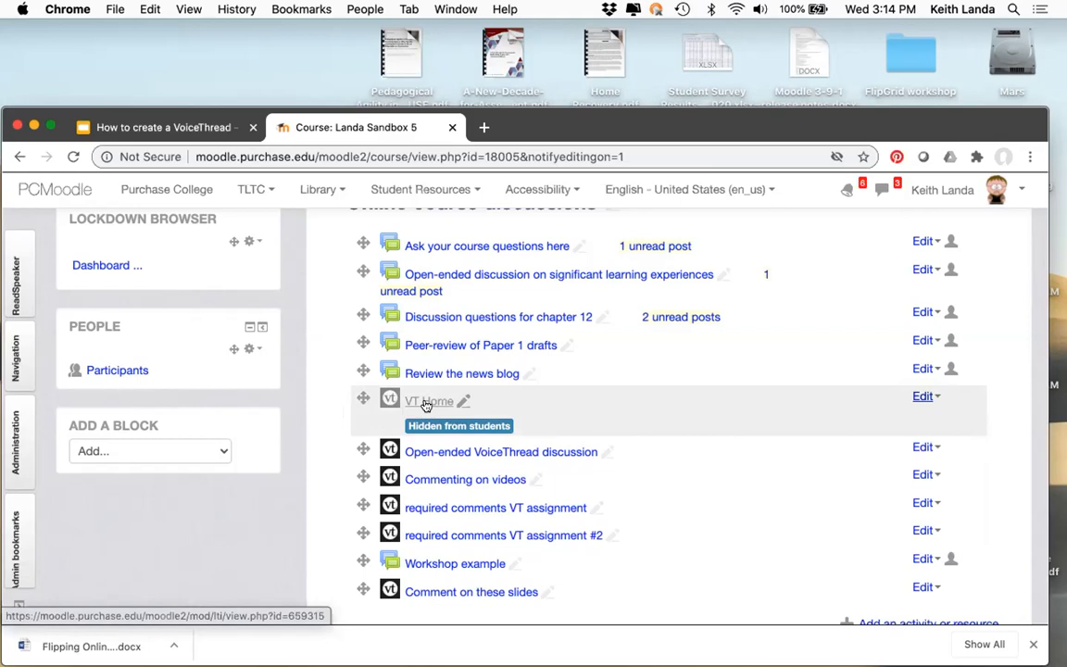
Open VoiceThread through the VT Home link and view the VoiceThreads filtered by Tutorials, followed by those owned by the account
{"action": "left_click", "coordinate": [426, 404]}
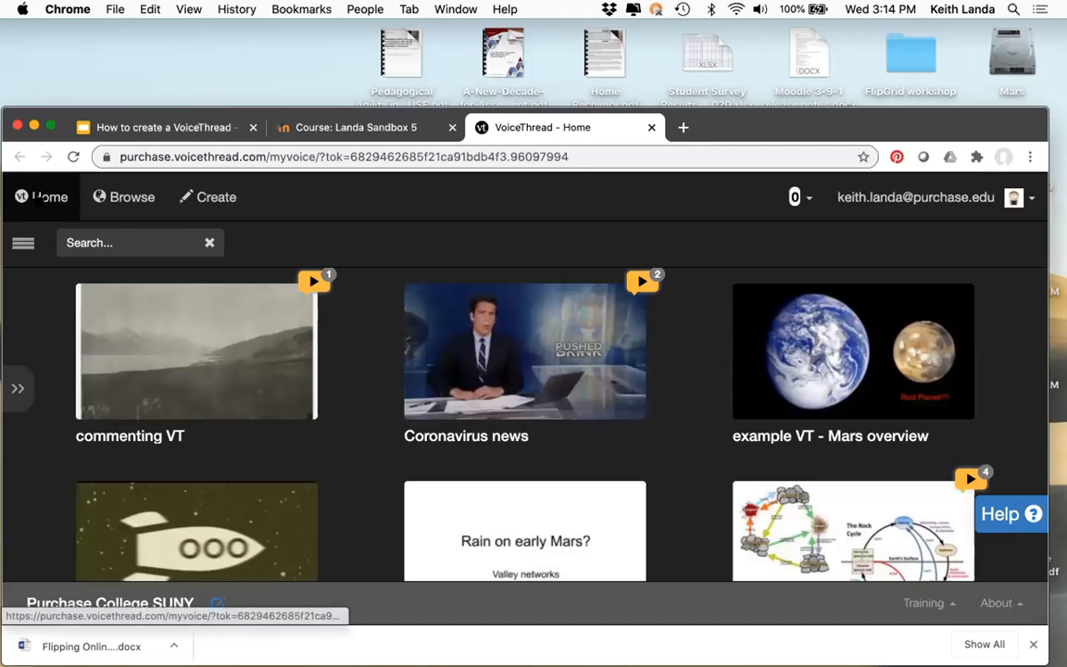
{"action": "mouse_move", "coordinate": [133, 312]}
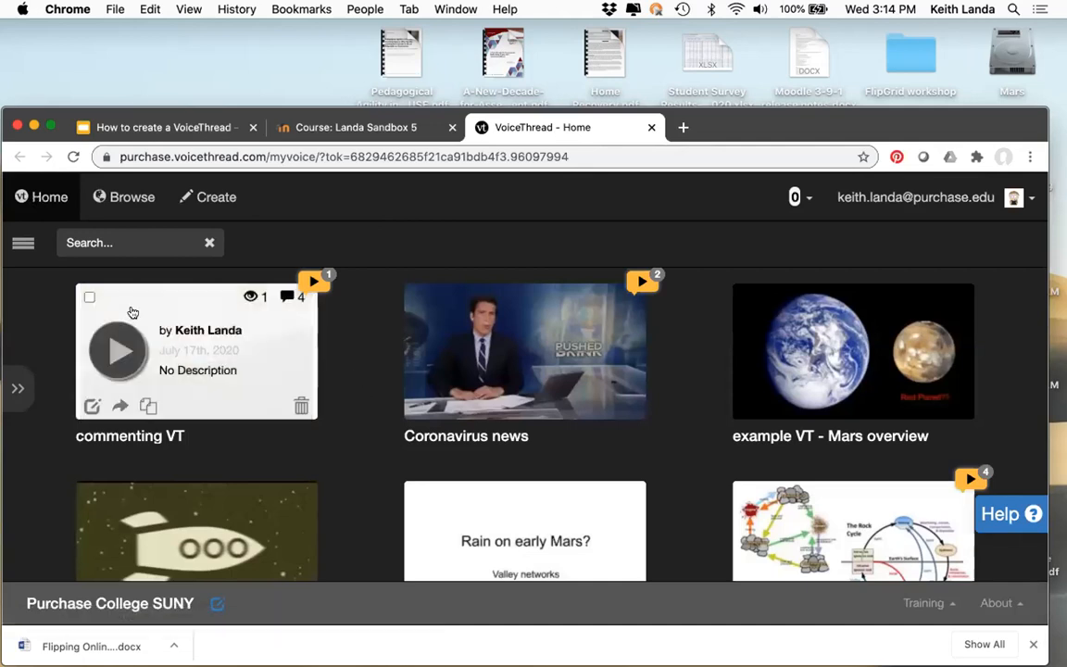
{"action": "left_click", "coordinate": [24, 244]}
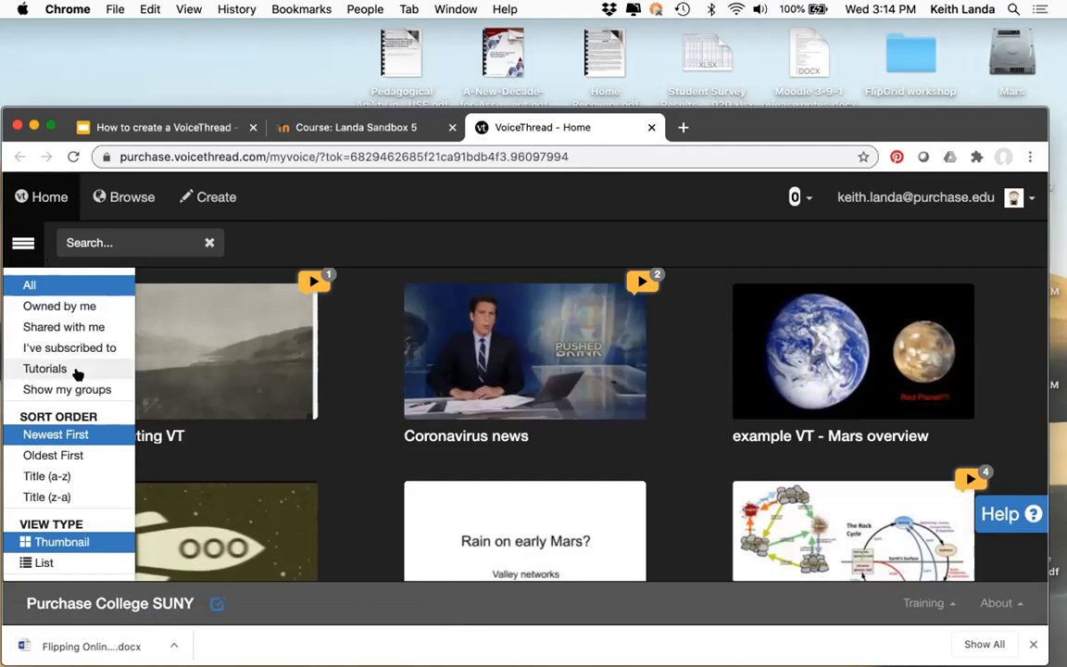
{"action": "left_click", "coordinate": [57, 368]}
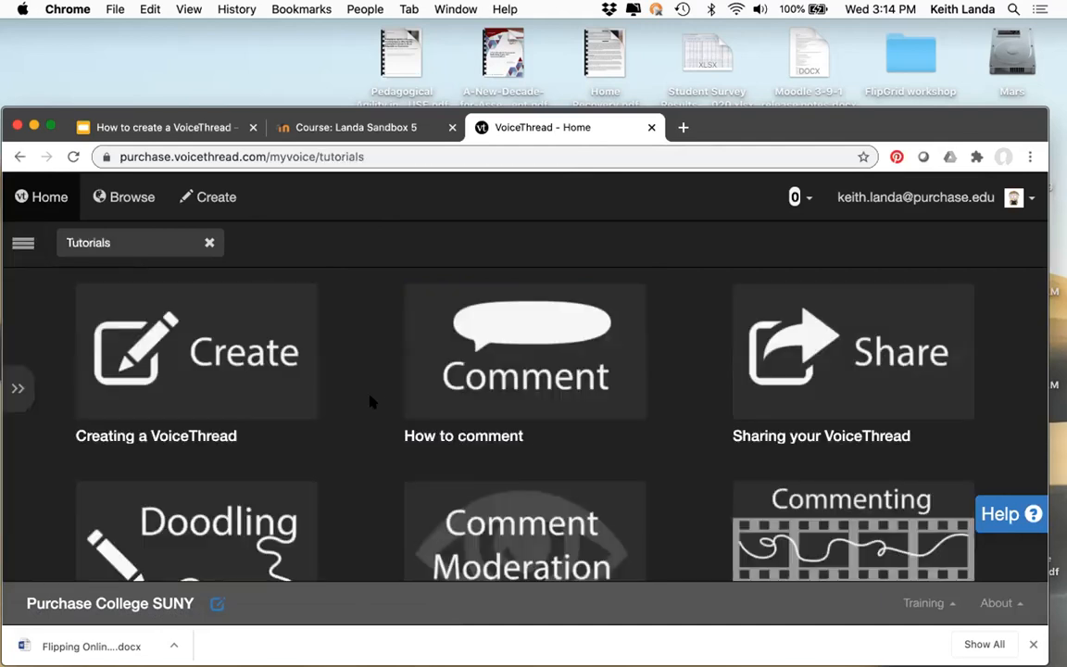
{"action": "scroll", "coordinate": [453, 399], "scroll_direction": "down", "scroll_amount": 2}
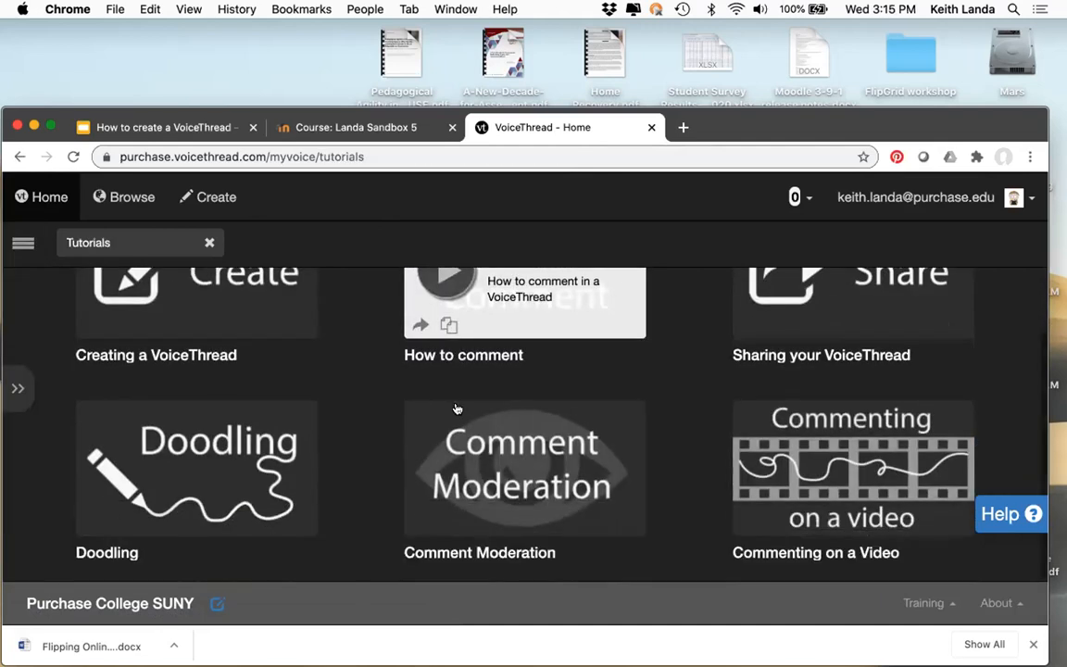
{"action": "scroll", "coordinate": [455, 408], "scroll_direction": "up", "scroll_amount": 2}
{"action": "left_click", "coordinate": [19, 242]}
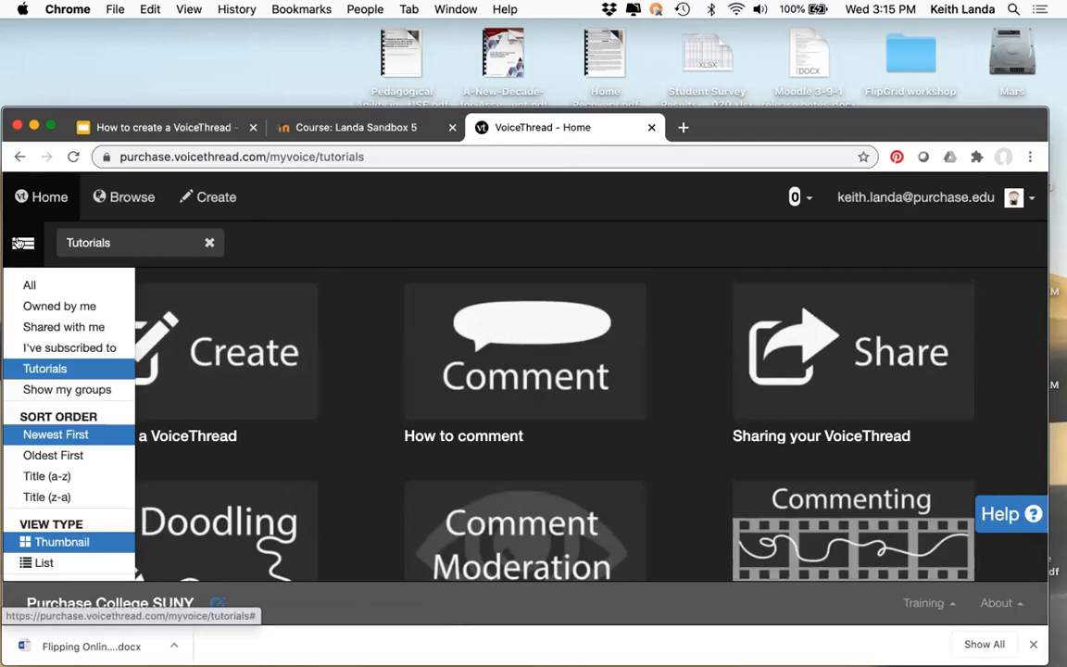
{"action": "left_click", "coordinate": [42, 308]}
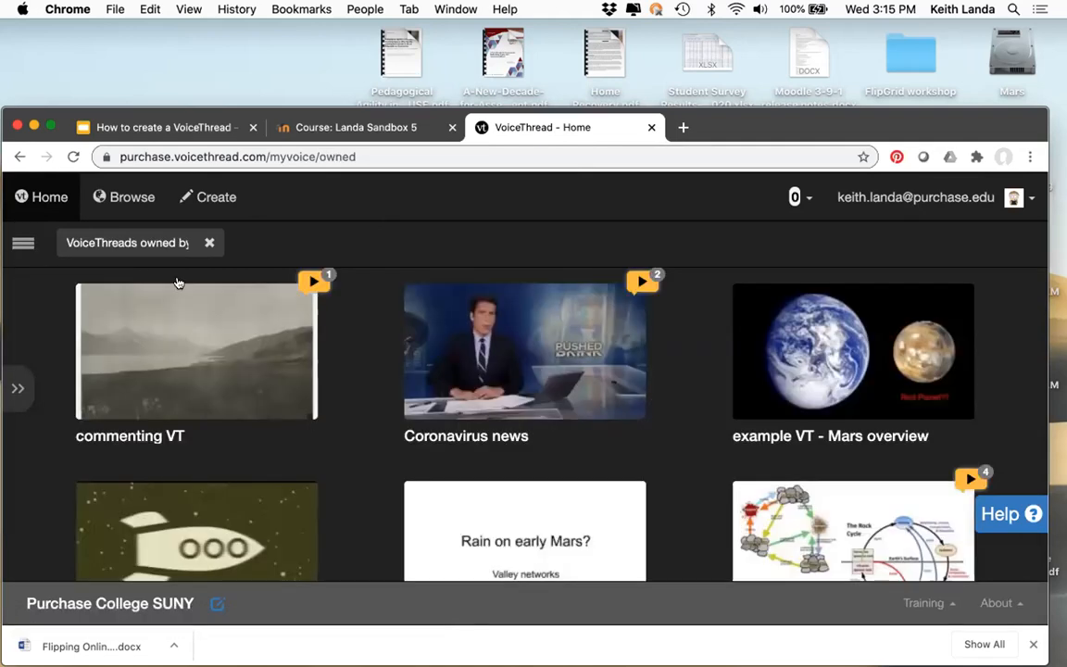
View the VoiceThread account information, return to the VoiceThread home page and close it to get back to the course
{"action": "left_click", "coordinate": [978, 197]}
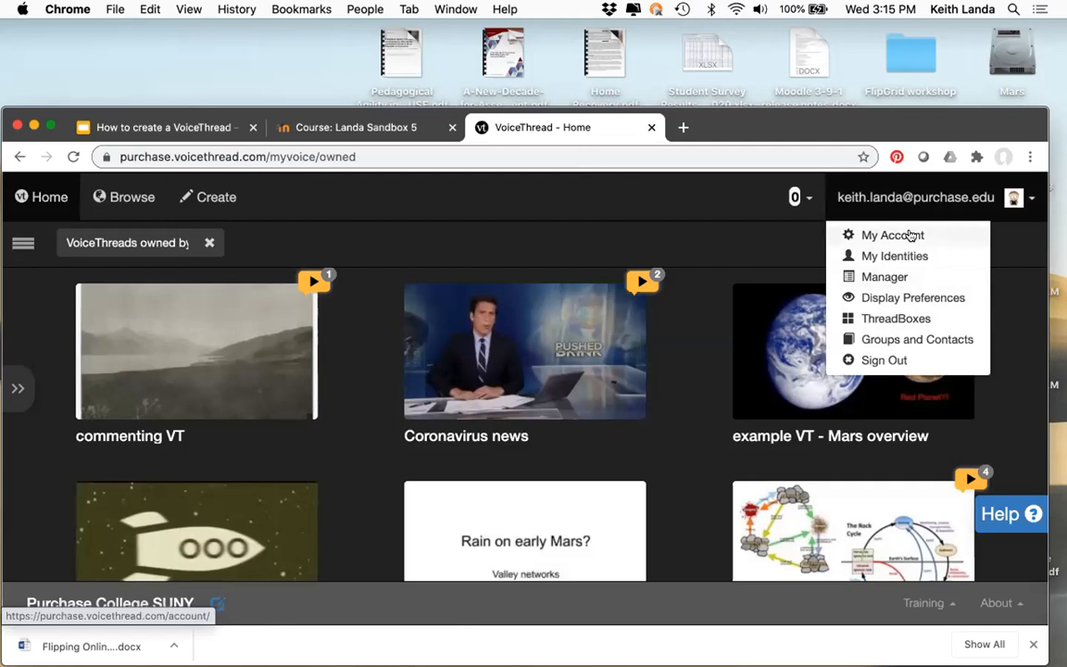
{"action": "left_click", "coordinate": [912, 236]}
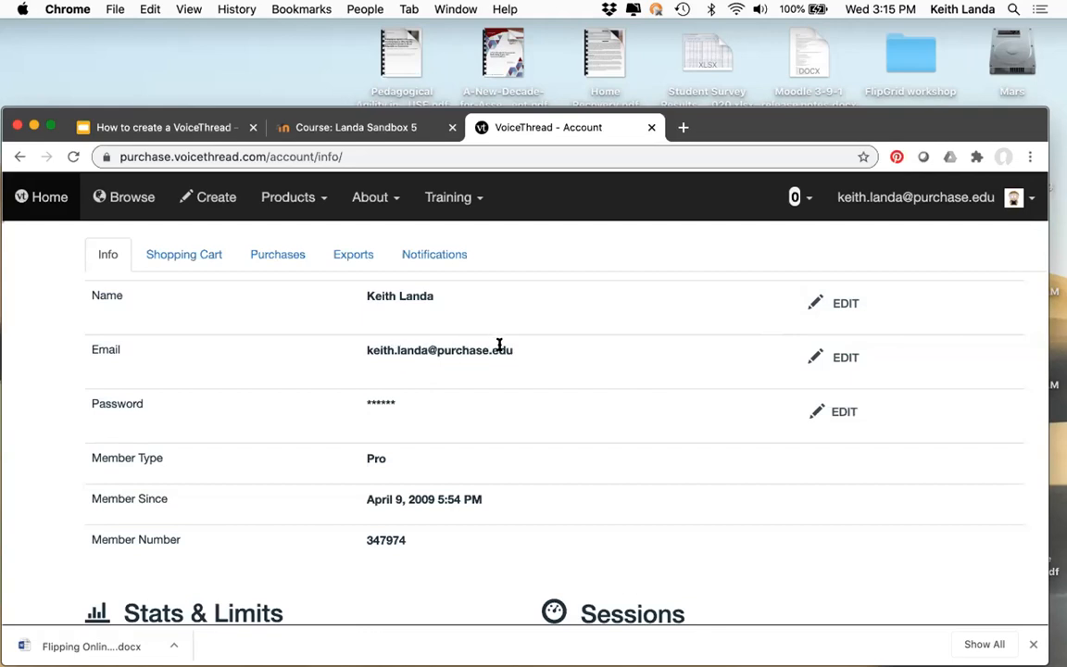
{"action": "left_click", "coordinate": [53, 204]}
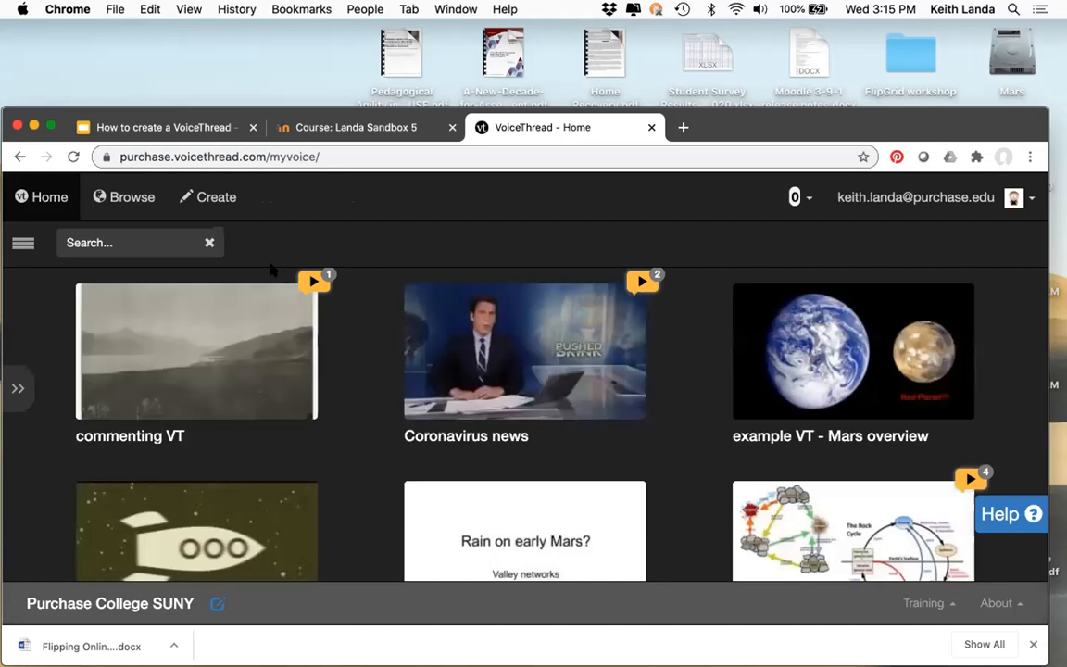
{"action": "left_click", "coordinate": [651, 127]}
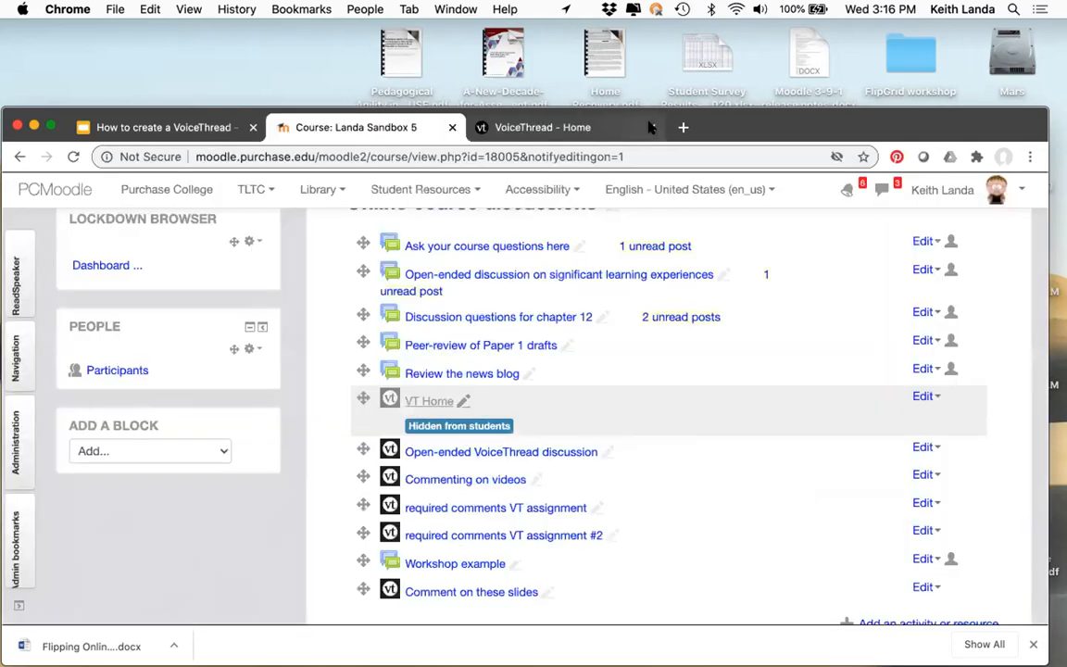
Add a VoiceThread activity to the Welcome section and name it "VoiceThread home link"
{"action": "scroll", "coordinate": [623, 415], "scroll_direction": "down", "scroll_amount": 4}
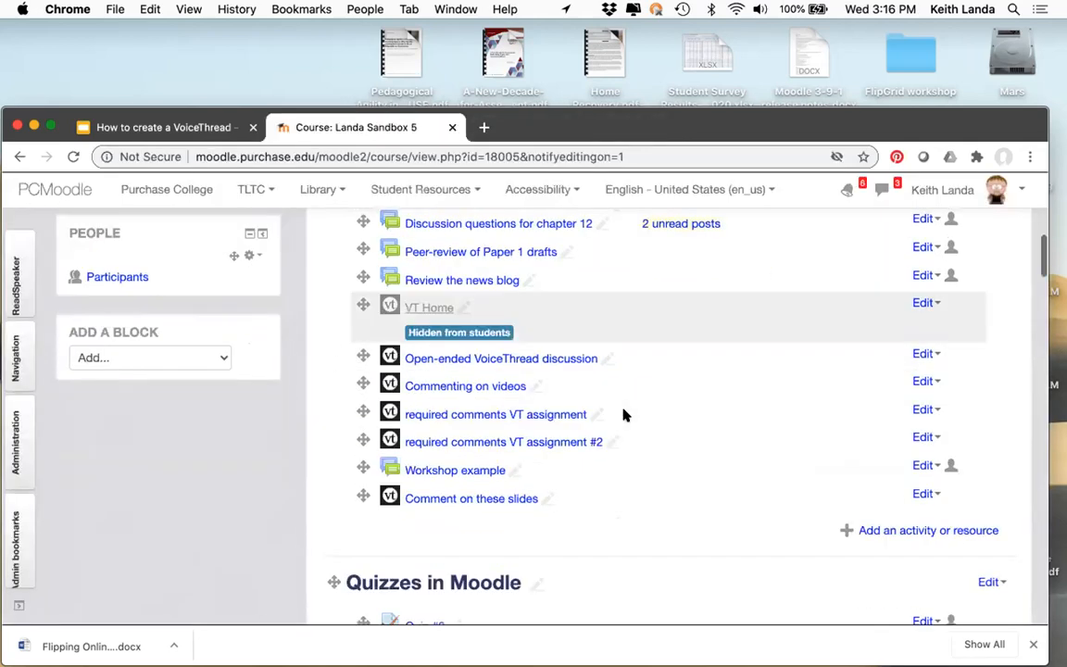
{"action": "scroll", "coordinate": [623, 414], "scroll_direction": "up", "scroll_amount": 9}
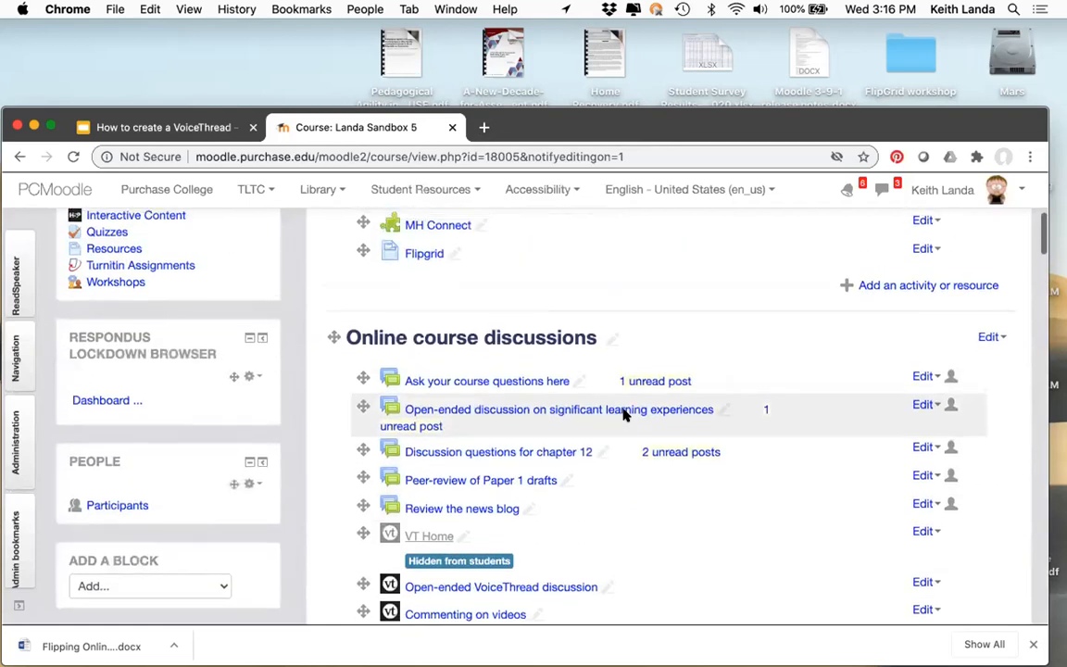
{"action": "scroll", "coordinate": [623, 415], "scroll_direction": "up", "scroll_amount": 5}
{"action": "scroll", "coordinate": [624, 413], "scroll_direction": "down", "scroll_amount": 6}
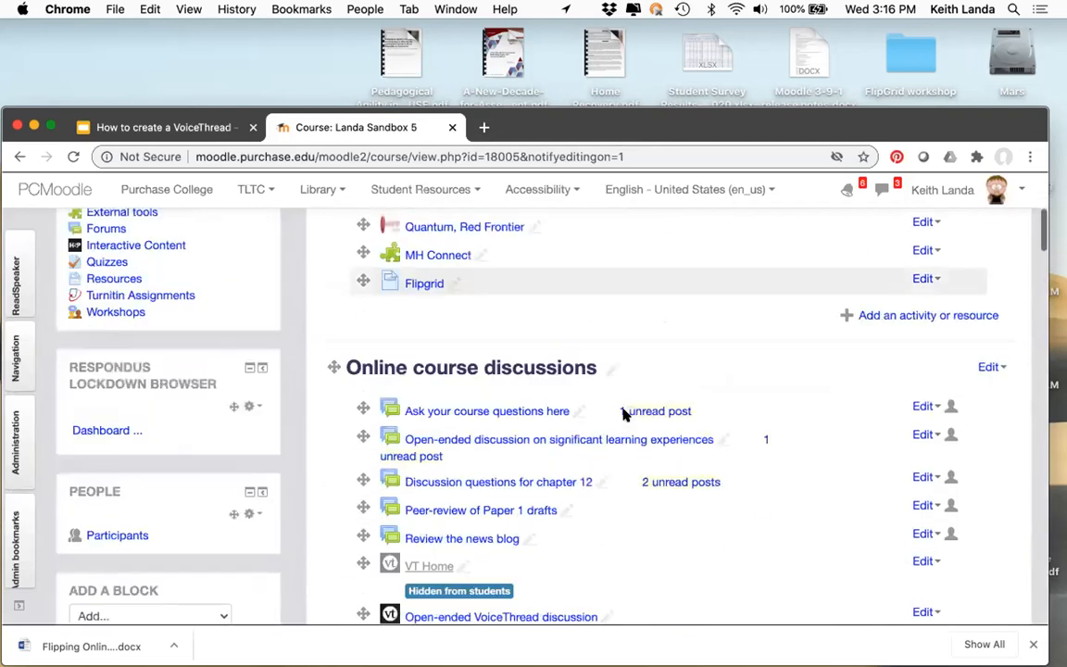
{"action": "scroll", "coordinate": [741, 445], "scroll_direction": "up", "scroll_amount": 5}
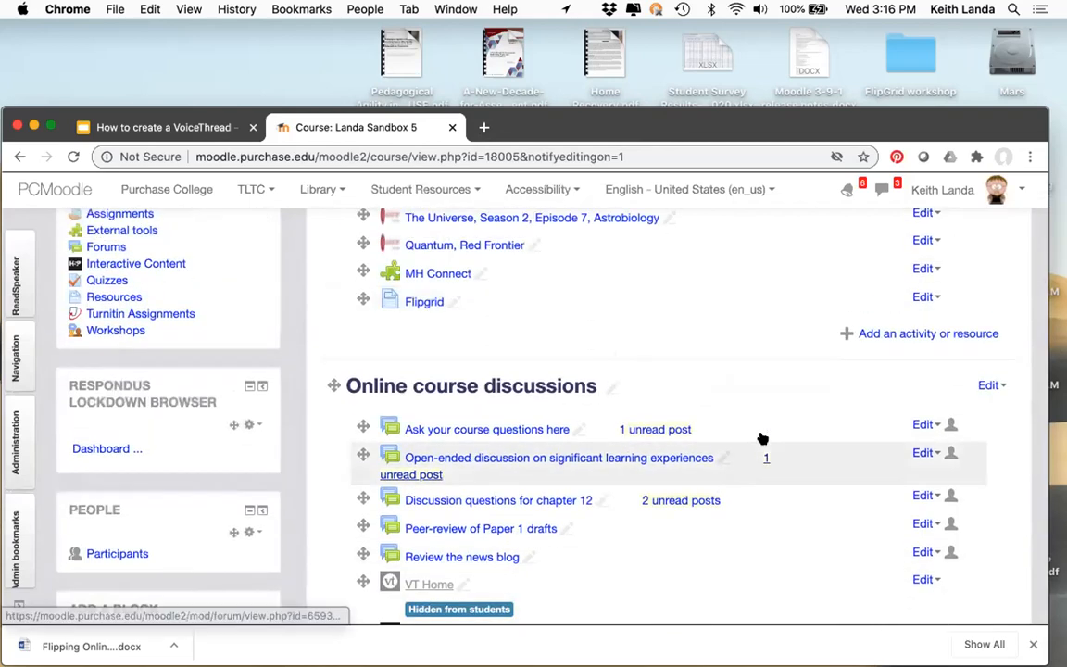
{"action": "scroll", "coordinate": [761, 438], "scroll_direction": "up", "scroll_amount": 1}
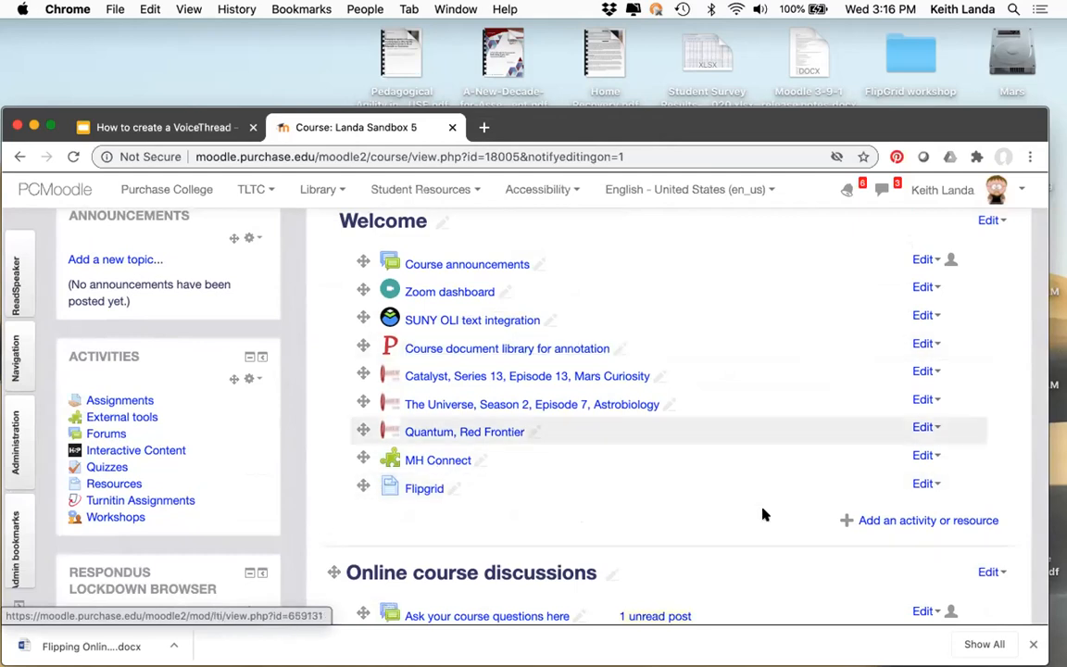
{"action": "left_click", "coordinate": [888, 521]}
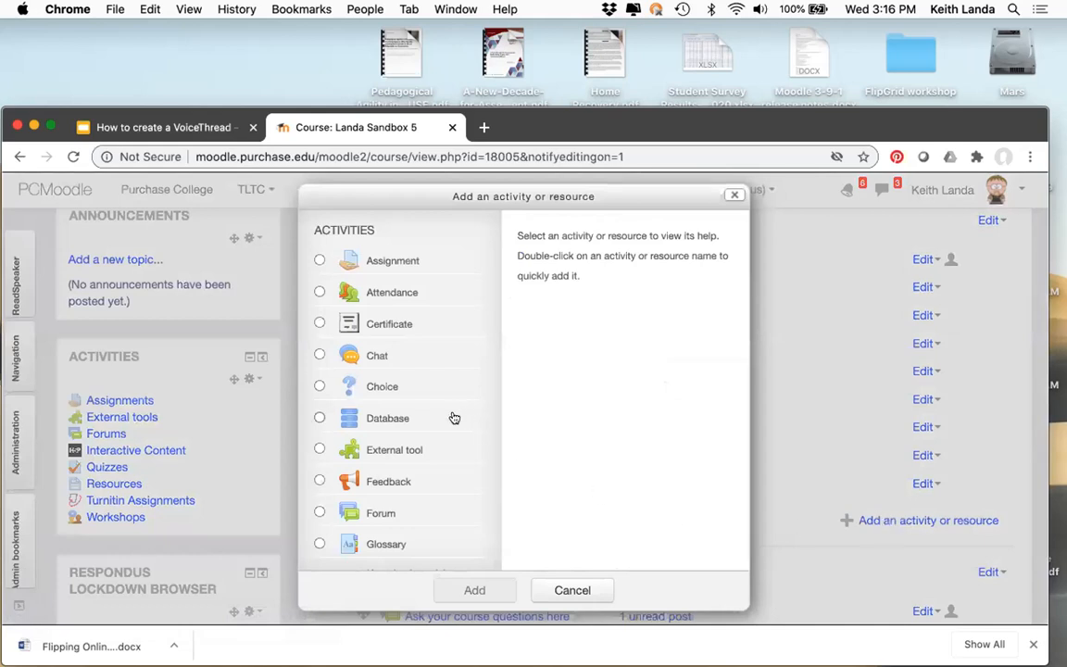
{"action": "scroll", "coordinate": [414, 435], "scroll_direction": "down", "scroll_amount": 10}
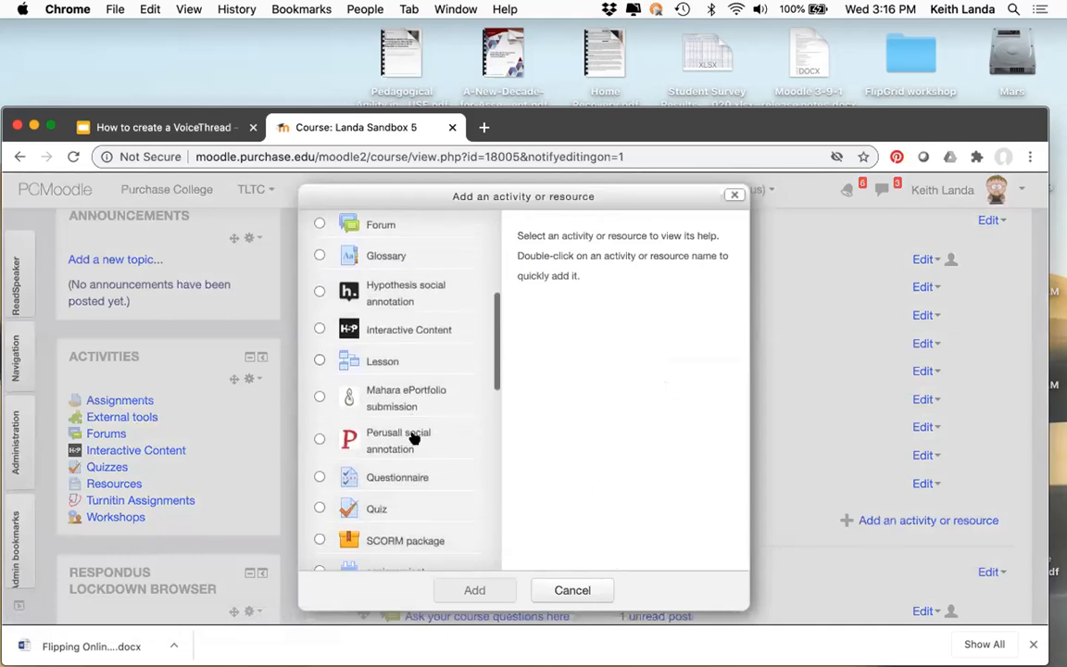
{"action": "scroll", "coordinate": [414, 437], "scroll_direction": "down", "scroll_amount": 6}
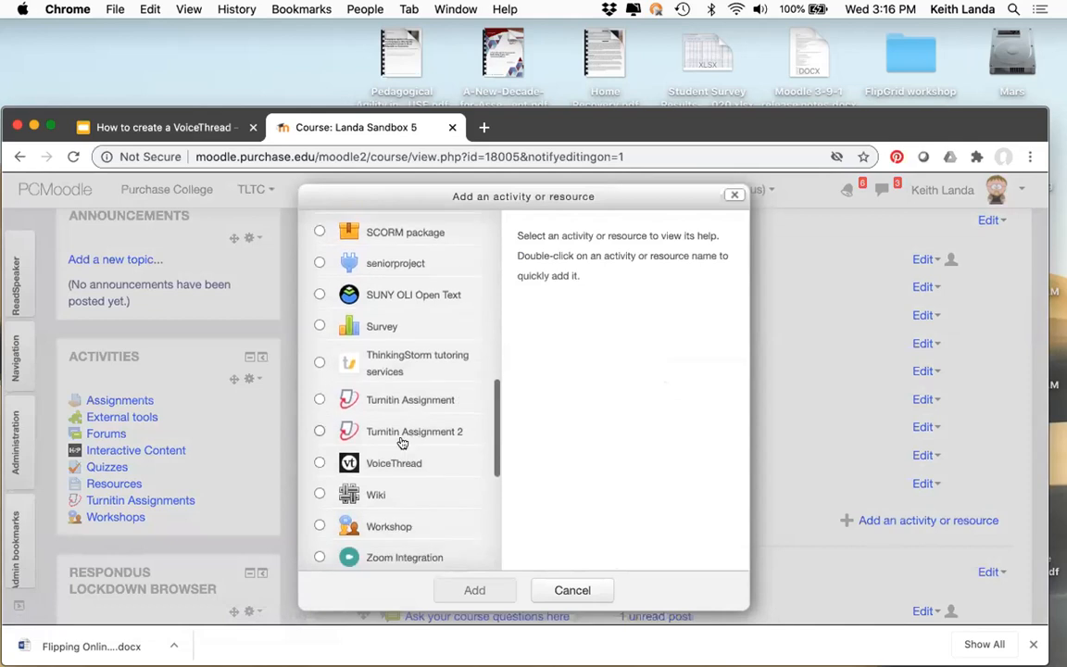
{"action": "left_click", "coordinate": [319, 463]}
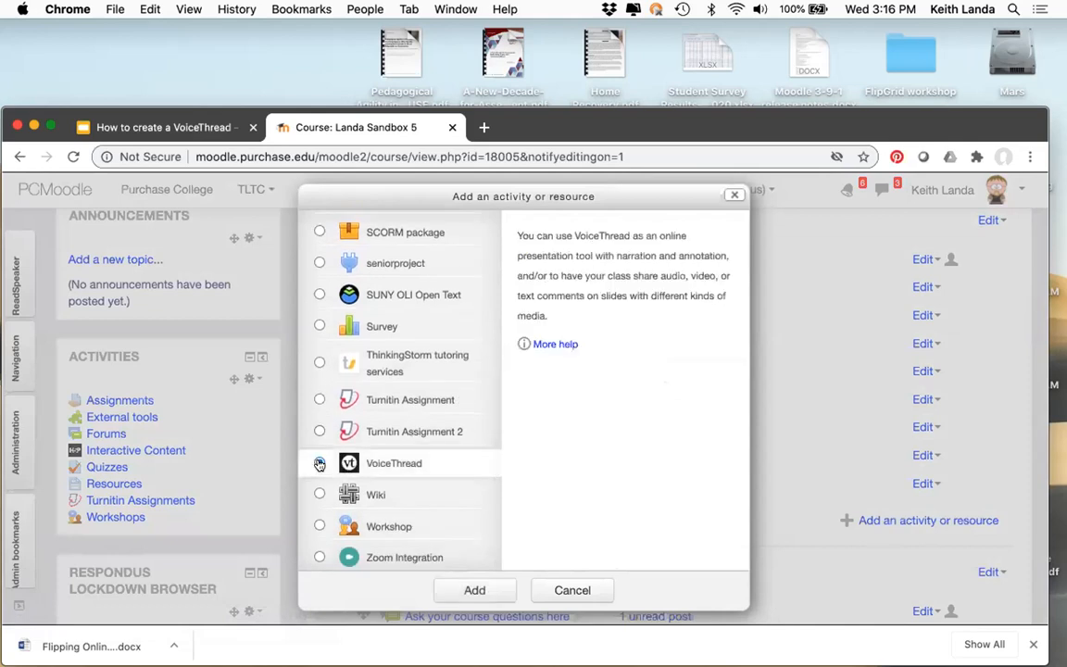
{"action": "left_click", "coordinate": [472, 591]}
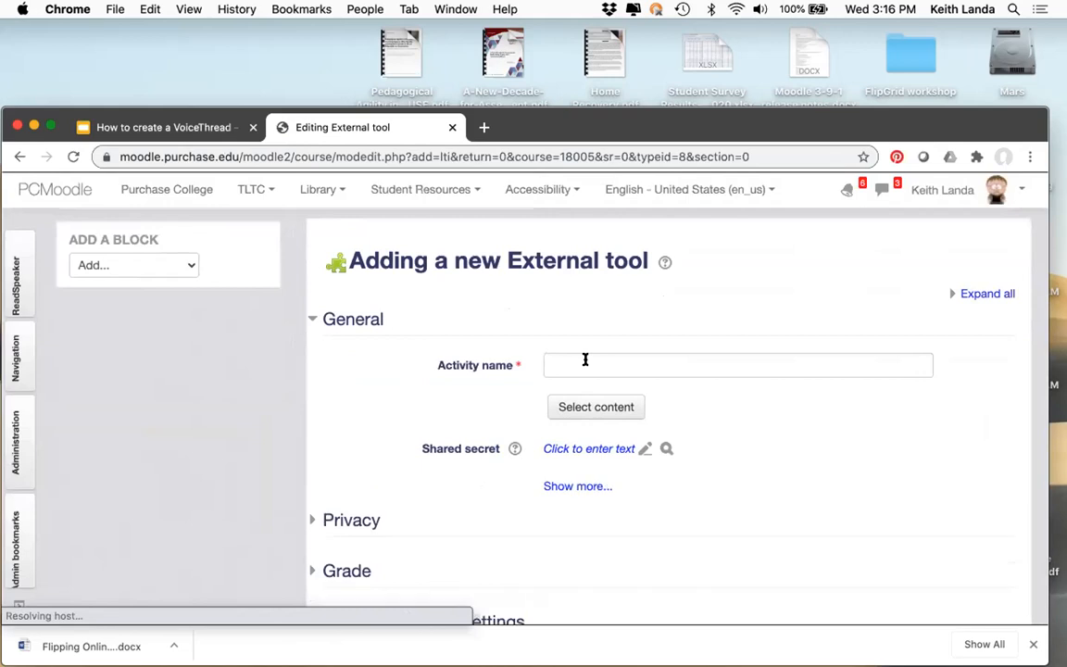
{"action": "left_click", "coordinate": [585, 364]}
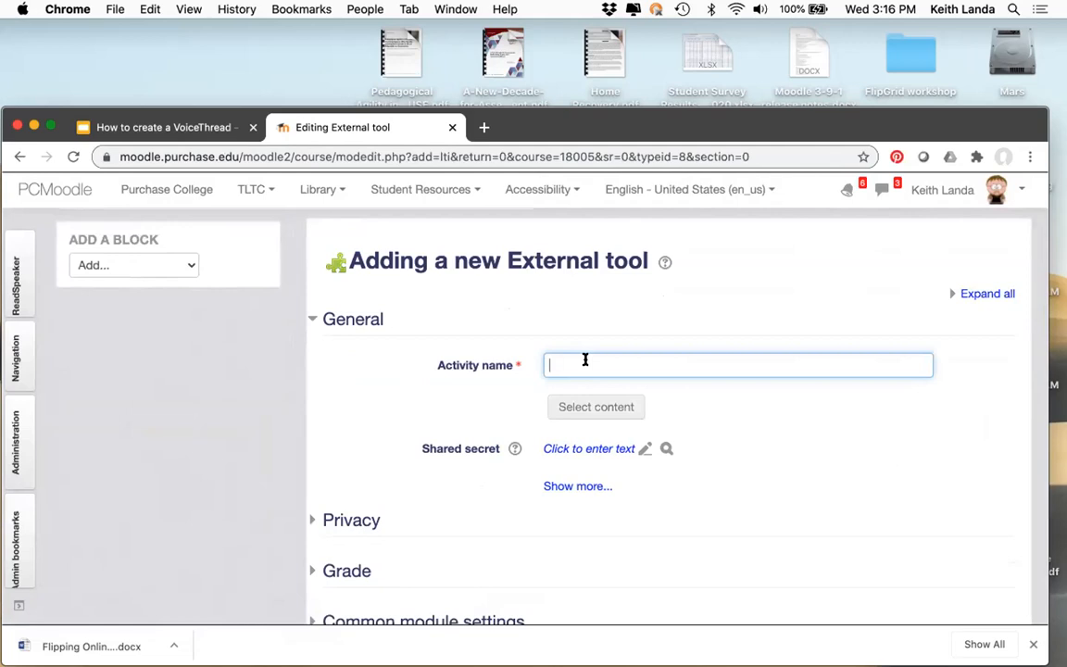
{"action": "type", "text": "VoiceThread home link"}
Disable accepting grades from the tool in the new activity's privacy settings
{"action": "scroll", "coordinate": [732, 449], "scroll_direction": "down", "scroll_amount": 2}
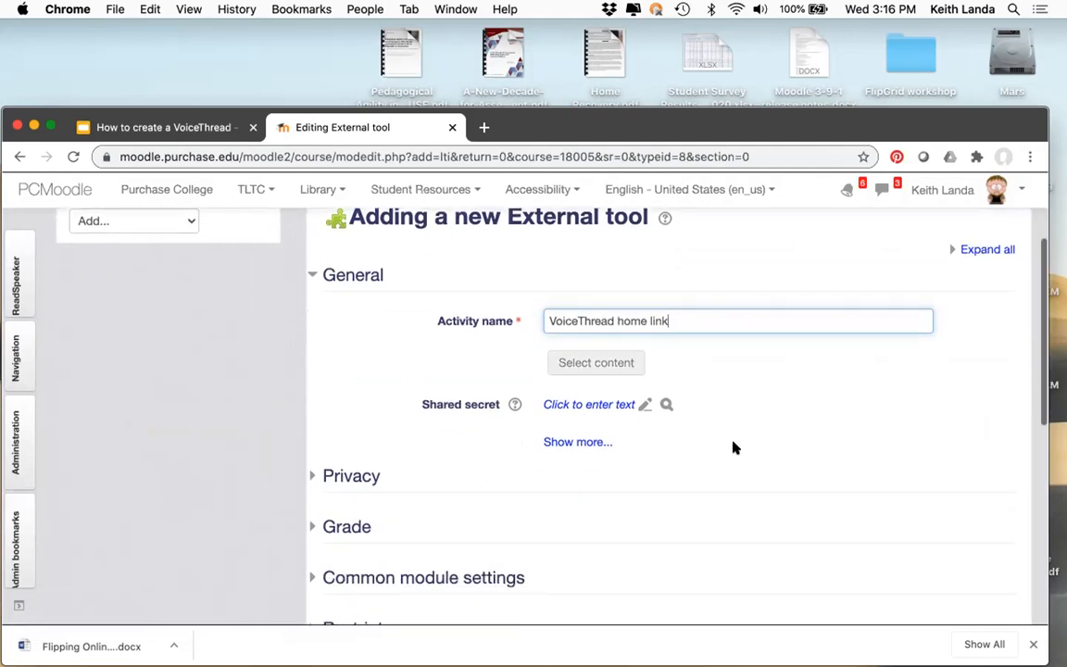
{"action": "scroll", "coordinate": [733, 448], "scroll_direction": "down", "scroll_amount": 3}
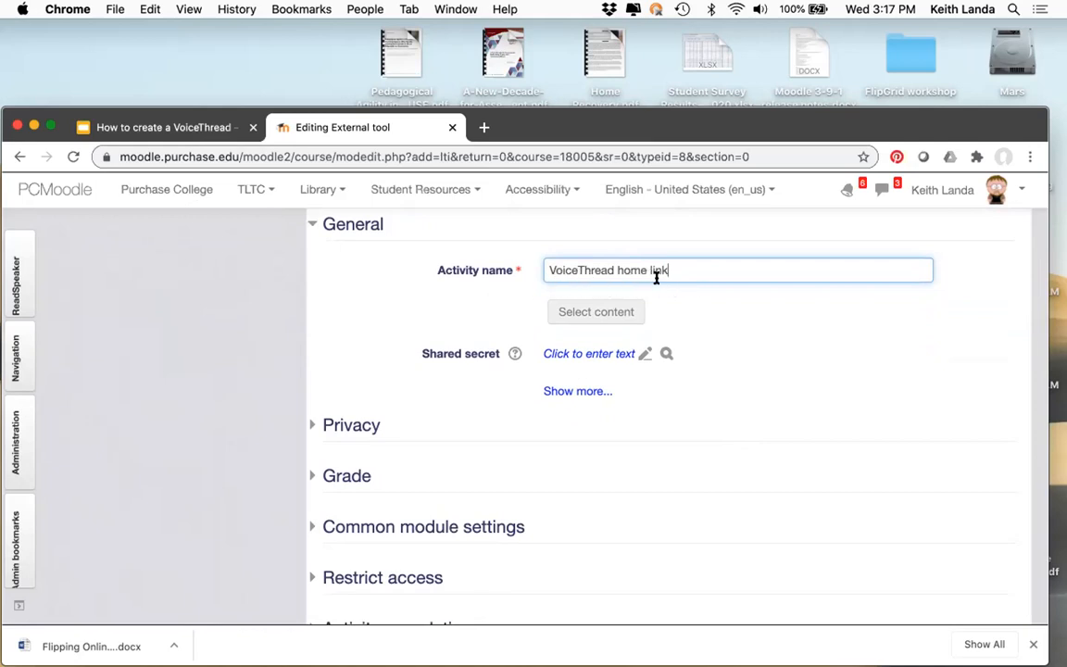
{"action": "left_click", "coordinate": [369, 428]}
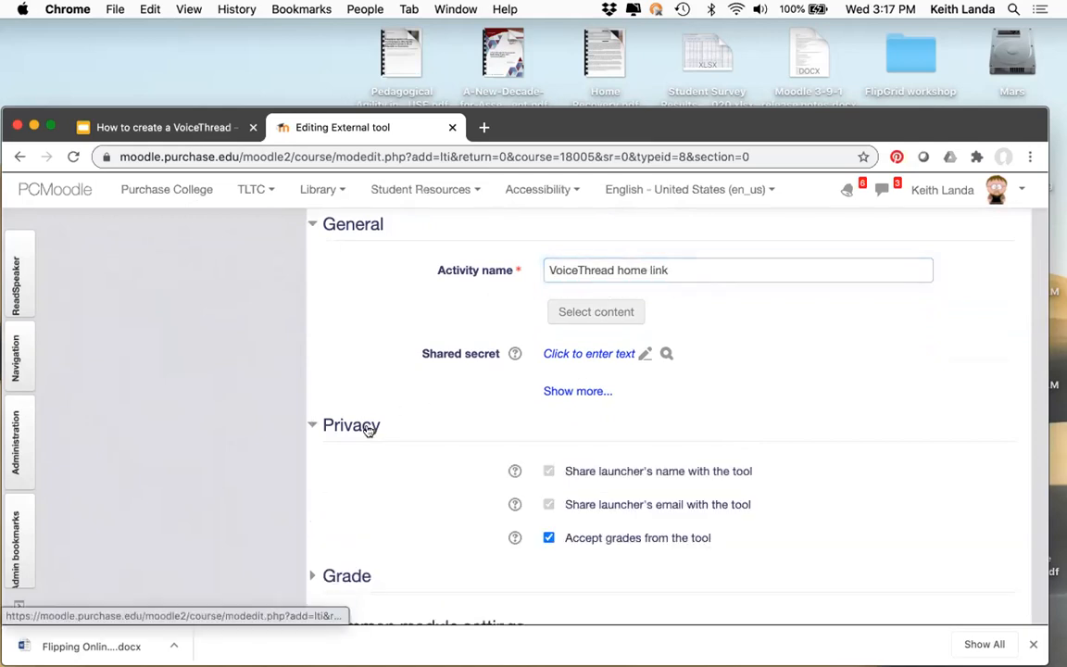
{"action": "scroll", "coordinate": [417, 467], "scroll_direction": "down", "scroll_amount": 2}
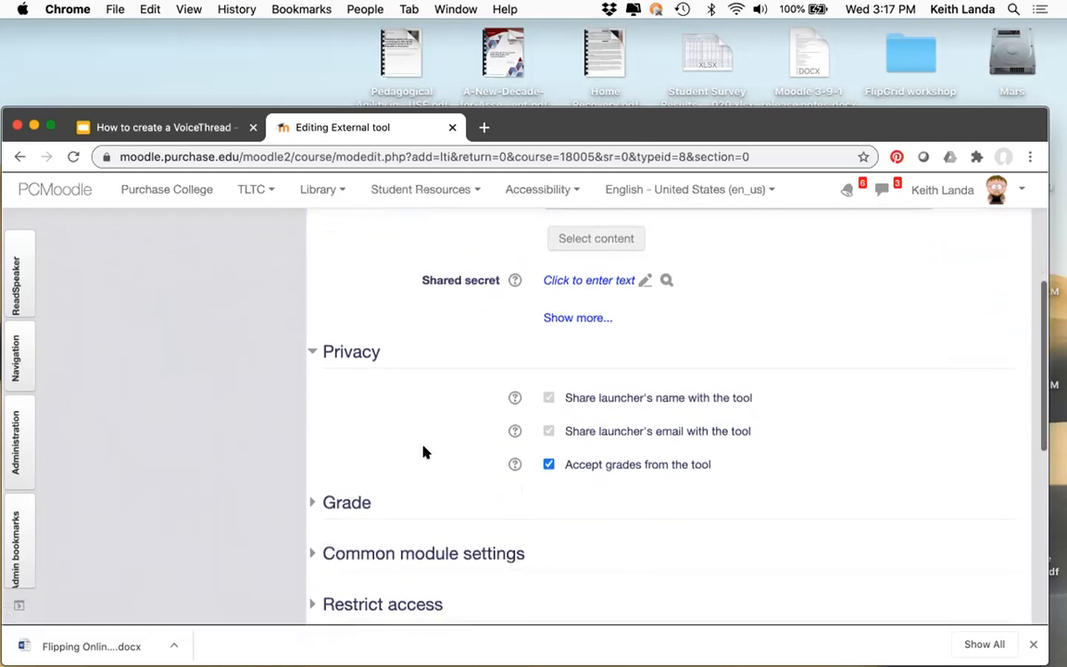
{"action": "left_click", "coordinate": [548, 465]}
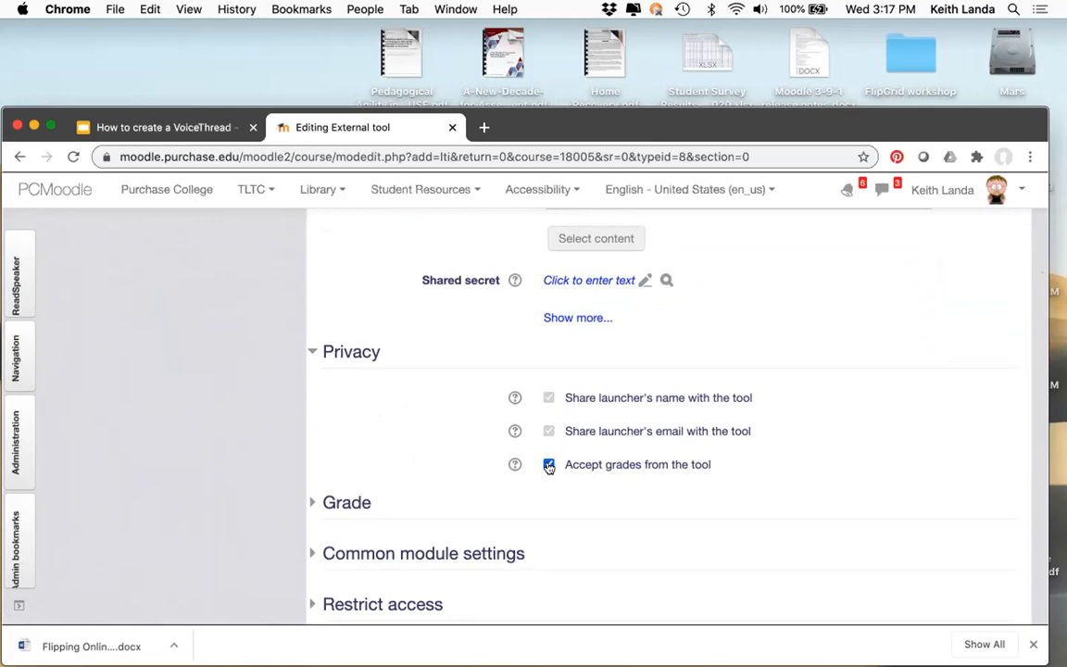
{"action": "left_click", "coordinate": [549, 465]}
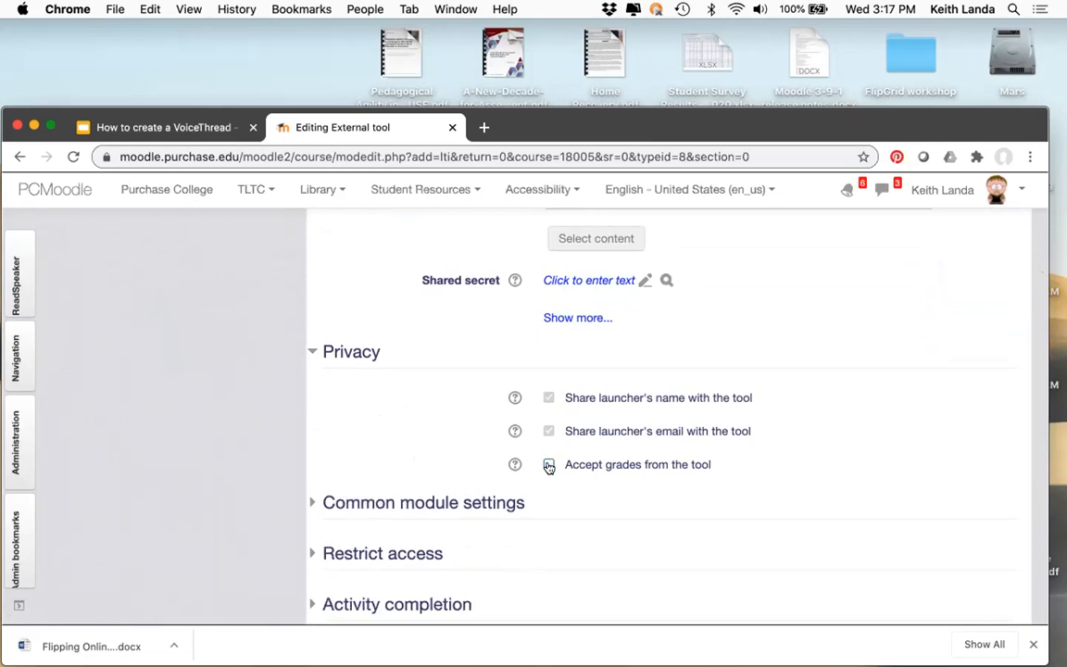
{"action": "scroll", "coordinate": [622, 410], "scroll_direction": "up", "scroll_amount": 2}
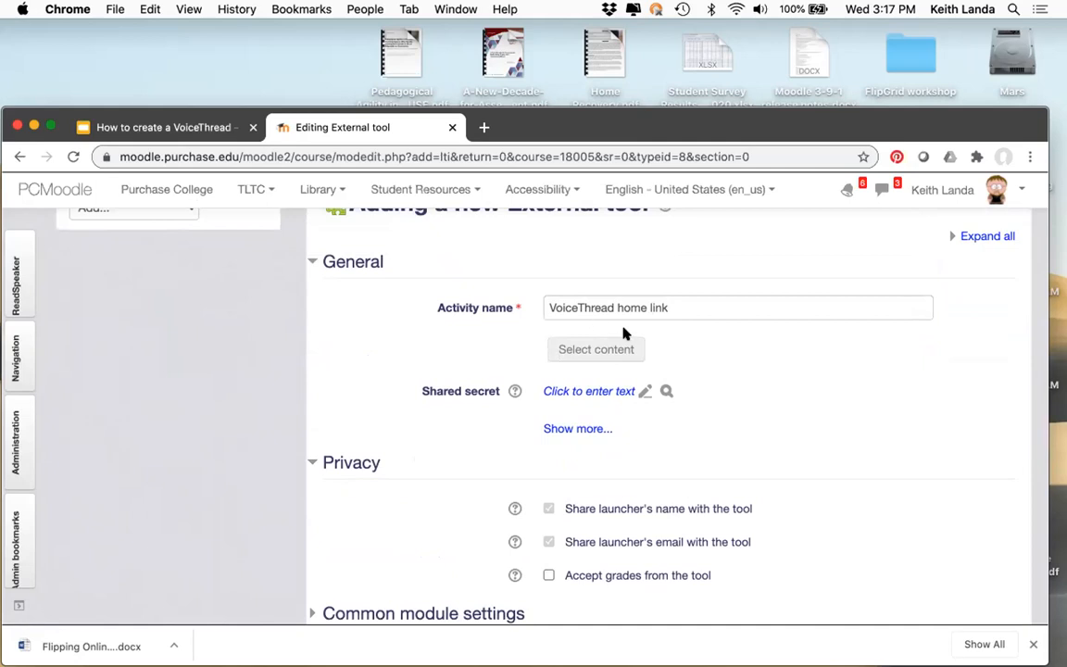
{"action": "scroll", "coordinate": [738, 395], "scroll_direction": "down", "scroll_amount": 3}
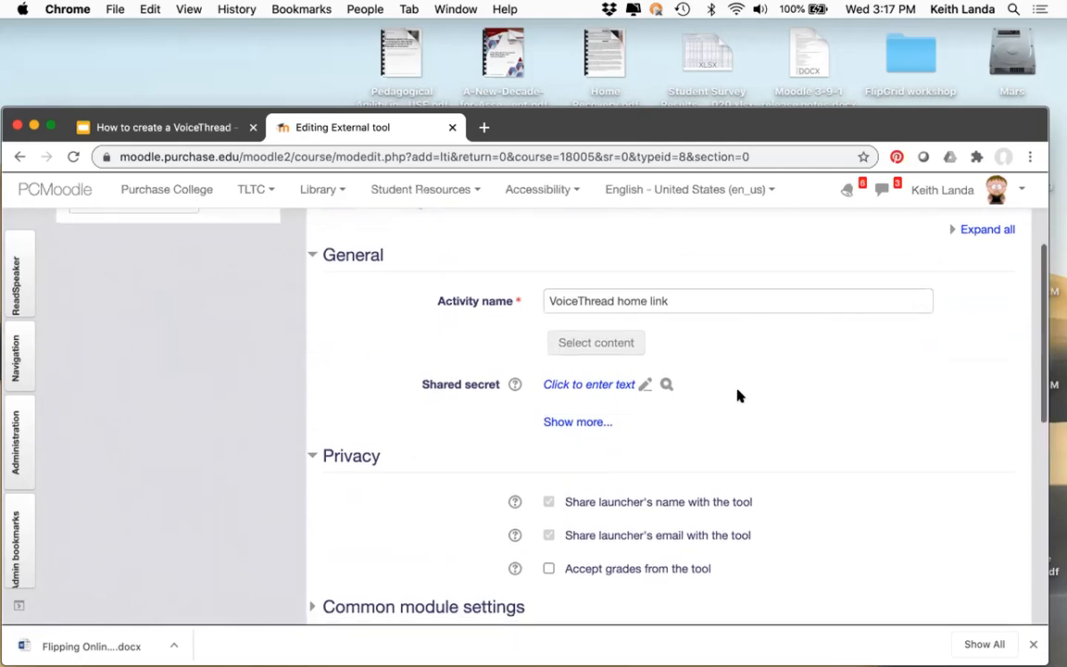
{"action": "scroll", "coordinate": [738, 395], "scroll_direction": "down", "scroll_amount": 3}
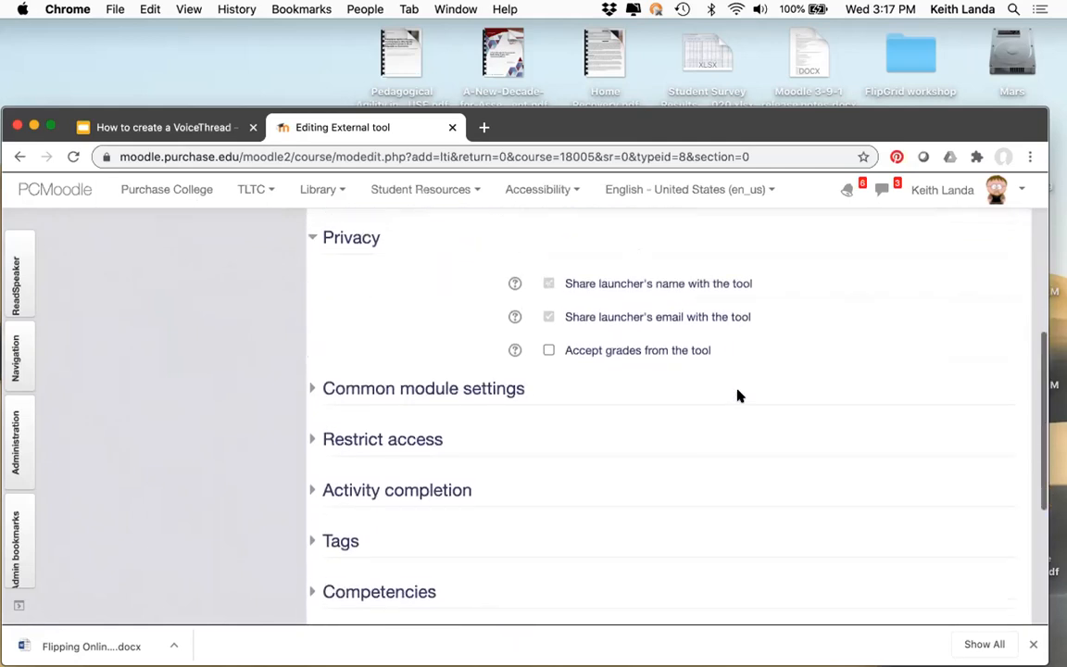
Keep the new VoiceThread activity's availability at Show on course page and save it, returning to the course
{"action": "scroll", "coordinate": [738, 395], "scroll_direction": "up", "scroll_amount": 2}
{"action": "scroll", "coordinate": [738, 395], "scroll_direction": "up", "scroll_amount": 4}
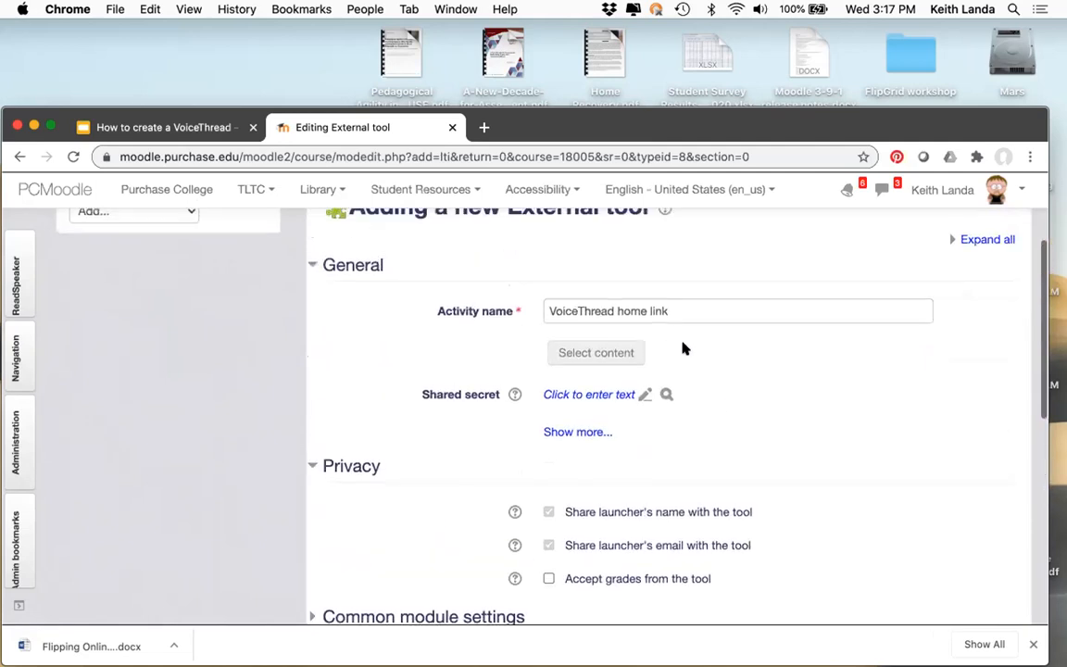
{"action": "scroll", "coordinate": [584, 578], "scroll_direction": "down", "scroll_amount": 3}
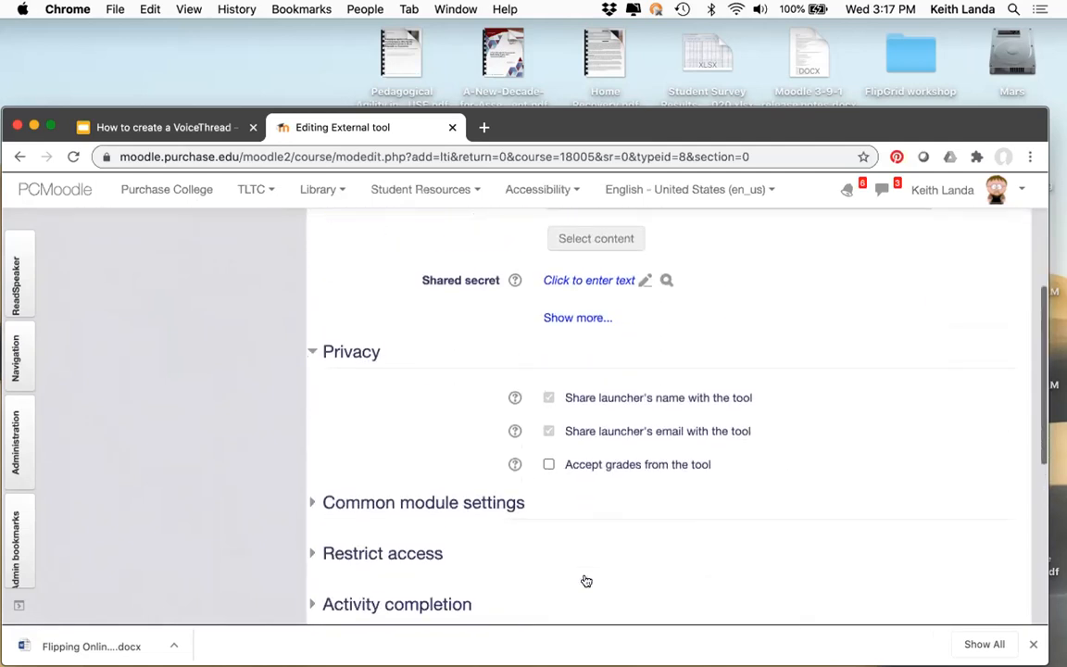
{"action": "scroll", "coordinate": [575, 470], "scroll_direction": "down", "scroll_amount": 4}
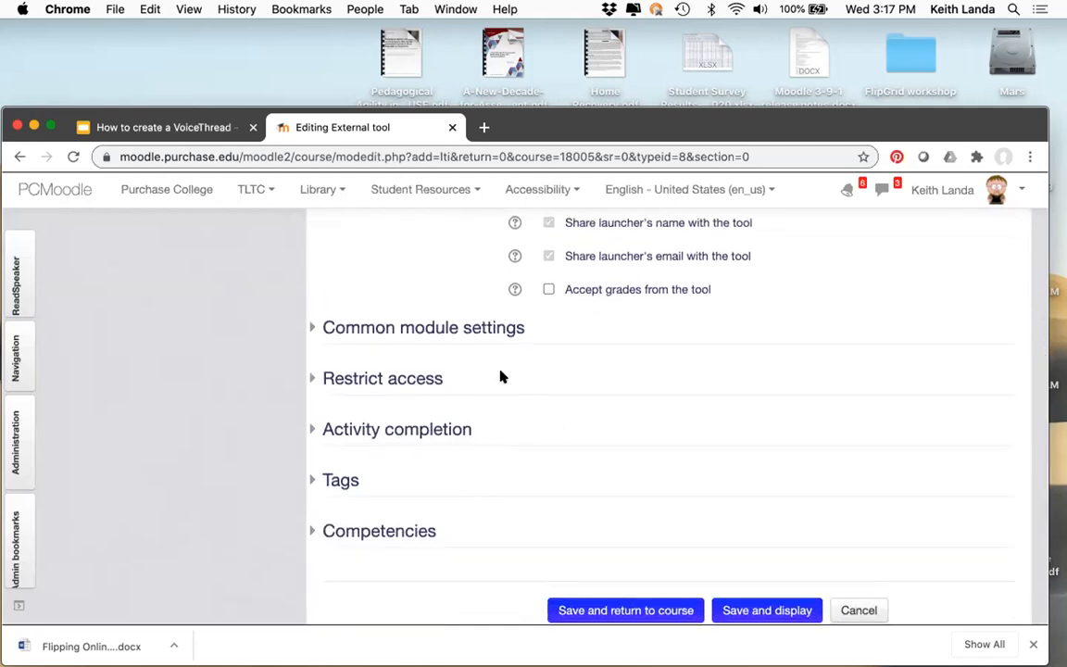
{"action": "left_click", "coordinate": [453, 328]}
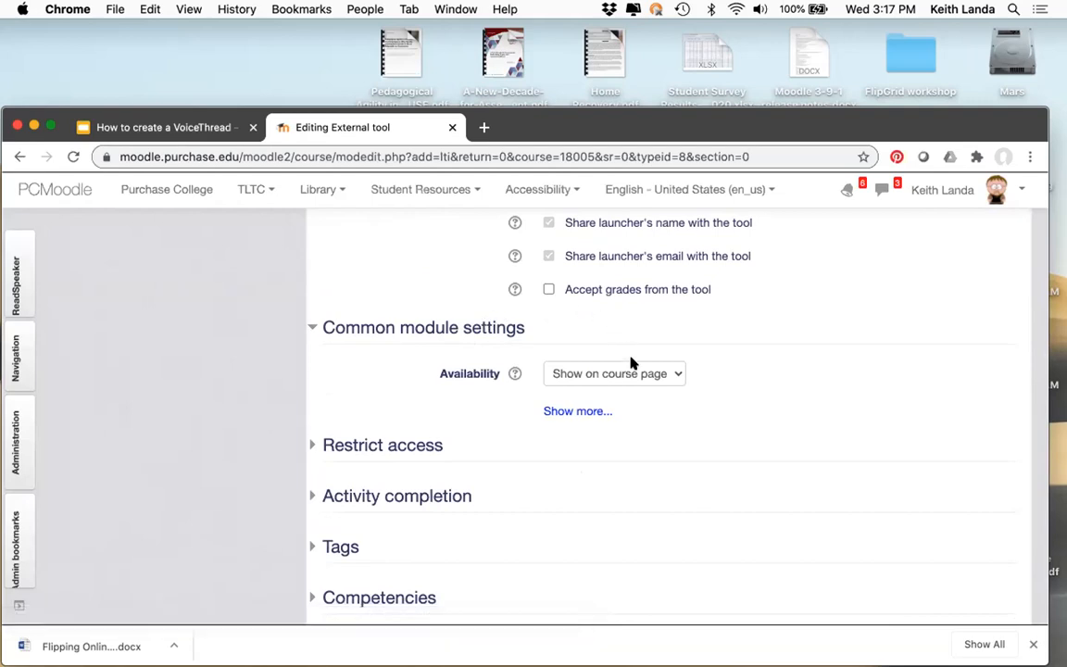
{"action": "left_click", "coordinate": [611, 373]}
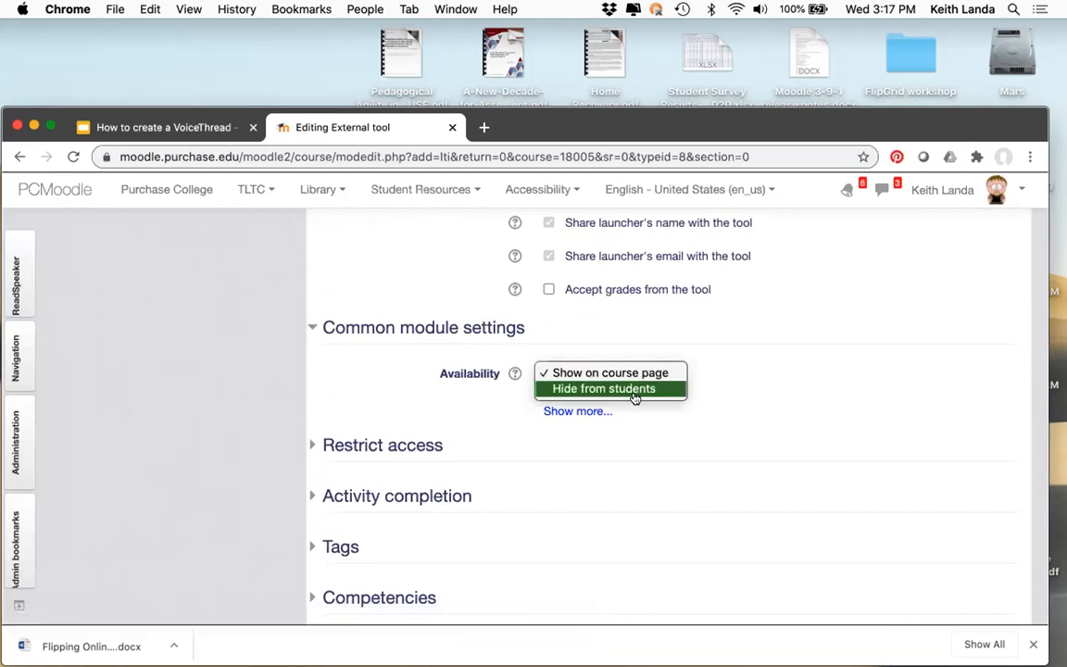
{"action": "left_click", "coordinate": [637, 374]}
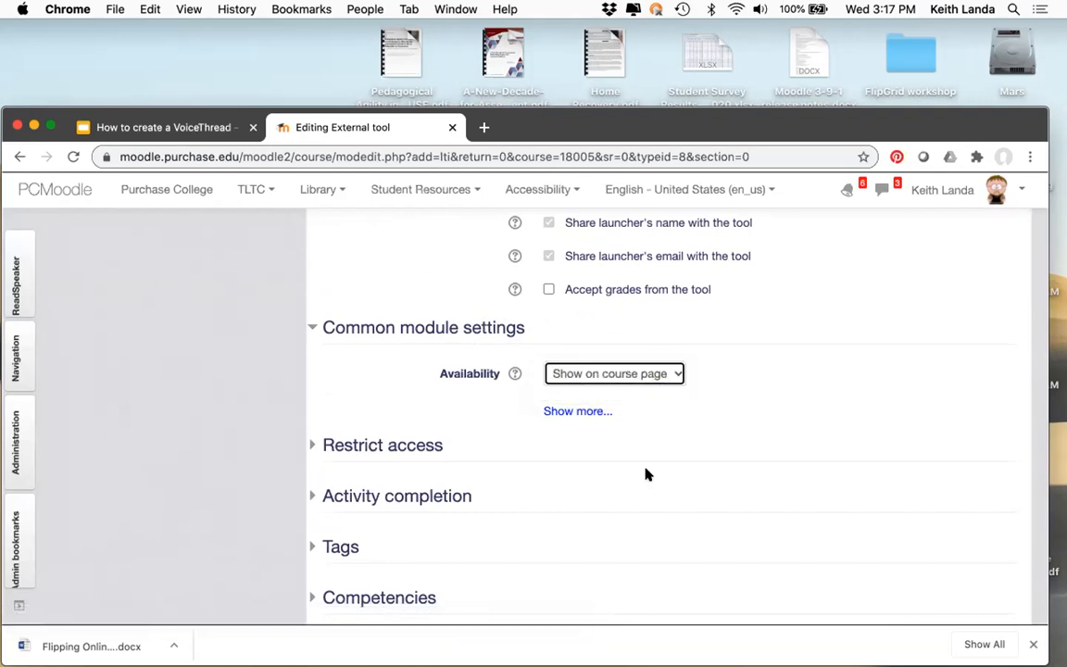
{"action": "scroll", "coordinate": [643, 471], "scroll_direction": "down", "scroll_amount": 6}
{"action": "left_click", "coordinate": [618, 392]}
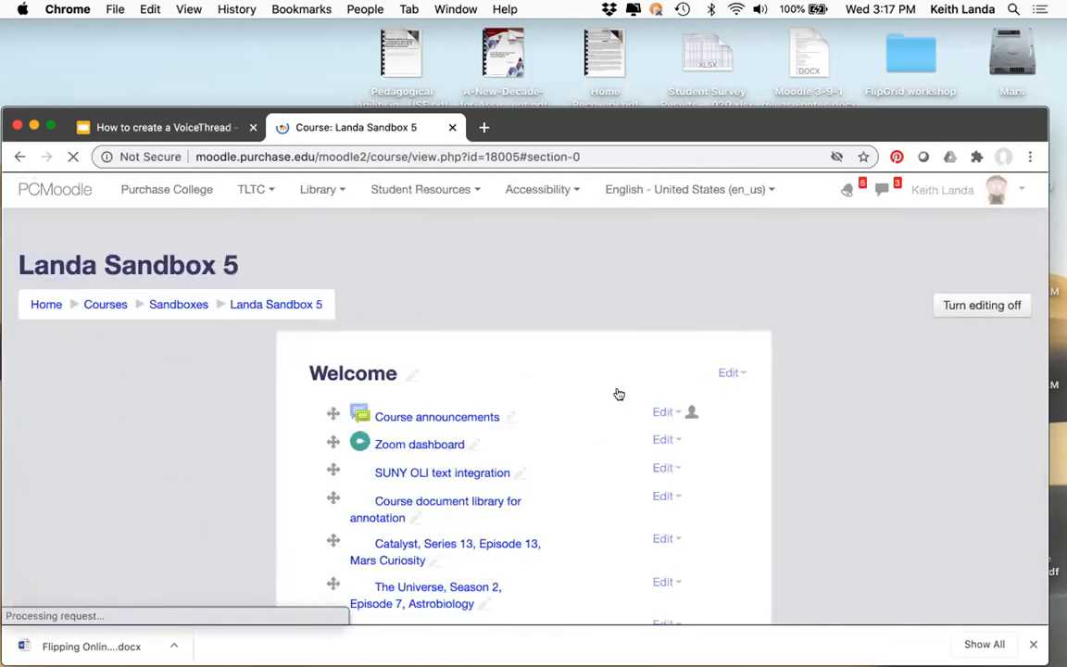
Set the VoiceThread home link up as Home in VoiceThread Setup, return to the course, test the link and close the VoiceThread page
{"action": "scroll", "coordinate": [612, 428], "scroll_direction": "down", "scroll_amount": 5}
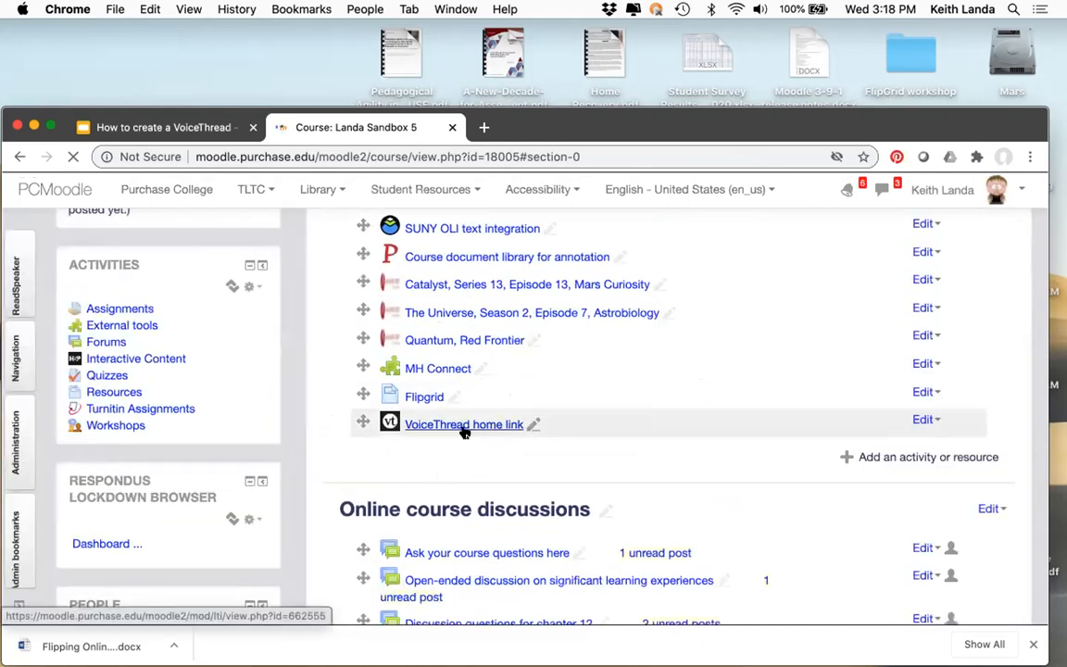
{"action": "scroll", "coordinate": [488, 424], "scroll_direction": "up", "scroll_amount": 1}
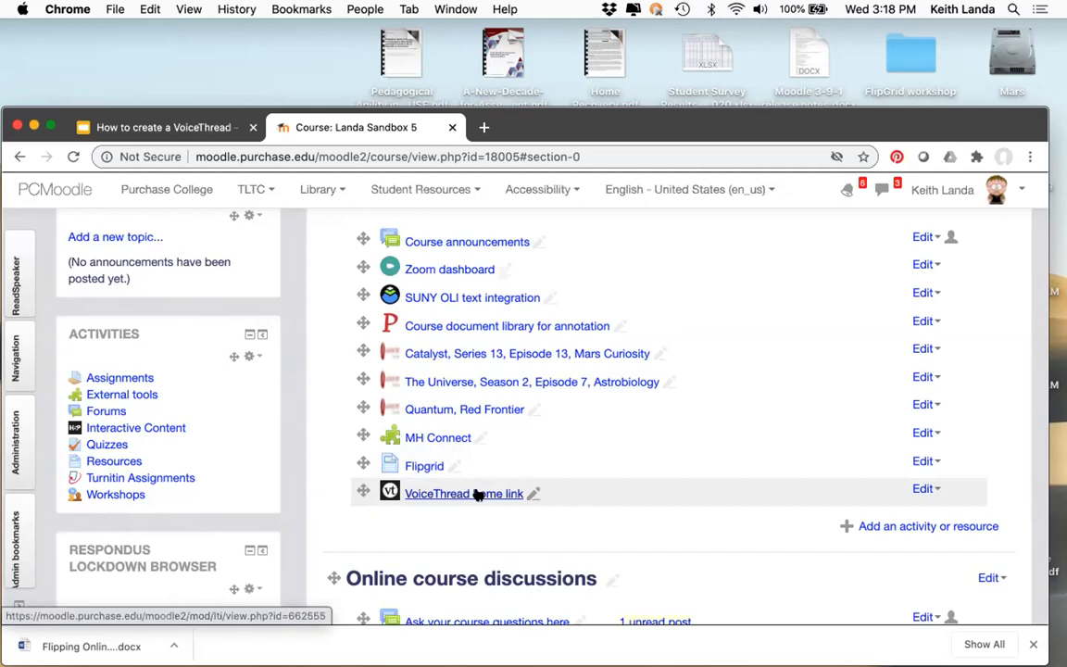
{"action": "left_click", "coordinate": [468, 494]}
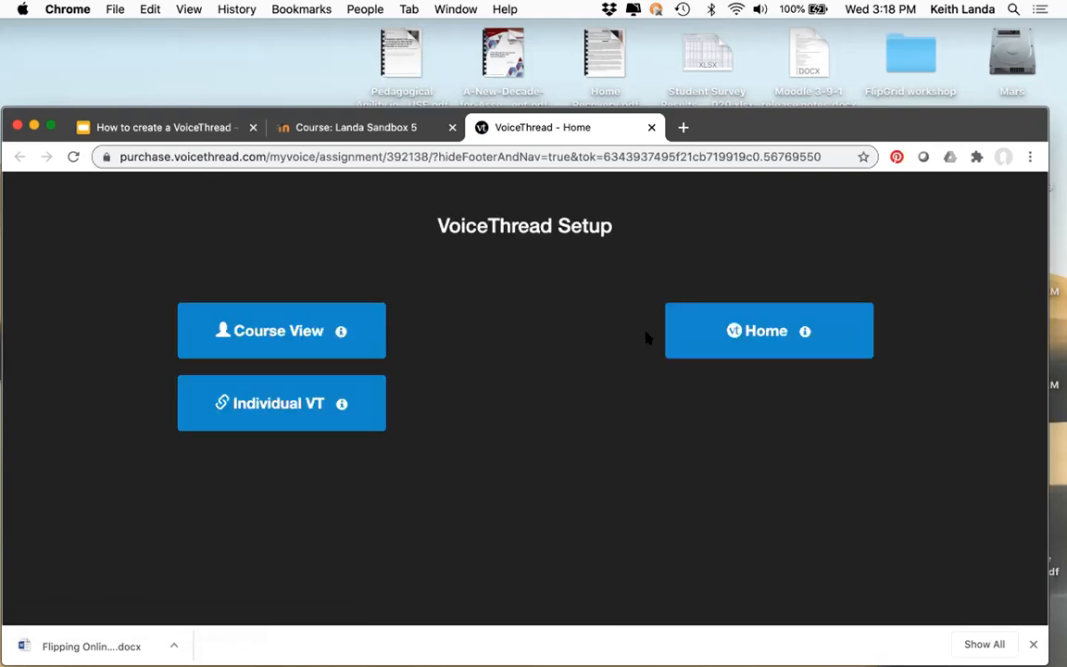
{"action": "left_click", "coordinate": [772, 330]}
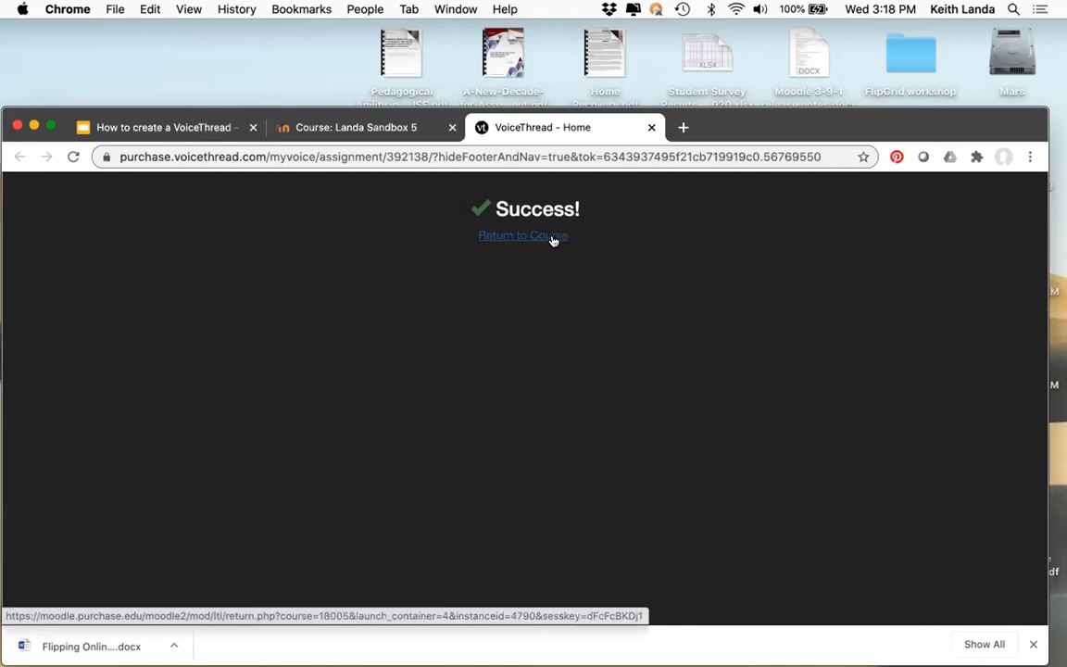
{"action": "left_click", "coordinate": [551, 240]}
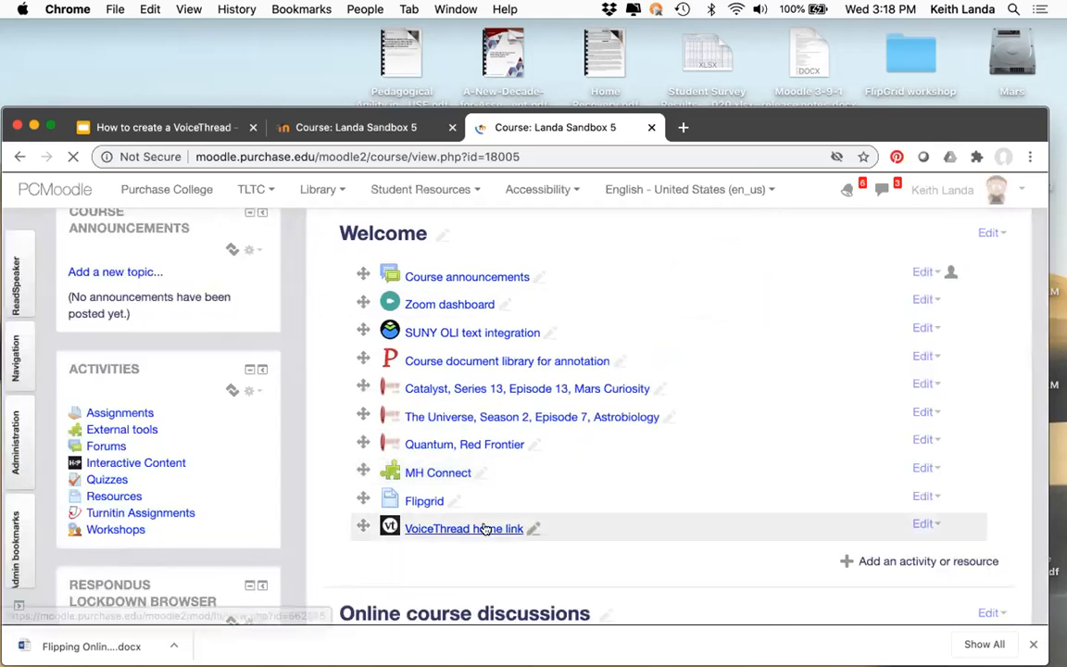
{"action": "left_click", "coordinate": [484, 529]}
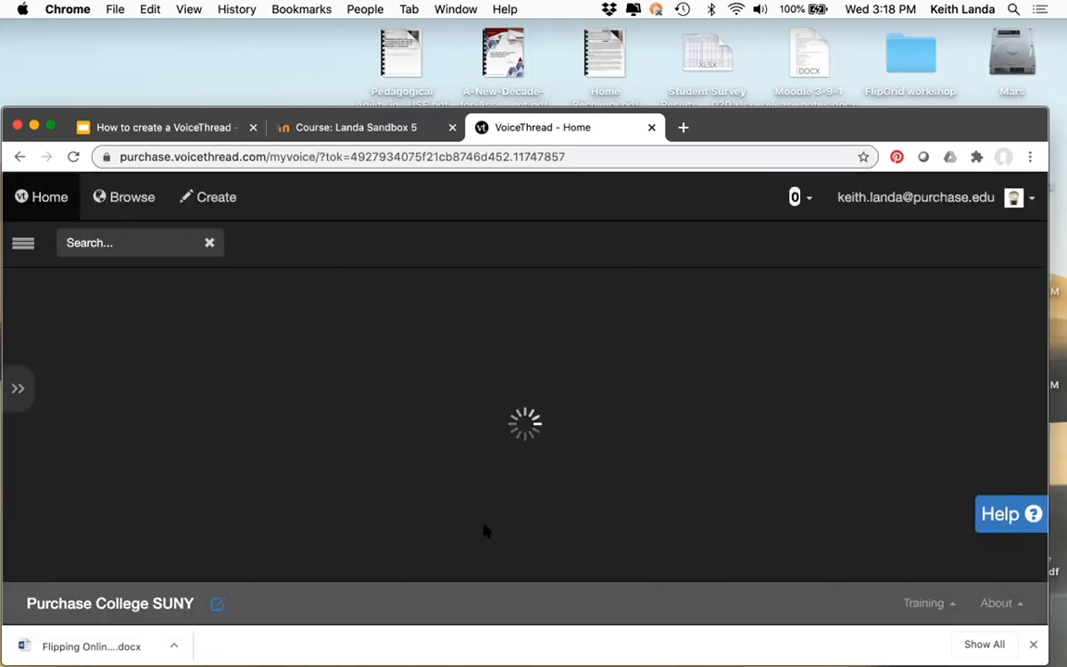
{"action": "left_click", "coordinate": [651, 127]}
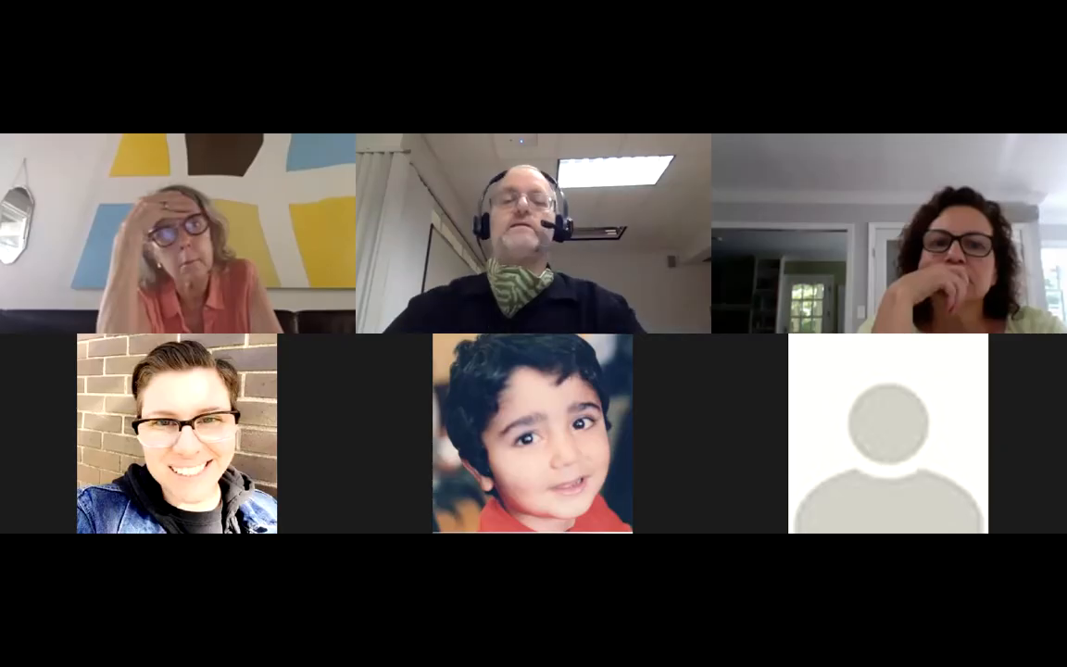
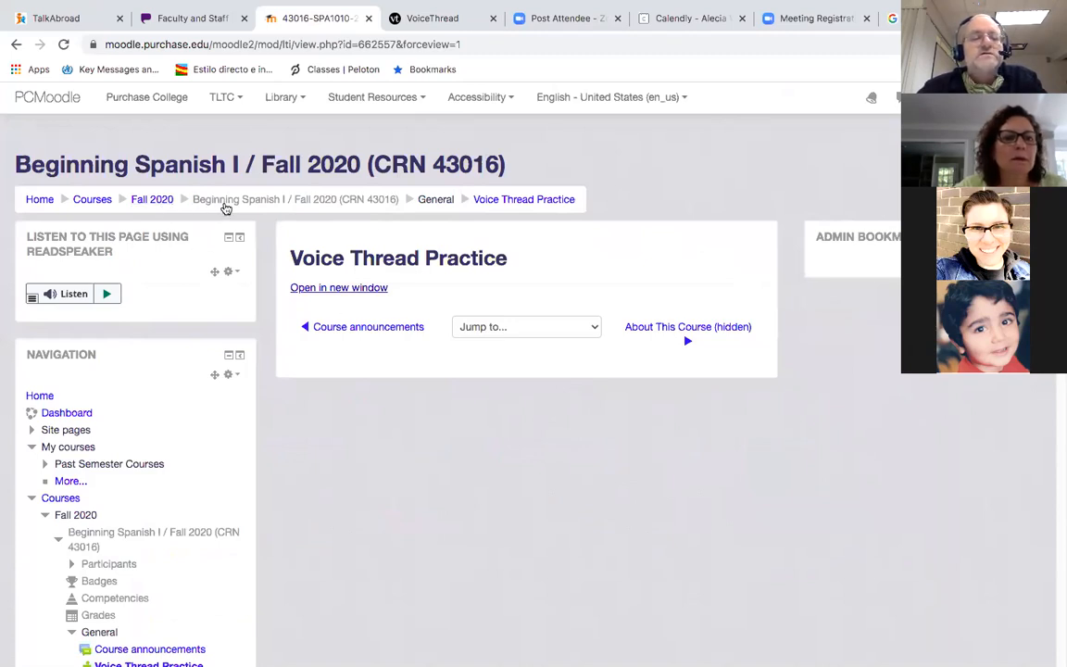
Disable accepting grades from the tool for the Voice Thread Practice activity in the Beginning Spanish I course, and save back to the course
{"action": "left_click", "coordinate": [226, 208]}
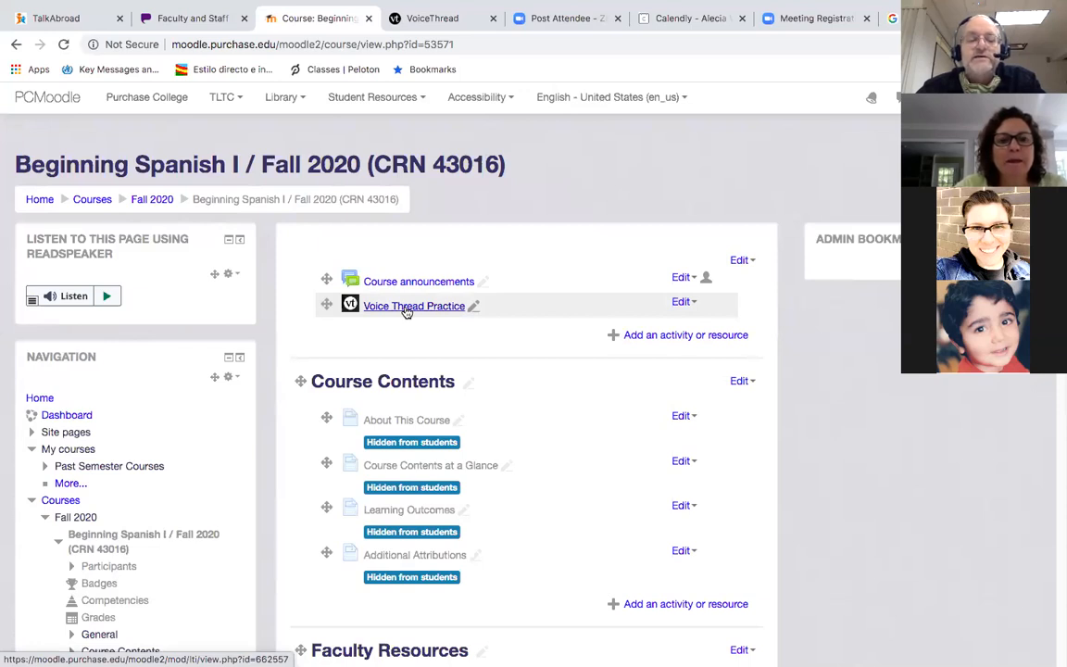
{"action": "left_click", "coordinate": [681, 303]}
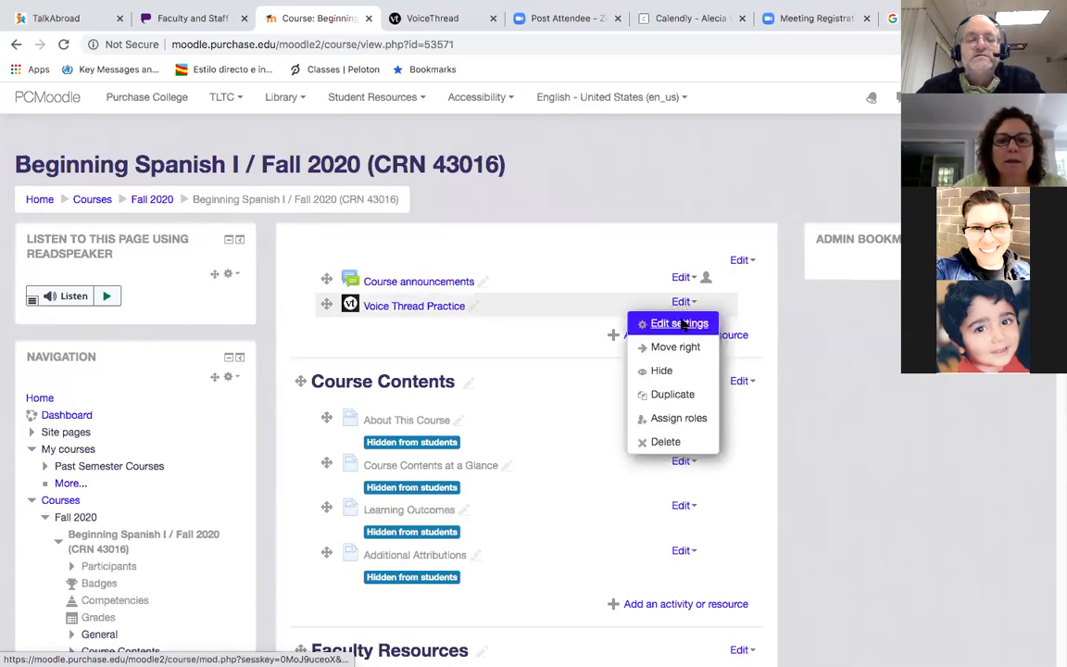
{"action": "left_click", "coordinate": [678, 323]}
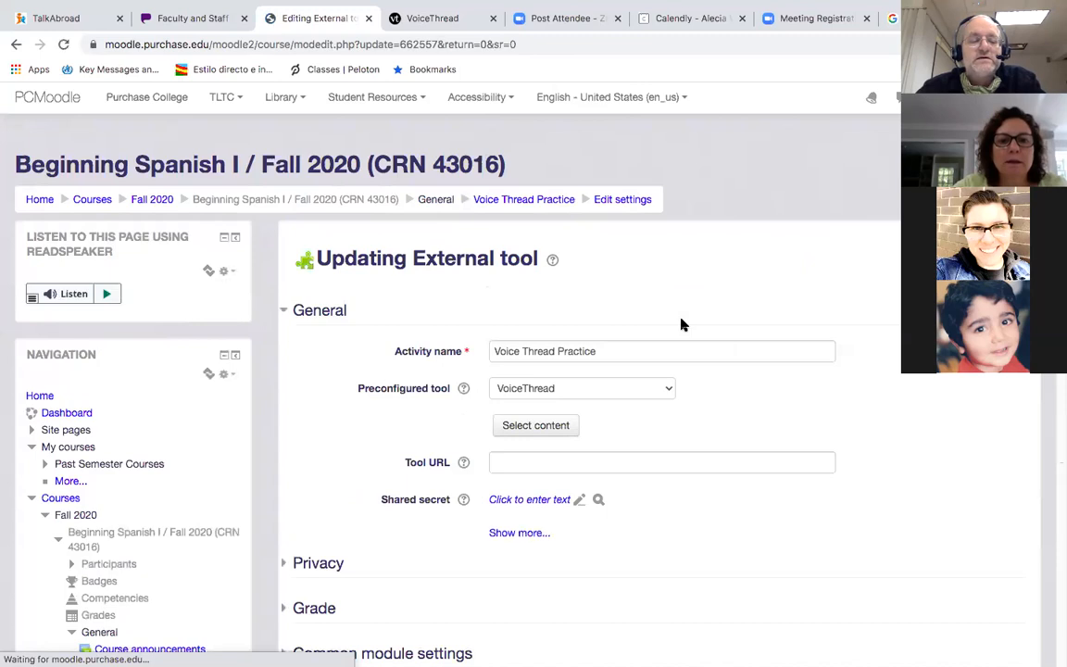
{"action": "scroll", "coordinate": [681, 324], "scroll_direction": "down", "scroll_amount": 2}
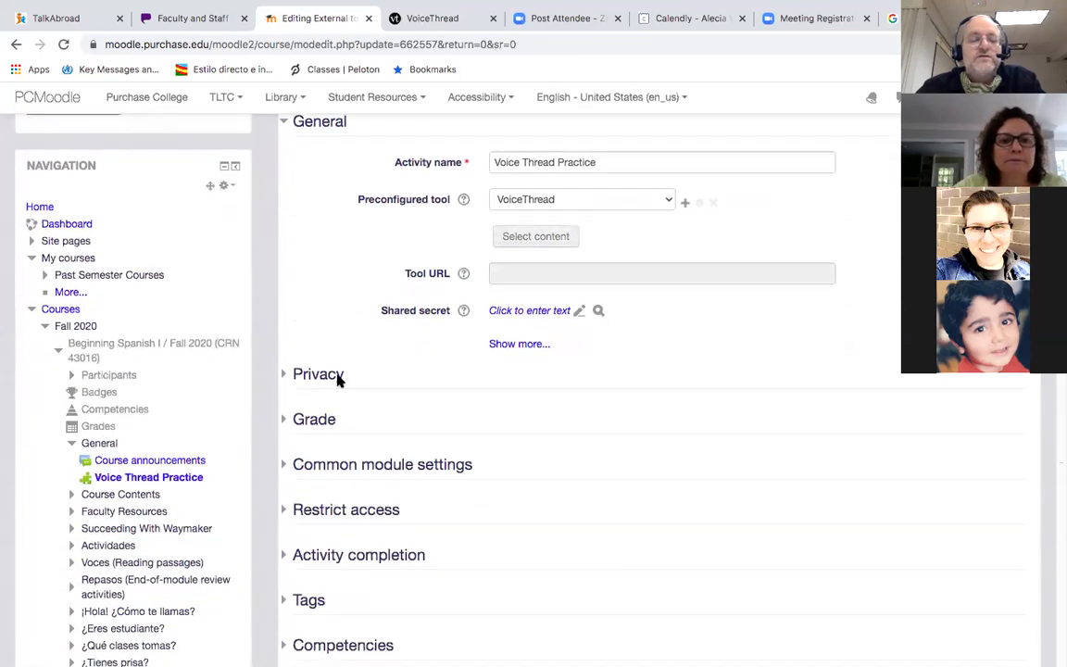
{"action": "left_click", "coordinate": [336, 377]}
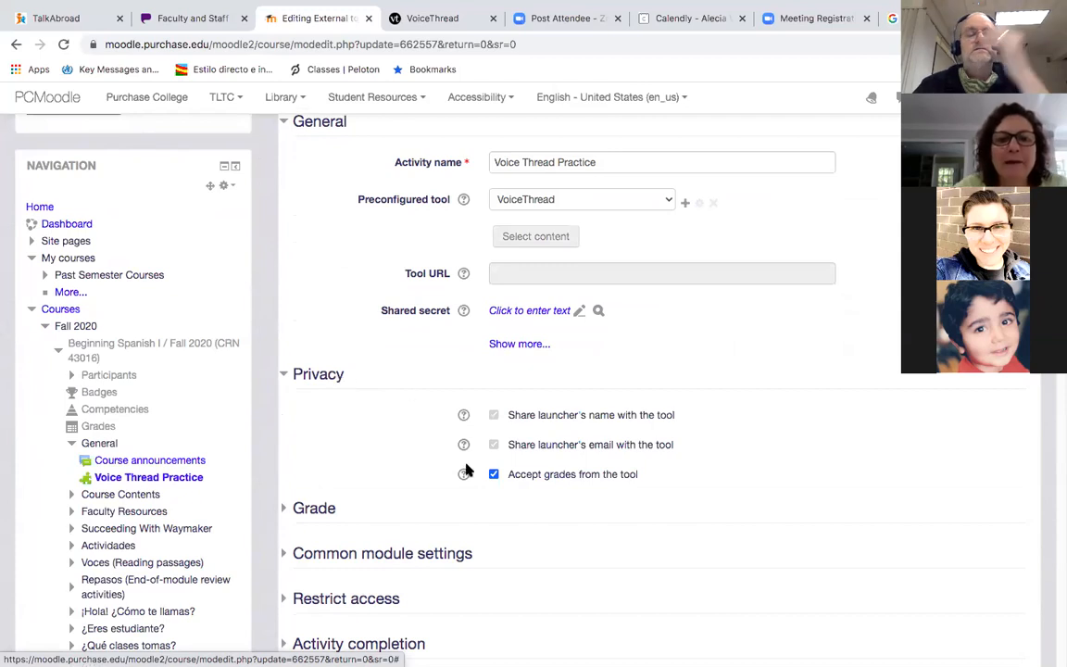
{"action": "left_click", "coordinate": [494, 475]}
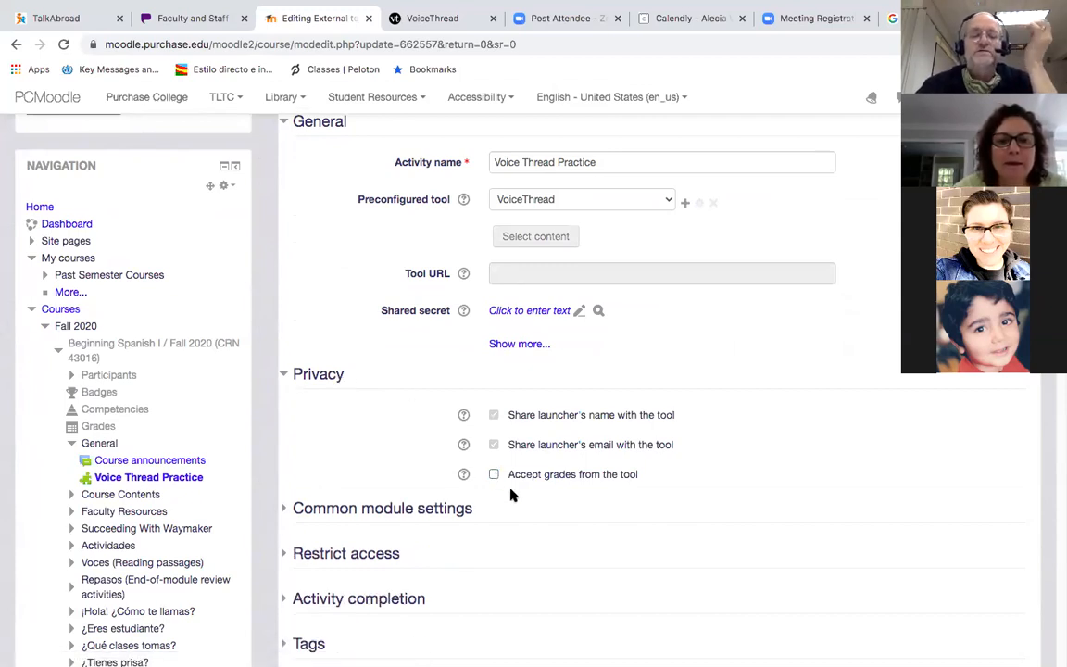
{"action": "scroll", "coordinate": [510, 496], "scroll_direction": "down", "scroll_amount": 10}
{"action": "scroll", "coordinate": [511, 496], "scroll_direction": "up", "scroll_amount": 3}
{"action": "scroll", "coordinate": [511, 496], "scroll_direction": "up", "scroll_amount": 3}
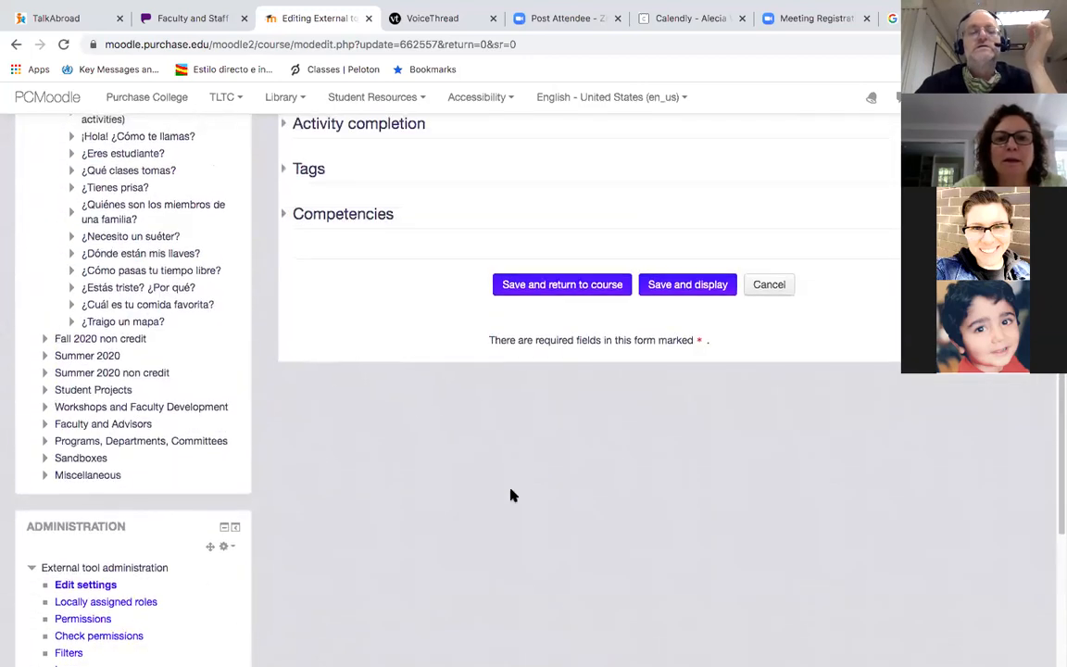
{"action": "left_click", "coordinate": [562, 287]}
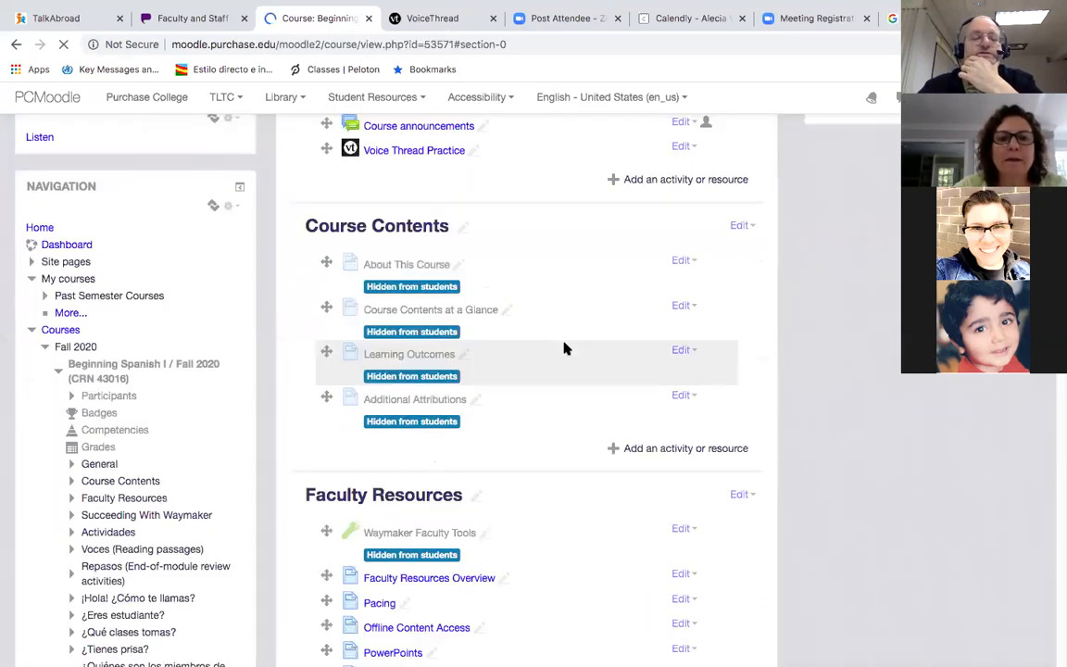
Open the Voice Thread Practice activity and request verification of the existing VoiceThread account by email
{"action": "left_click", "coordinate": [435, 254]}
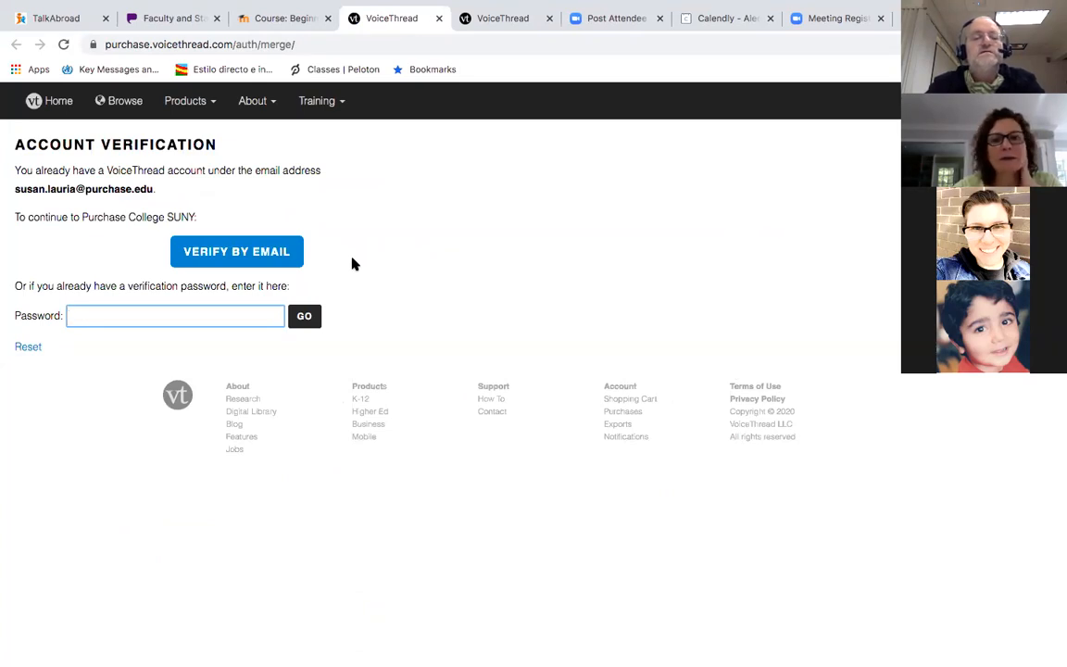
{"action": "left_click", "coordinate": [278, 250]}
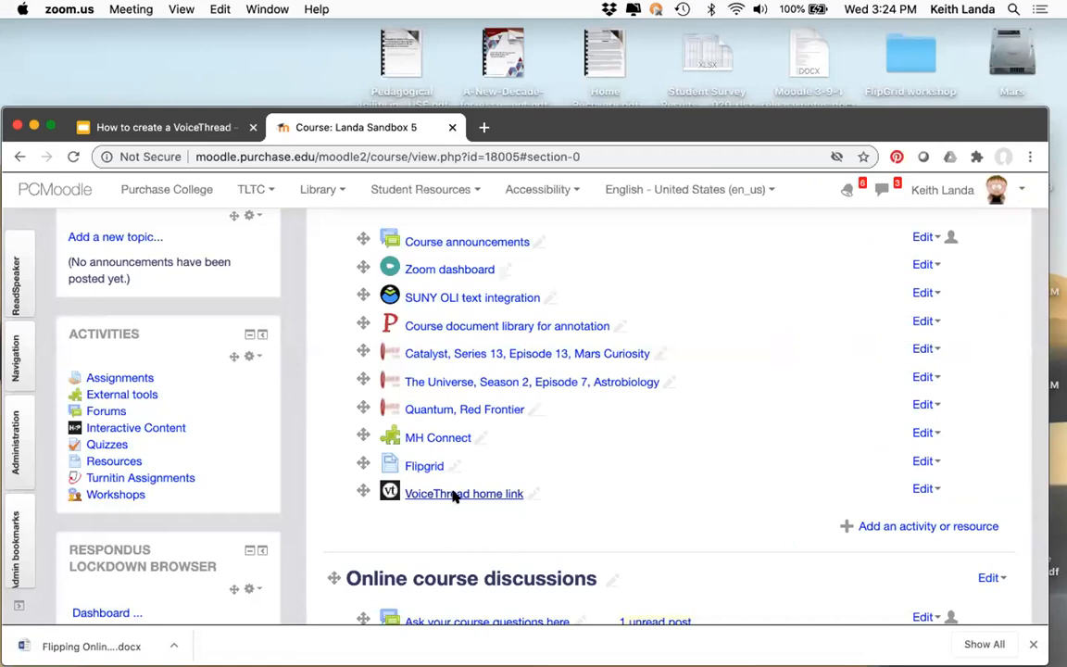
Open VoiceThread through the VoiceThread home link in the Landa Sandbox 5 course and start creating a new VoiceThread
{"action": "left_click", "coordinate": [493, 494]}
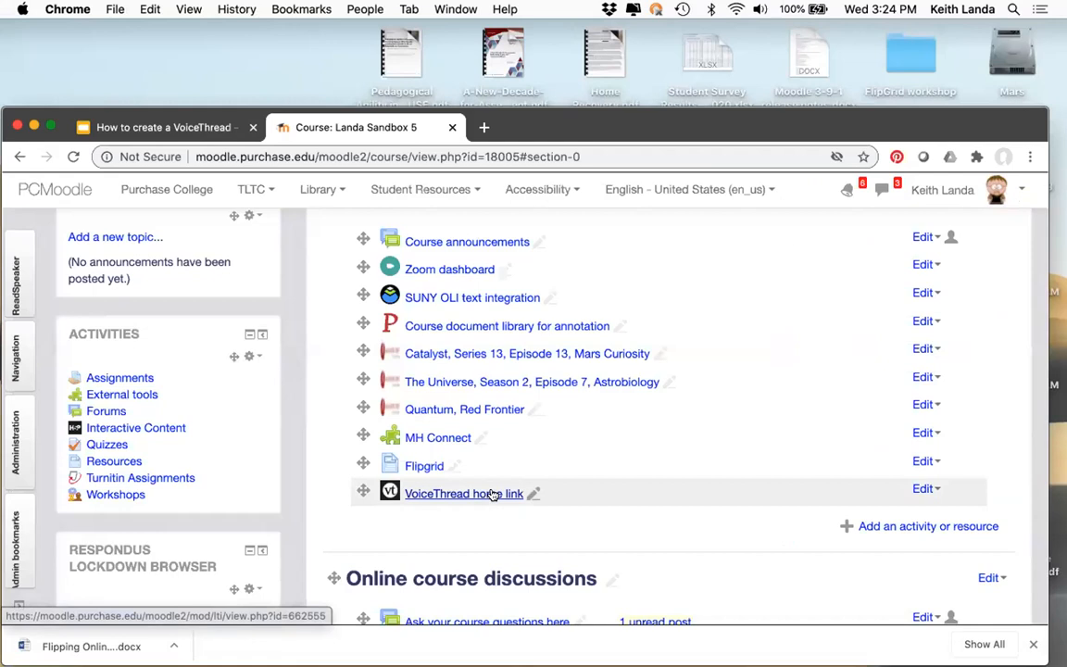
{"action": "left_click", "coordinate": [494, 494]}
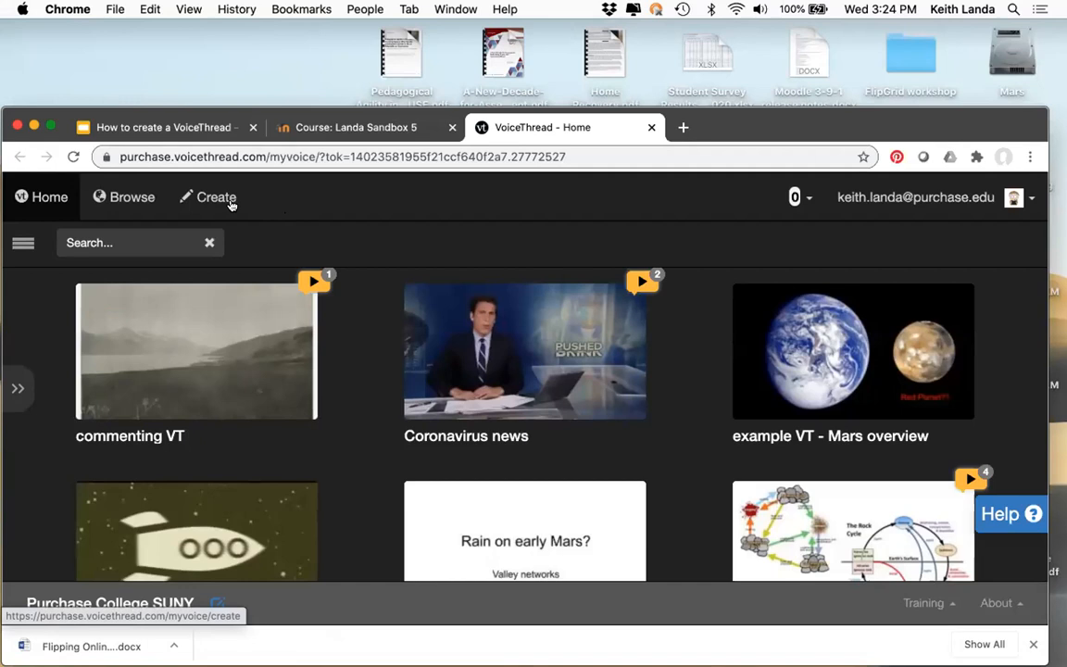
{"action": "left_click", "coordinate": [227, 199]}
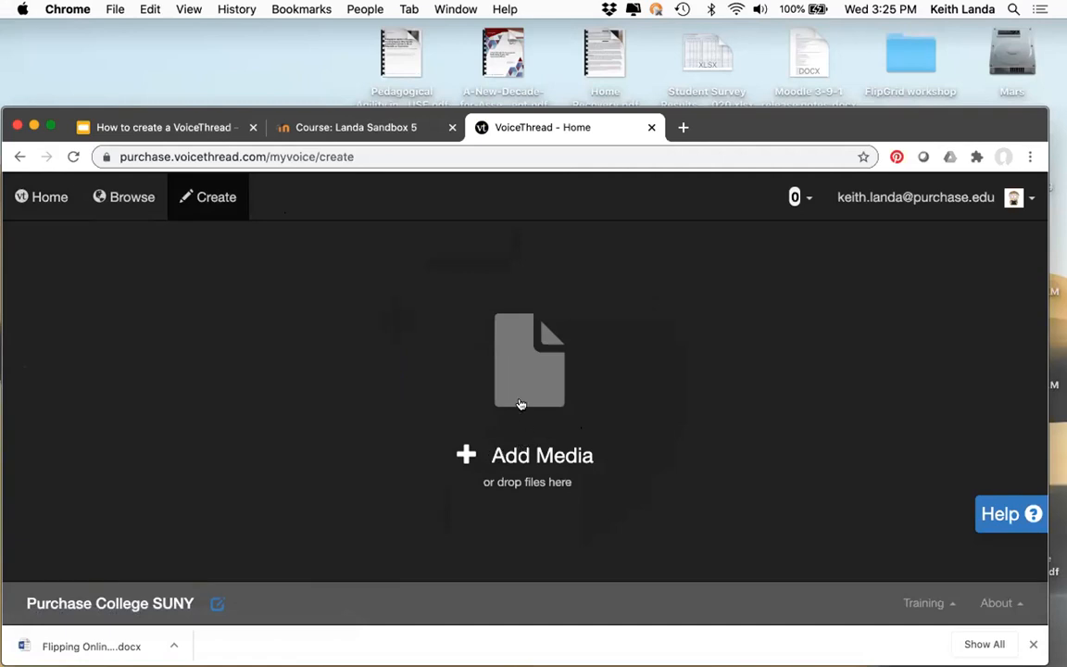
Add How to create a VoiceThread.pdf from the computer's Downloads folder as media for the new VoiceThread
{"action": "left_click", "coordinate": [508, 466]}
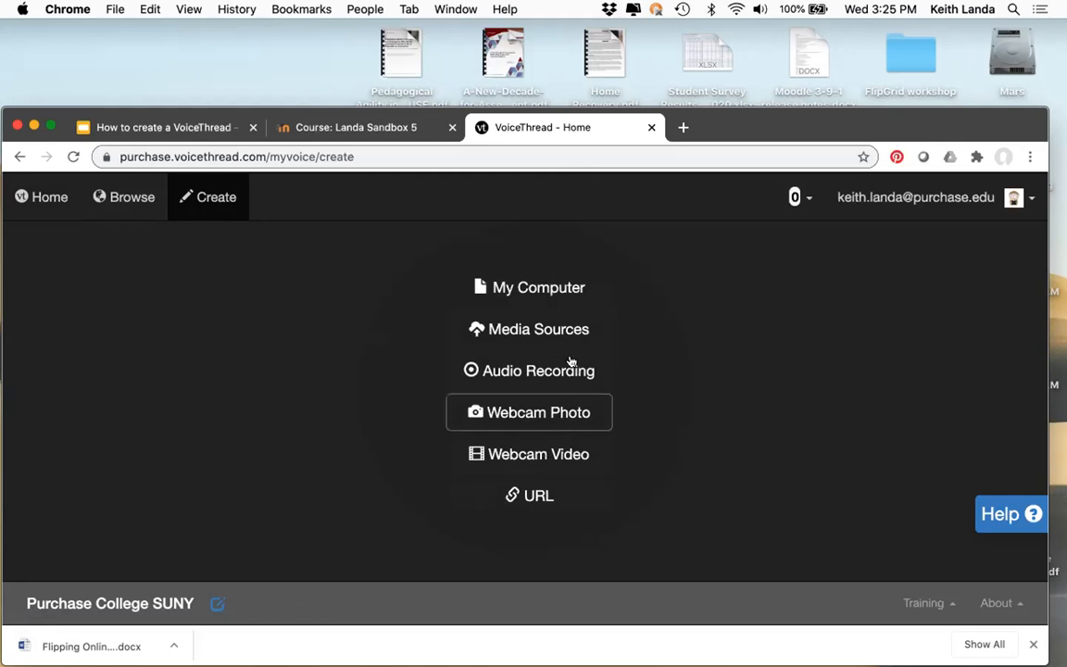
{"action": "left_click", "coordinate": [550, 291]}
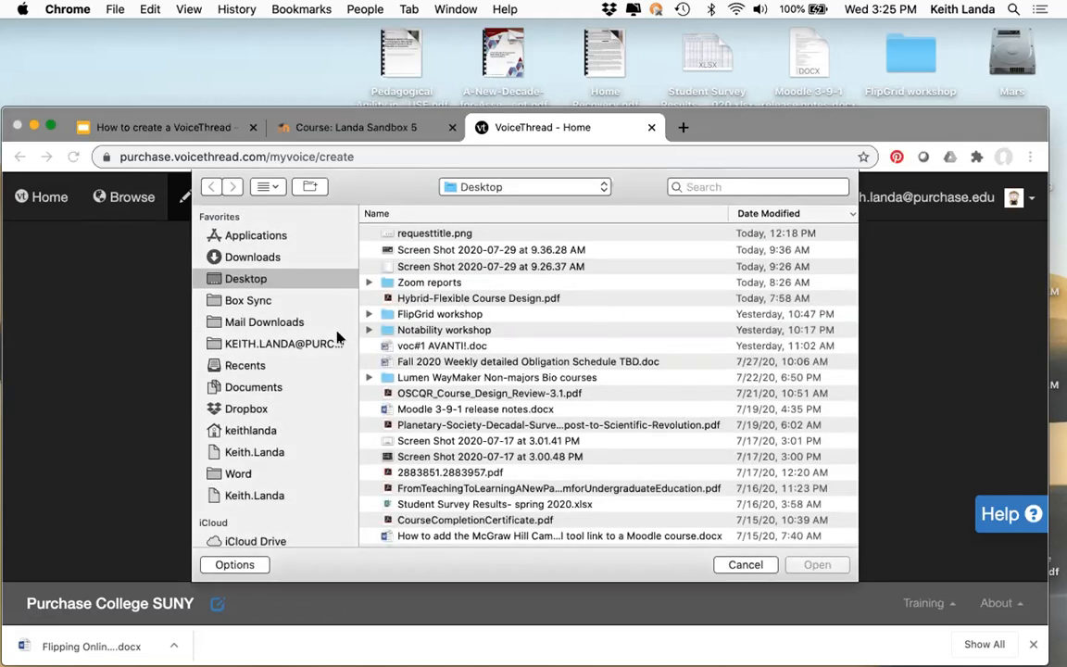
{"action": "left_click", "coordinate": [264, 259]}
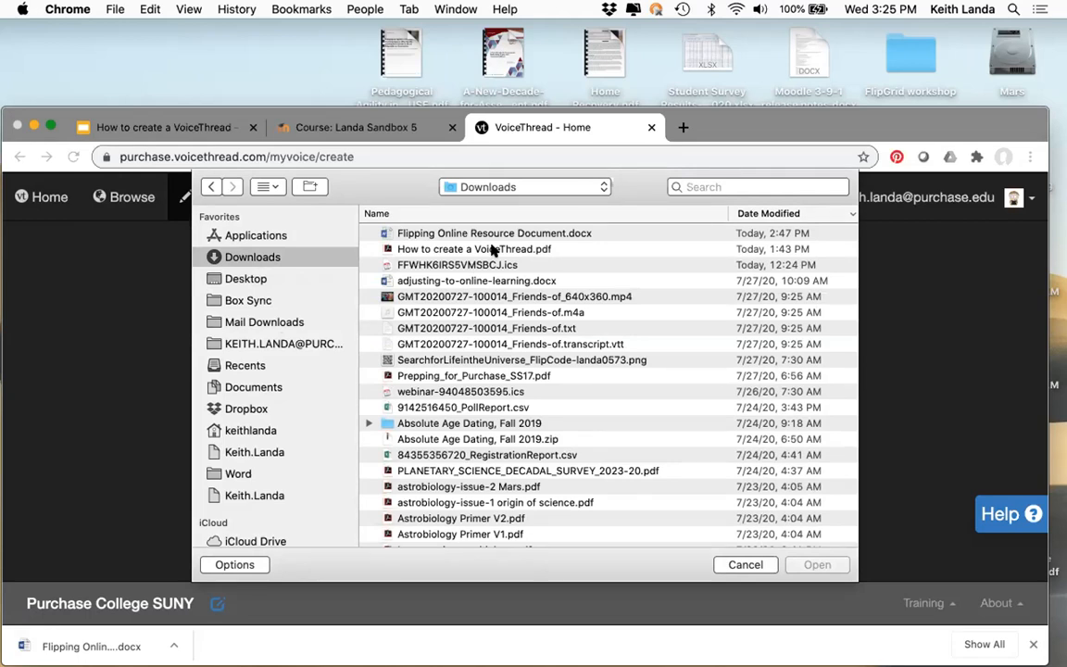
{"action": "left_click", "coordinate": [493, 250]}
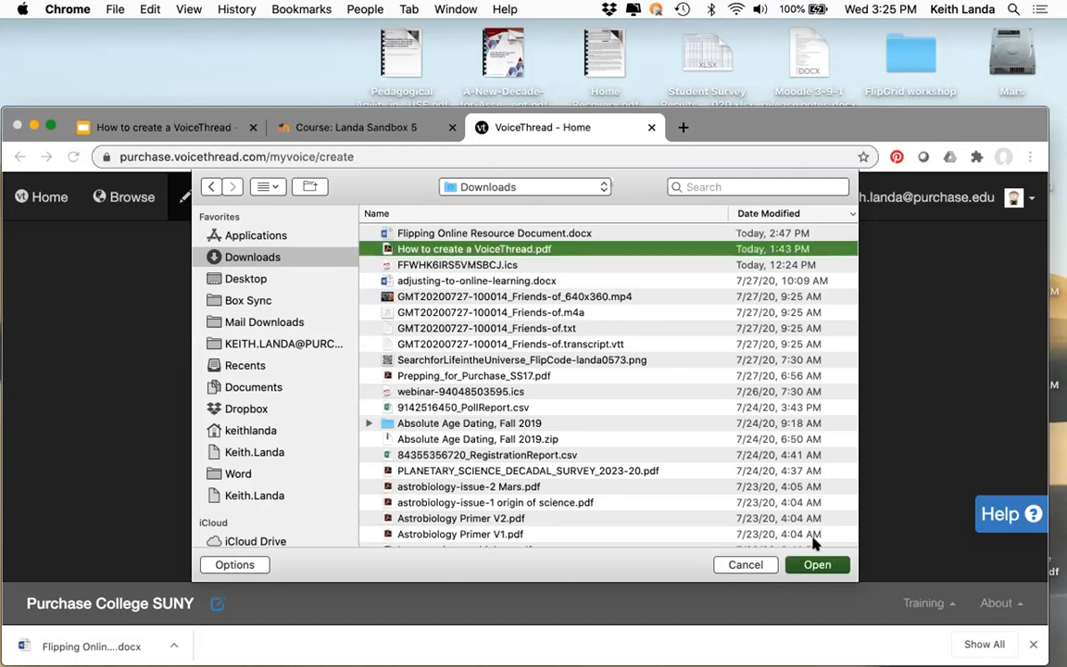
{"action": "left_click", "coordinate": [817, 565]}
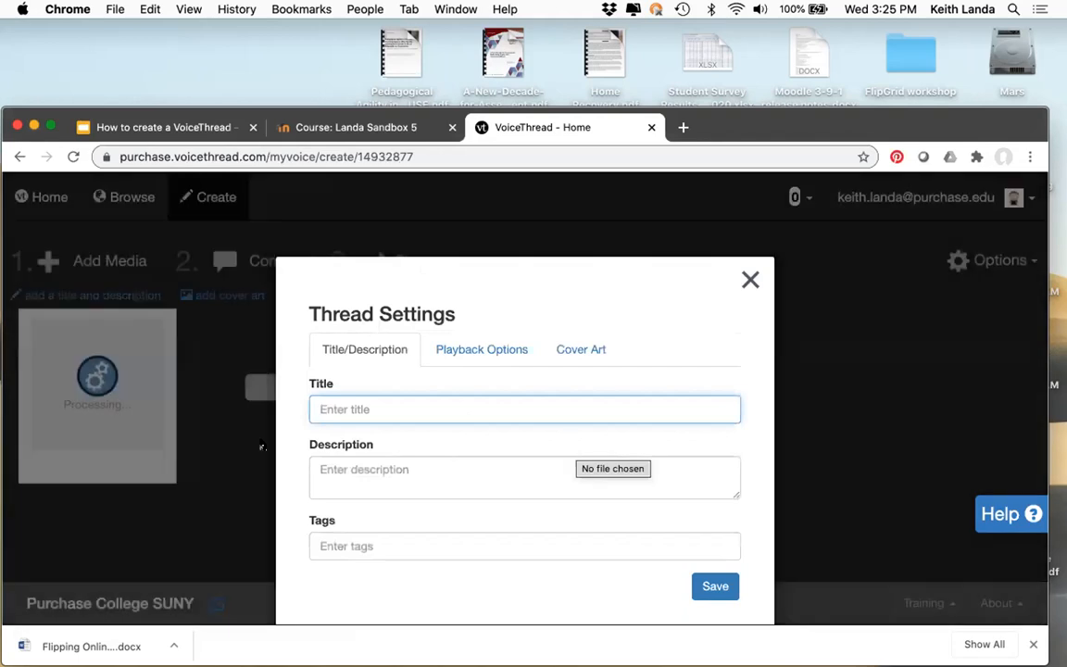
Title the new VoiceThread "Guided Practice example" in its thread settings
{"action": "left_click", "coordinate": [501, 273]}
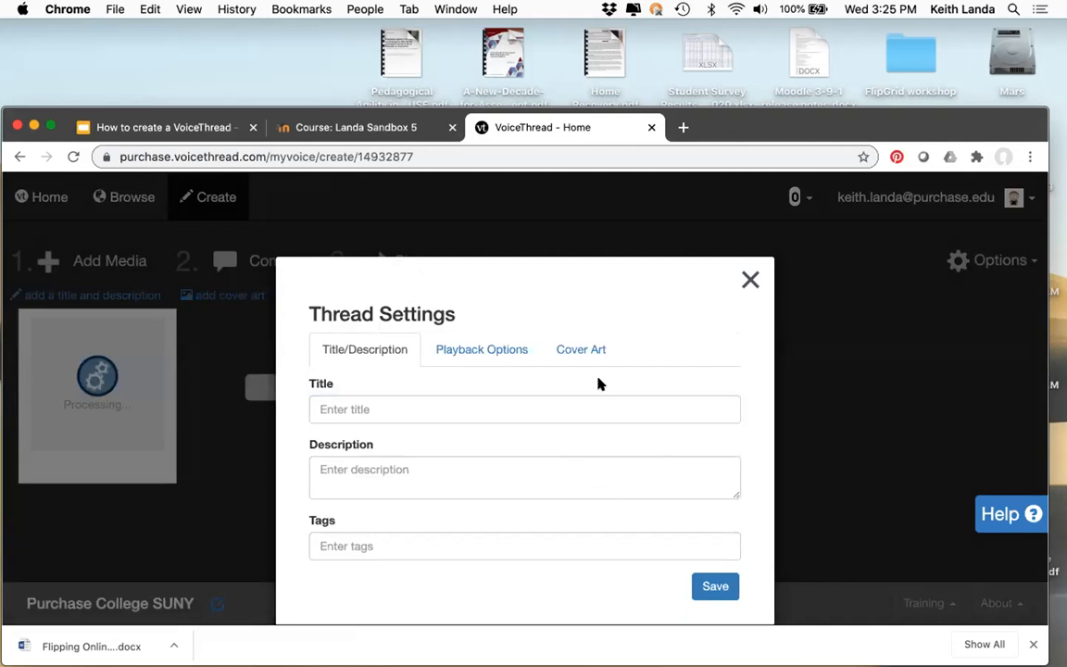
{"action": "left_click", "coordinate": [431, 409]}
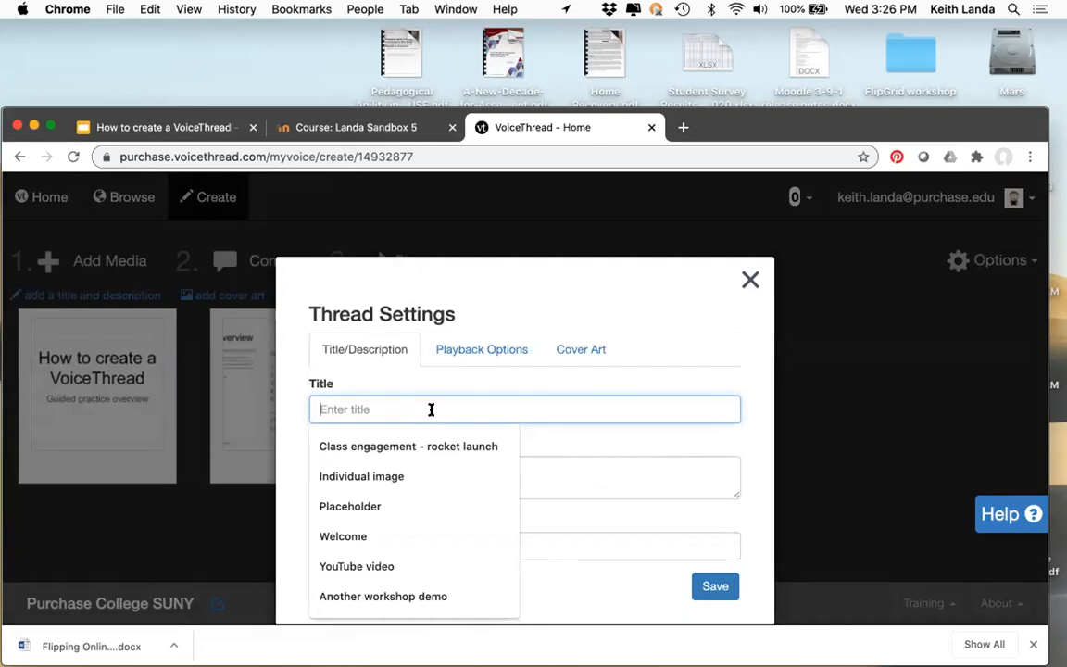
{"action": "type", "text": "Guid"}
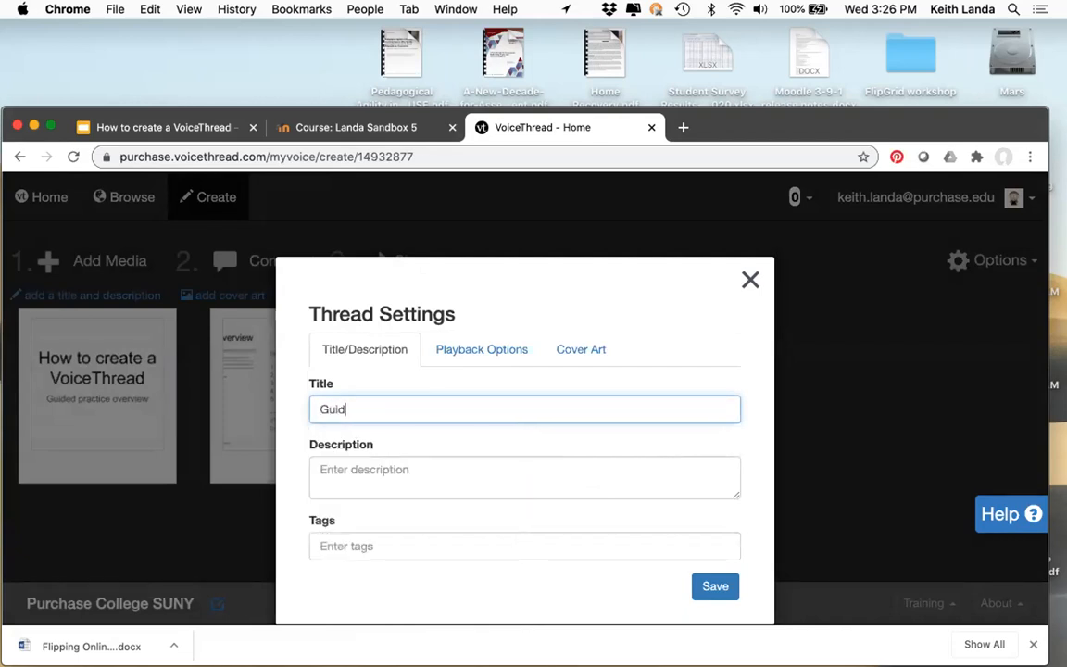
{"action": "type", "text": "ed Practice example"}
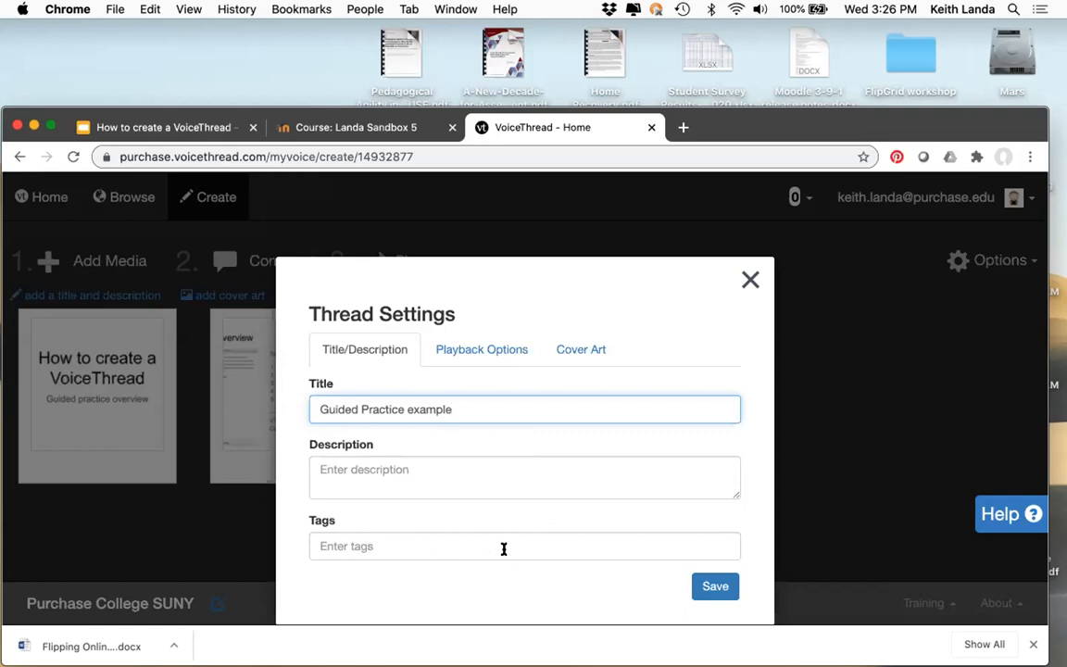
Limit the VoiceThread's allowed comment methods to microphone, webcam and text by disabling telephone and file upload
{"action": "left_click", "coordinate": [465, 349]}
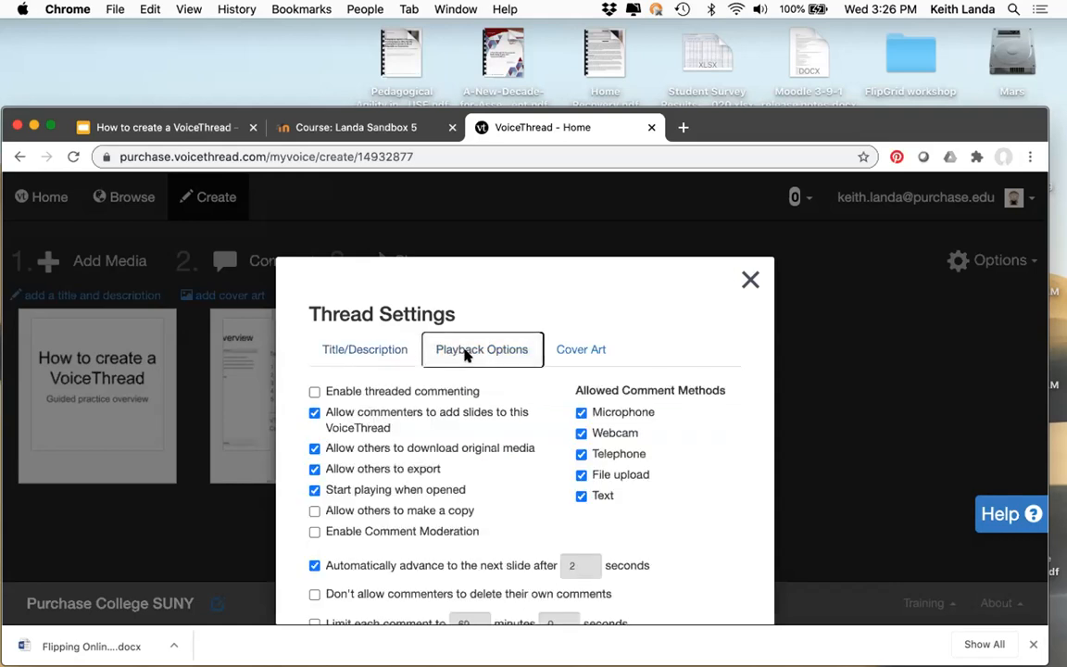
{"action": "left_click", "coordinate": [581, 433]}
{"action": "left_click", "coordinate": [581, 454]}
{"action": "left_click", "coordinate": [583, 475]}
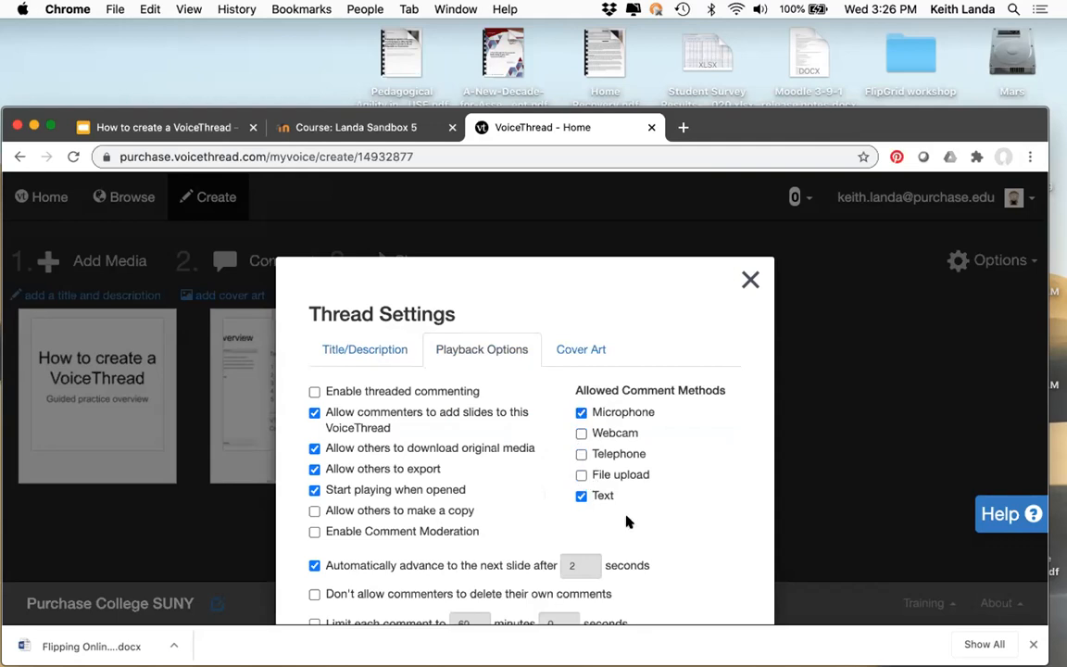
{"action": "left_click", "coordinate": [582, 434]}
Enable threaded commenting, disallow adding slides, downloading original media and exporting by others, and save the thread settings
{"action": "left_click", "coordinate": [314, 392]}
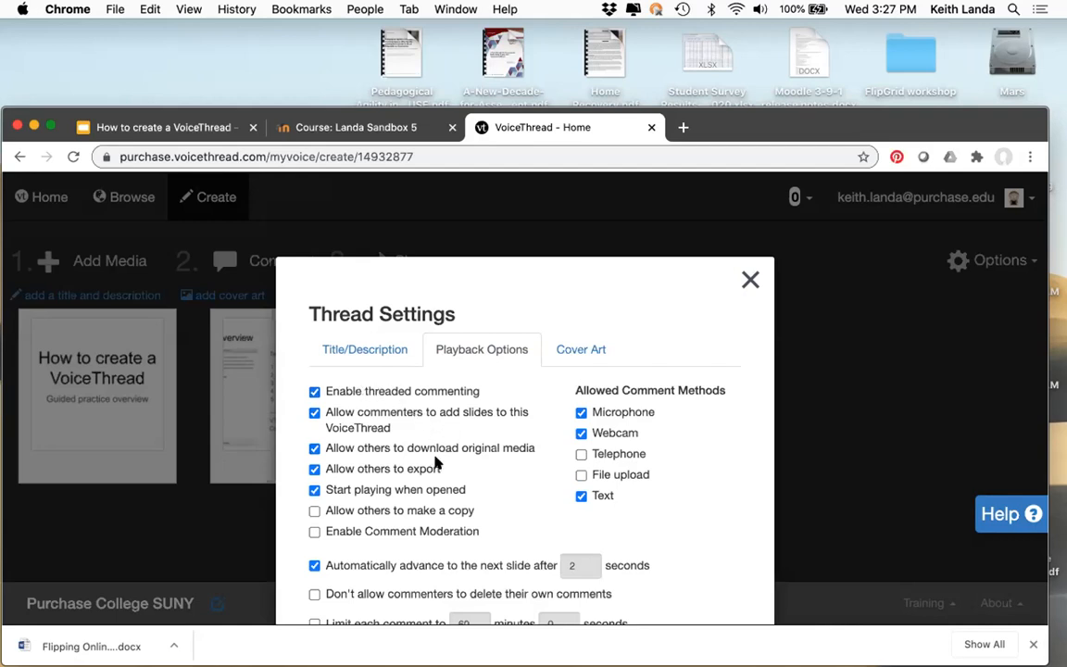
{"action": "left_click", "coordinate": [314, 413]}
{"action": "left_click", "coordinate": [314, 448]}
{"action": "left_click", "coordinate": [314, 448]}
{"action": "left_click", "coordinate": [314, 469]}
{"action": "scroll", "coordinate": [421, 449], "scroll_direction": "down", "scroll_amount": 3}
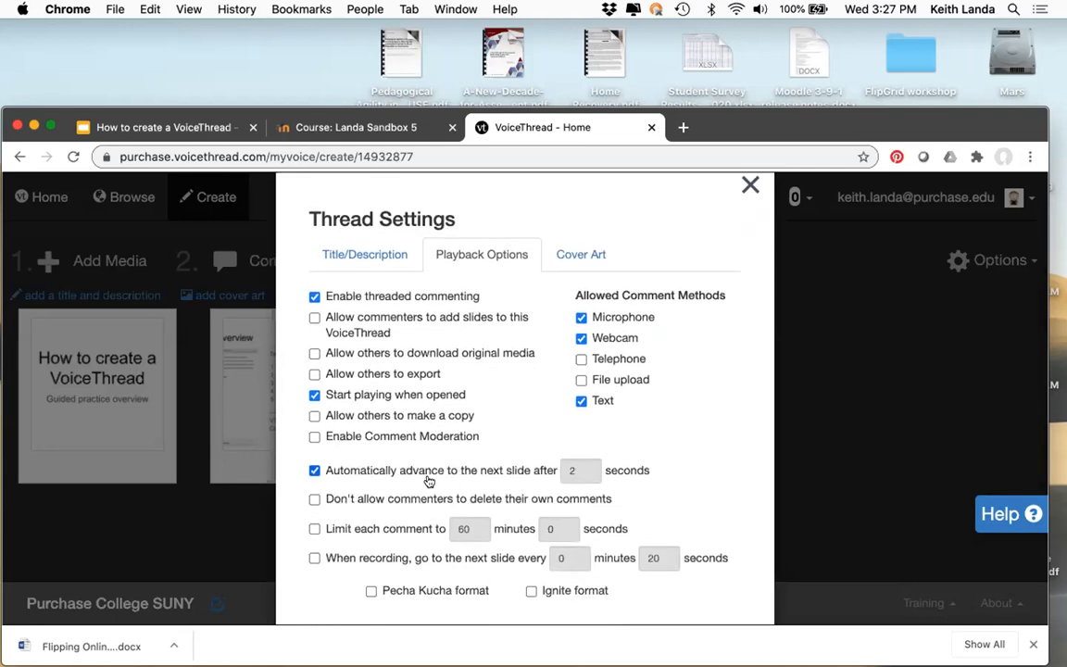
{"action": "scroll", "coordinate": [506, 485], "scroll_direction": "up", "scroll_amount": 1}
{"action": "scroll", "coordinate": [506, 485], "scroll_direction": "up", "scroll_amount": 1}
{"action": "scroll", "coordinate": [506, 484], "scroll_direction": "down", "scroll_amount": 4}
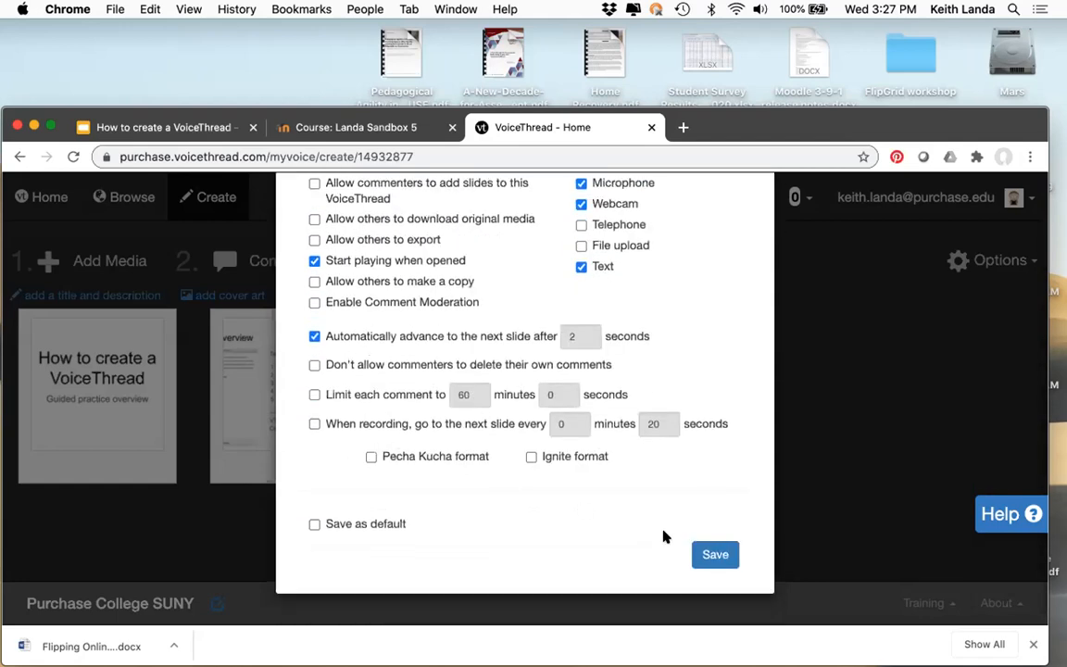
{"action": "left_click", "coordinate": [715, 555]}
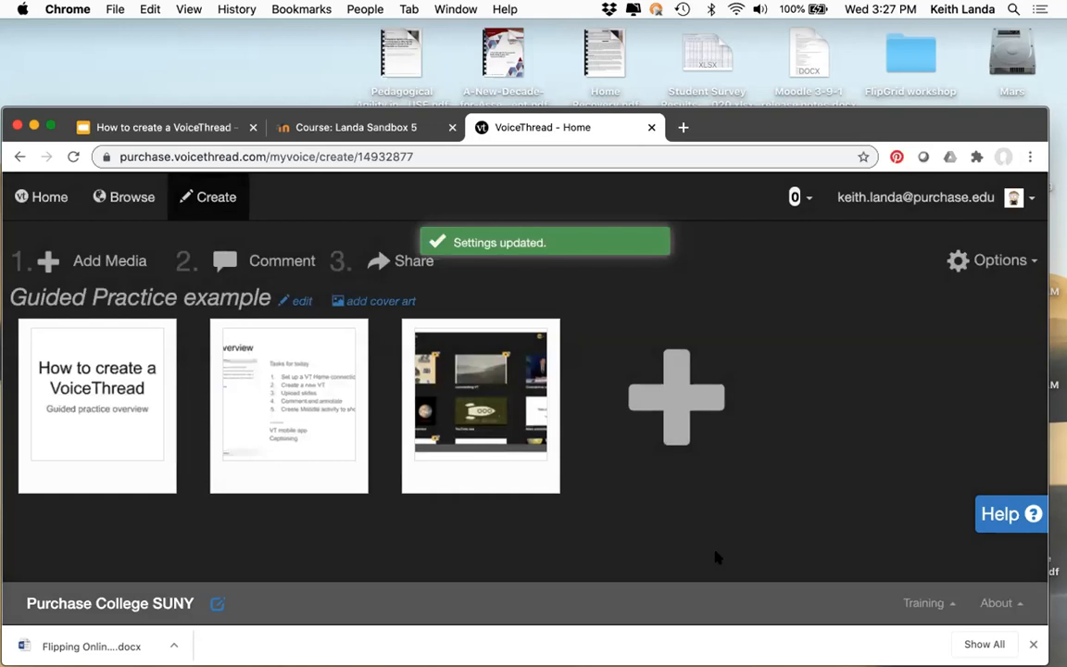
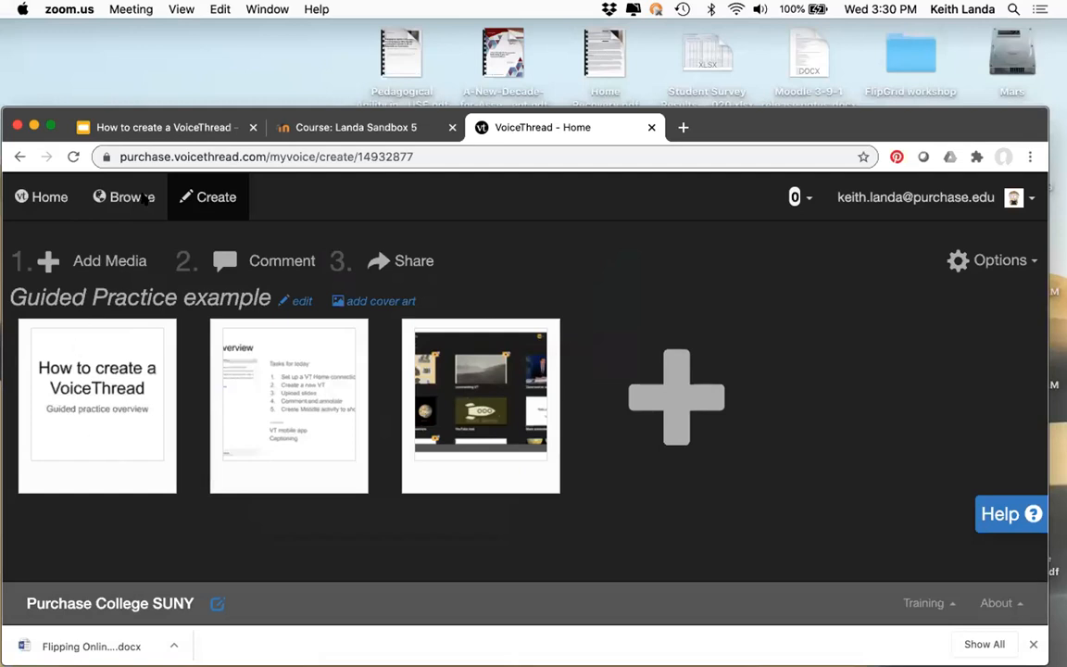
Go to the VoiceThread home page and reopen Guided Practice example for editing
{"action": "left_click", "coordinate": [54, 205]}
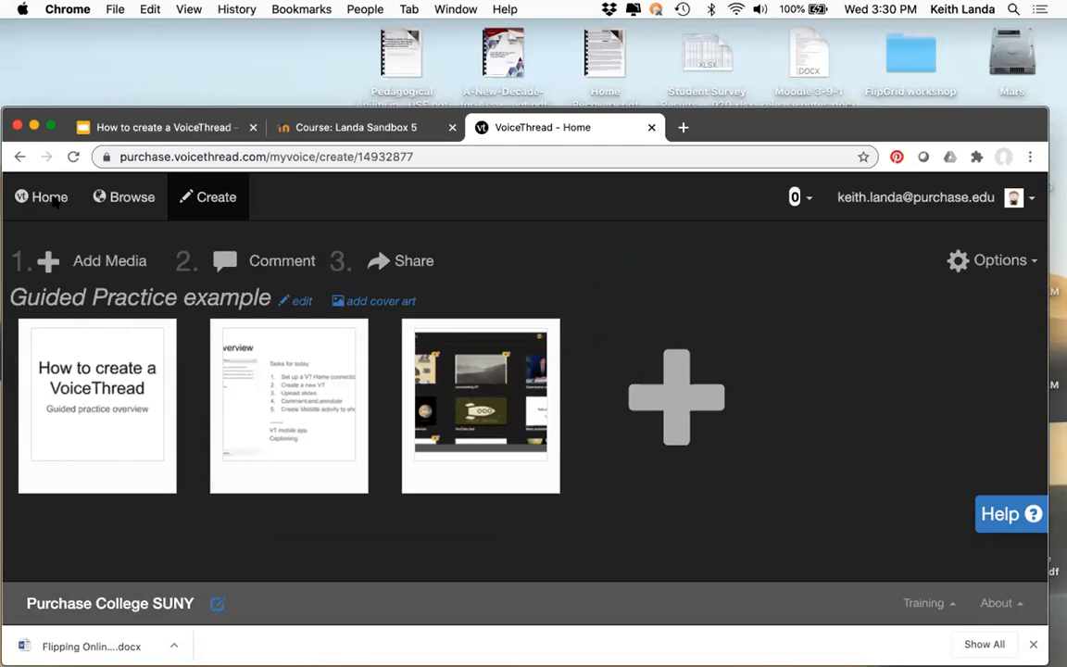
{"action": "left_click", "coordinate": [60, 200]}
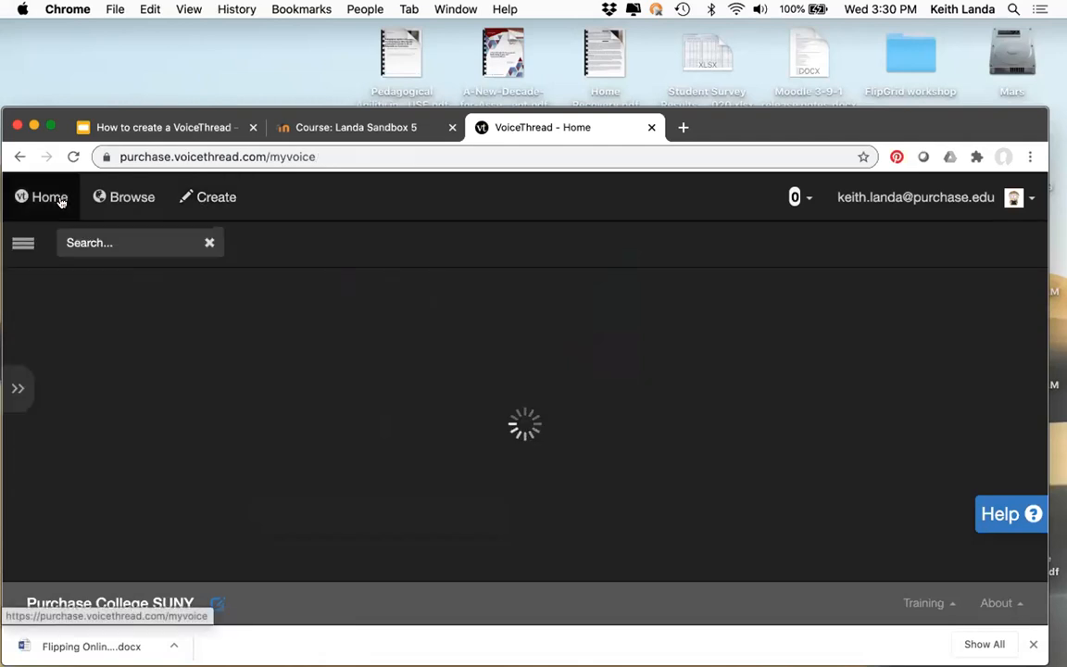
{"action": "mouse_move", "coordinate": [105, 363]}
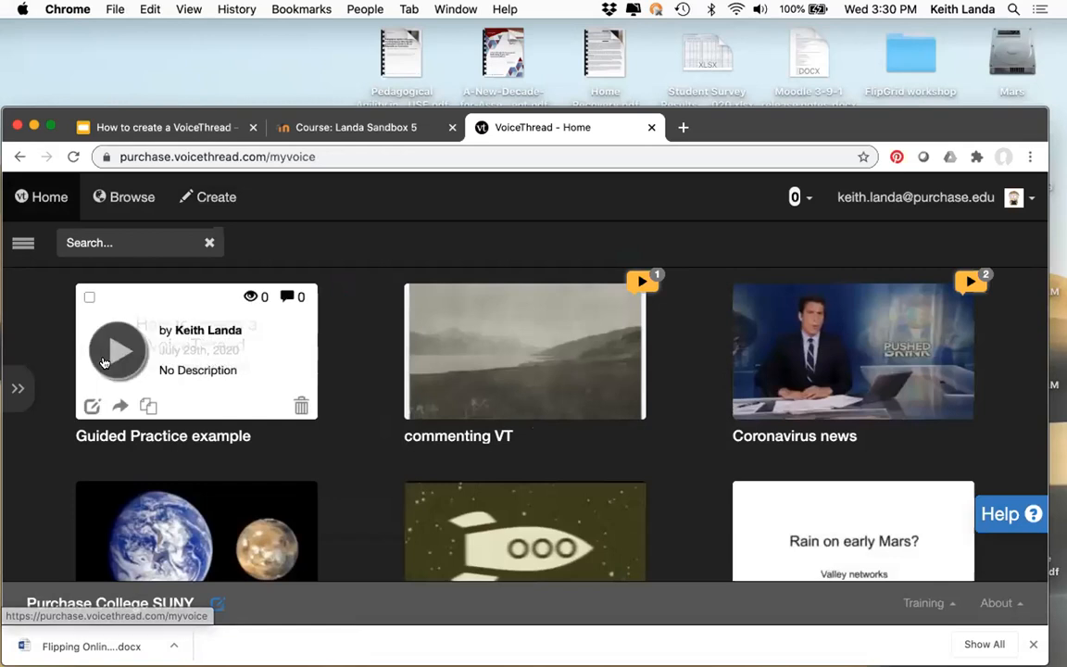
{"action": "left_click", "coordinate": [93, 408]}
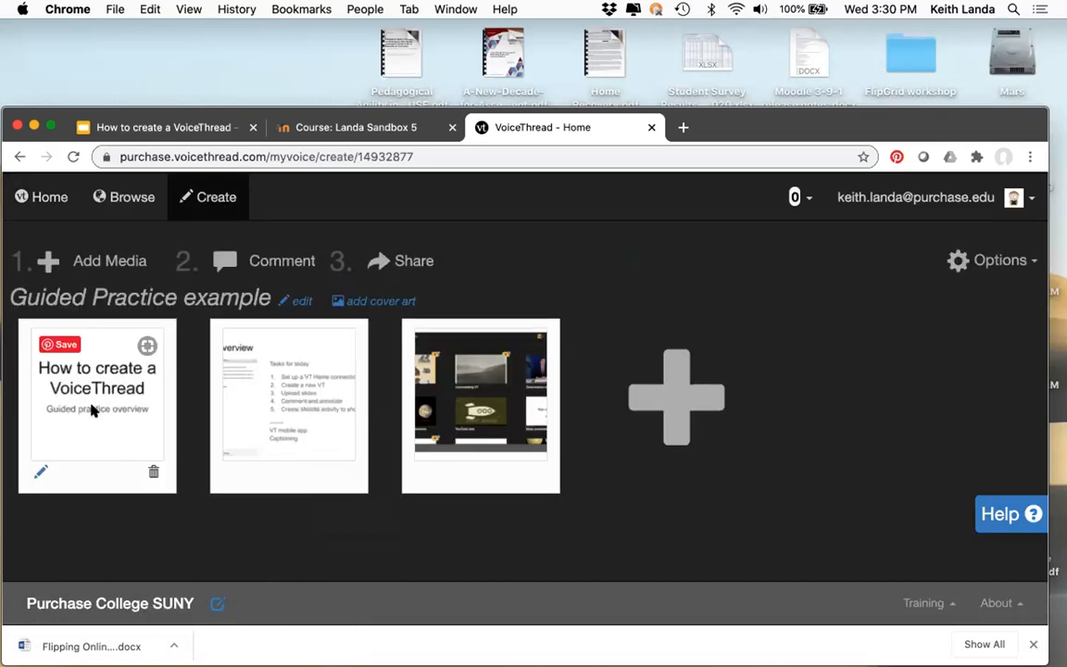
{"action": "mouse_move", "coordinate": [289, 394]}
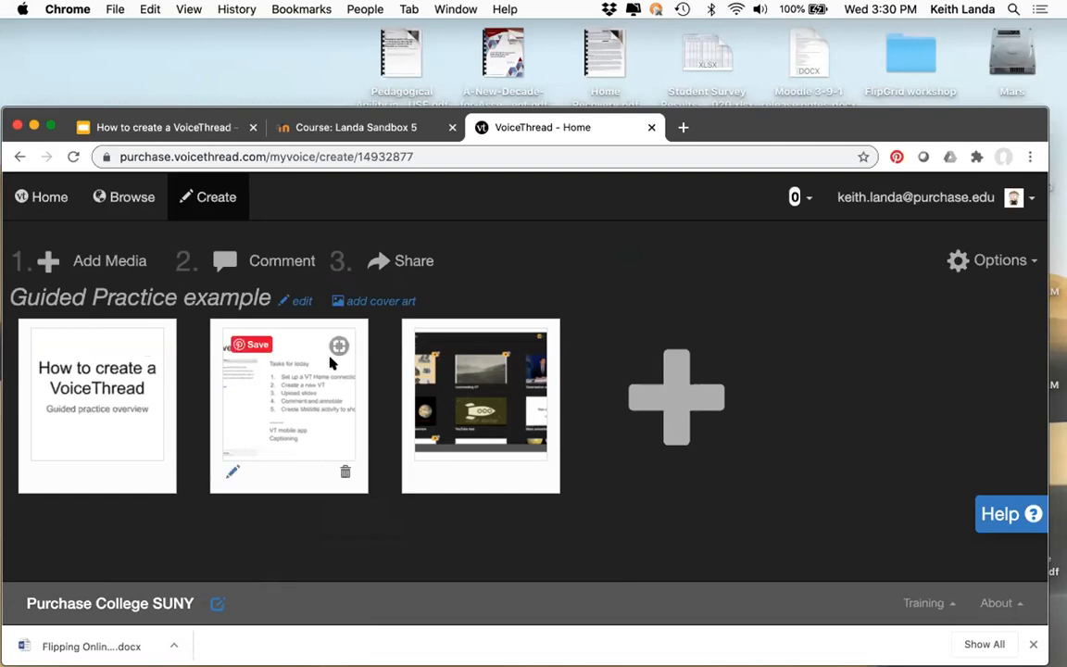
Change the VoiceThread's title to "Guided Practice example 2" in its thread settings
{"action": "left_click", "coordinate": [299, 306]}
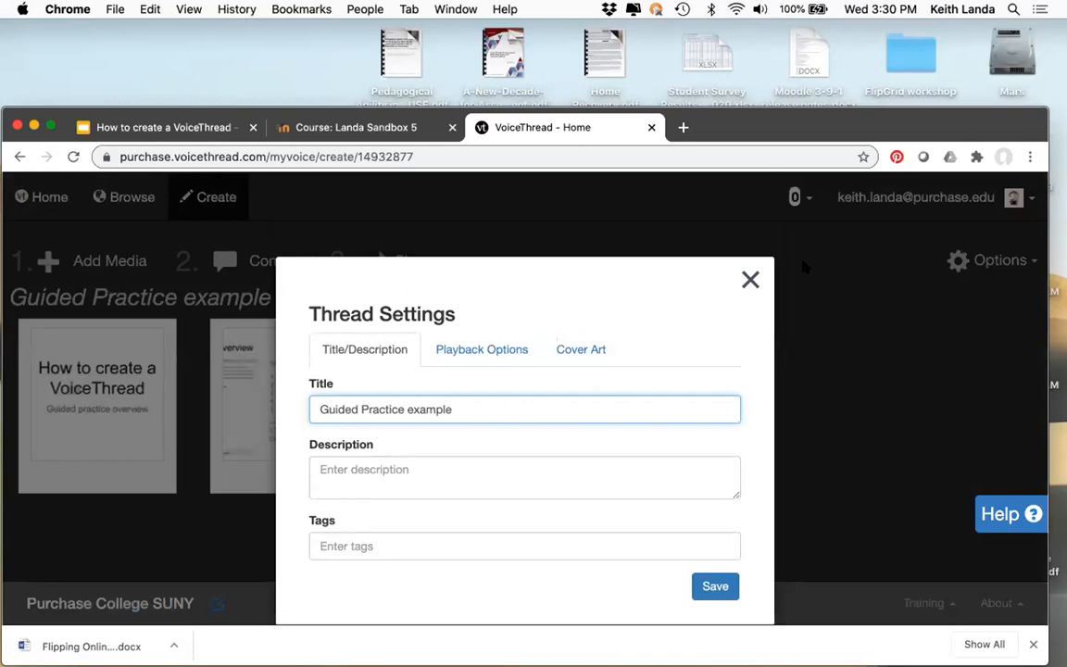
{"action": "left_click", "coordinate": [751, 279]}
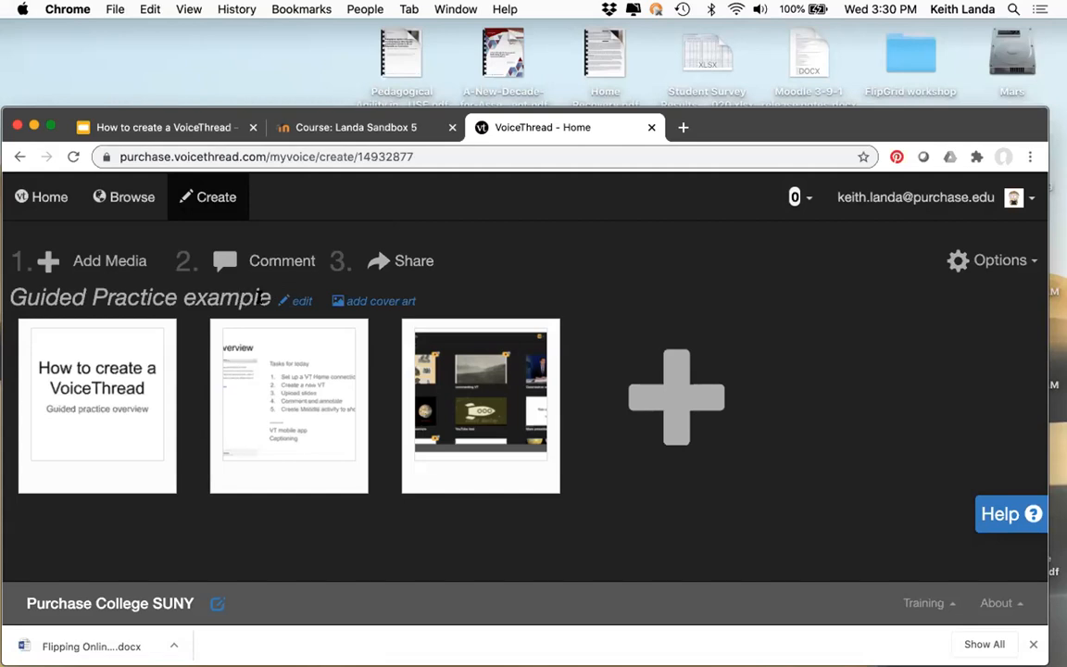
{"action": "left_click", "coordinate": [297, 303]}
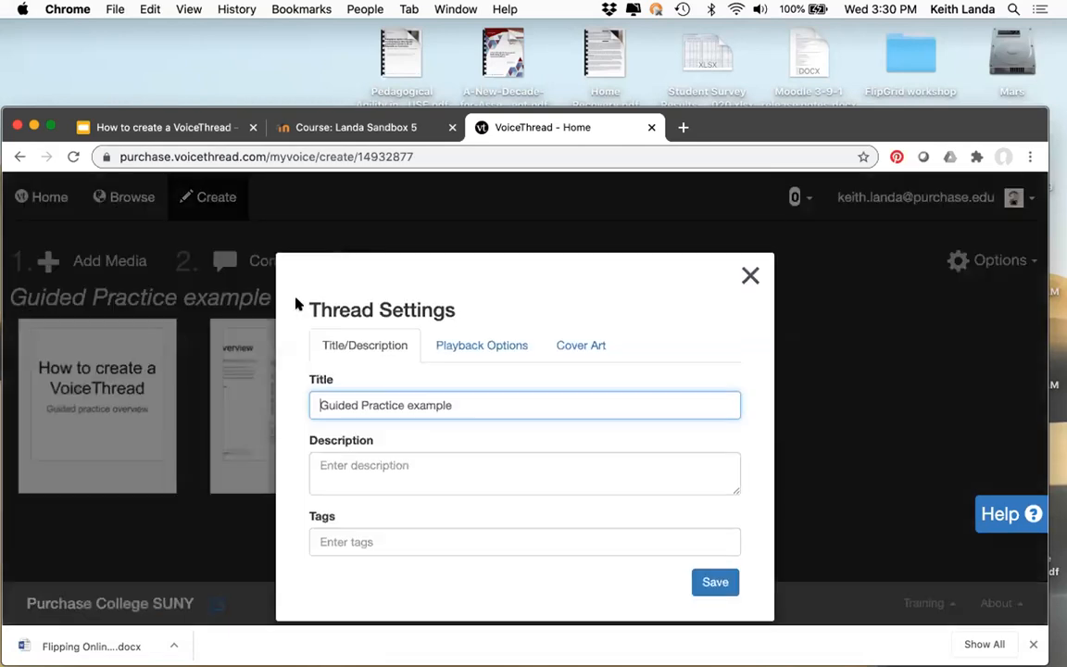
{"action": "left_click", "coordinate": [456, 408]}
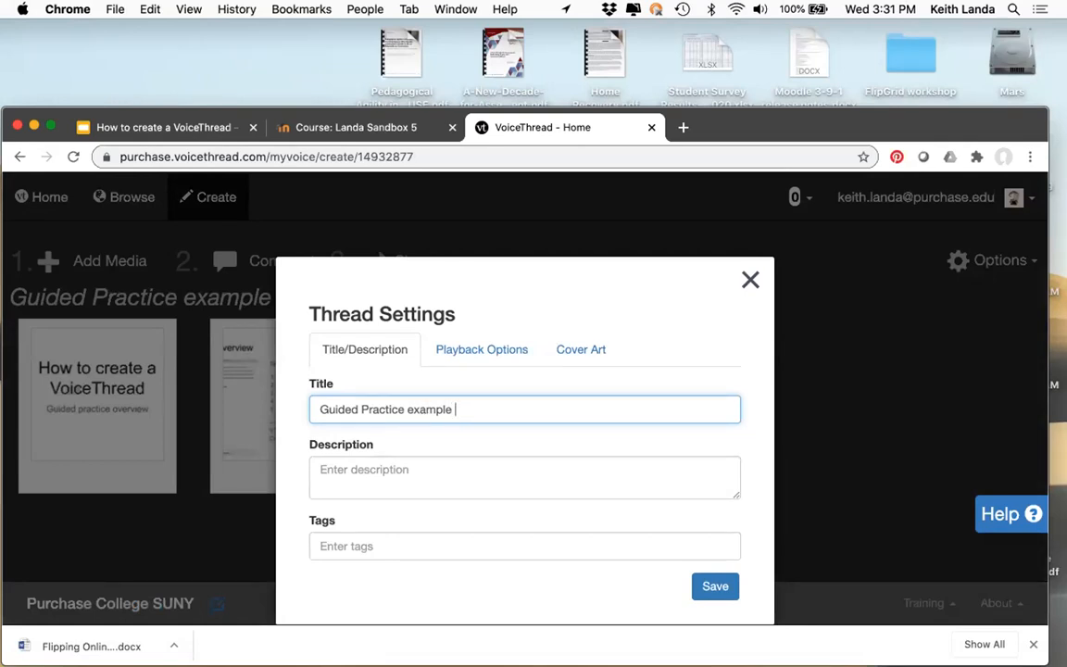
{"action": "type", "text": "2"}
Review the playback options and cover art settings, and save the thread settings
{"action": "left_click", "coordinate": [496, 352]}
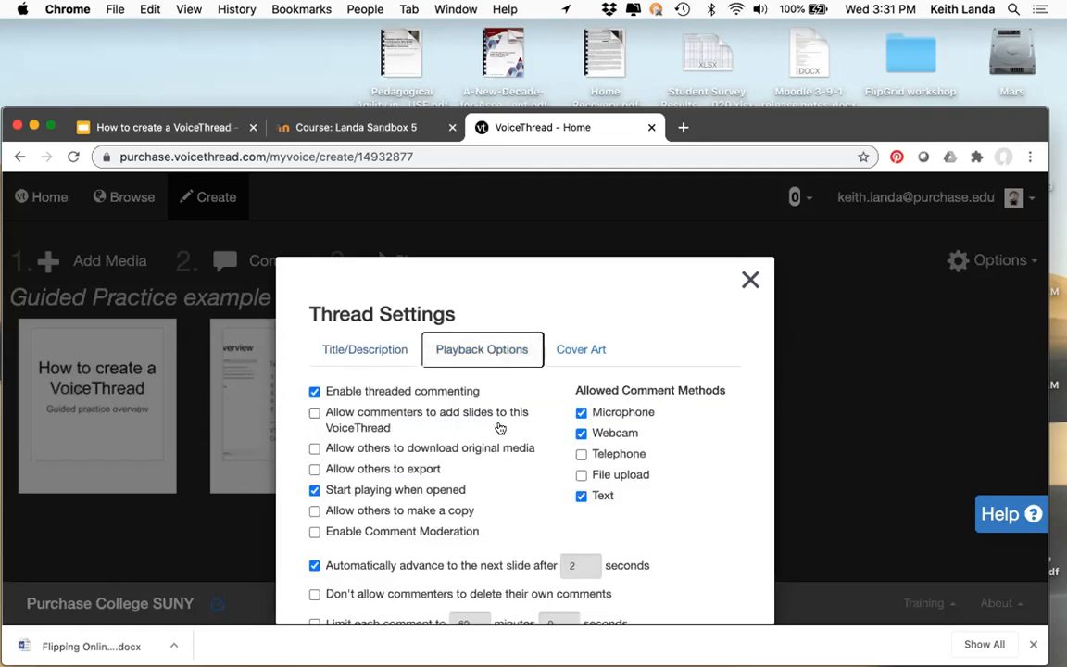
{"action": "scroll", "coordinate": [508, 454], "scroll_direction": "down", "scroll_amount": 3}
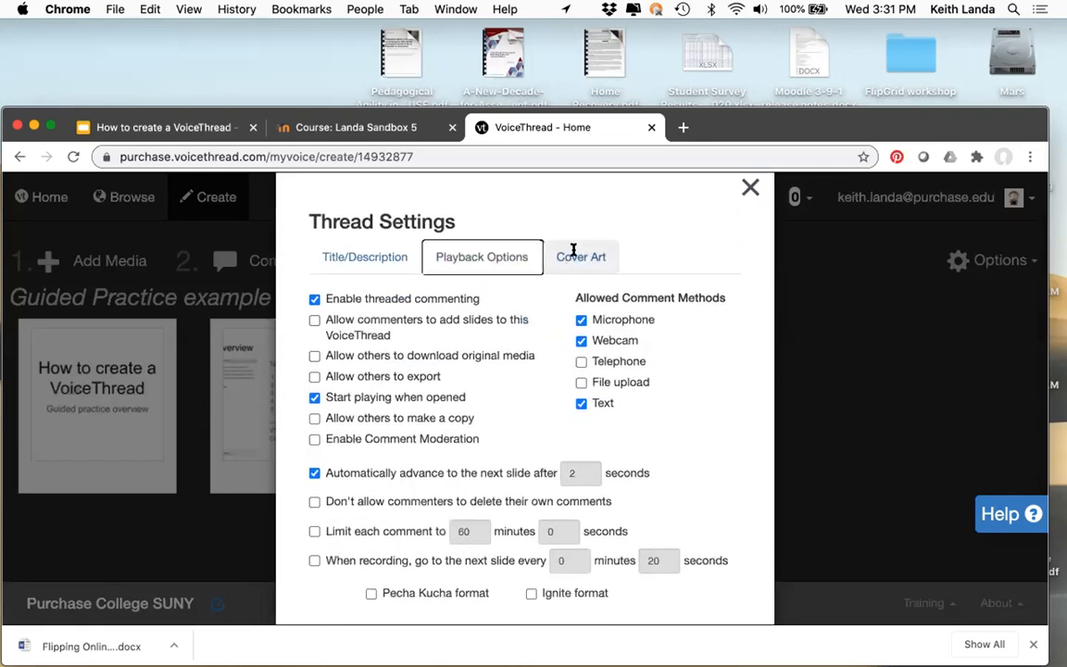
{"action": "left_click", "coordinate": [580, 255]}
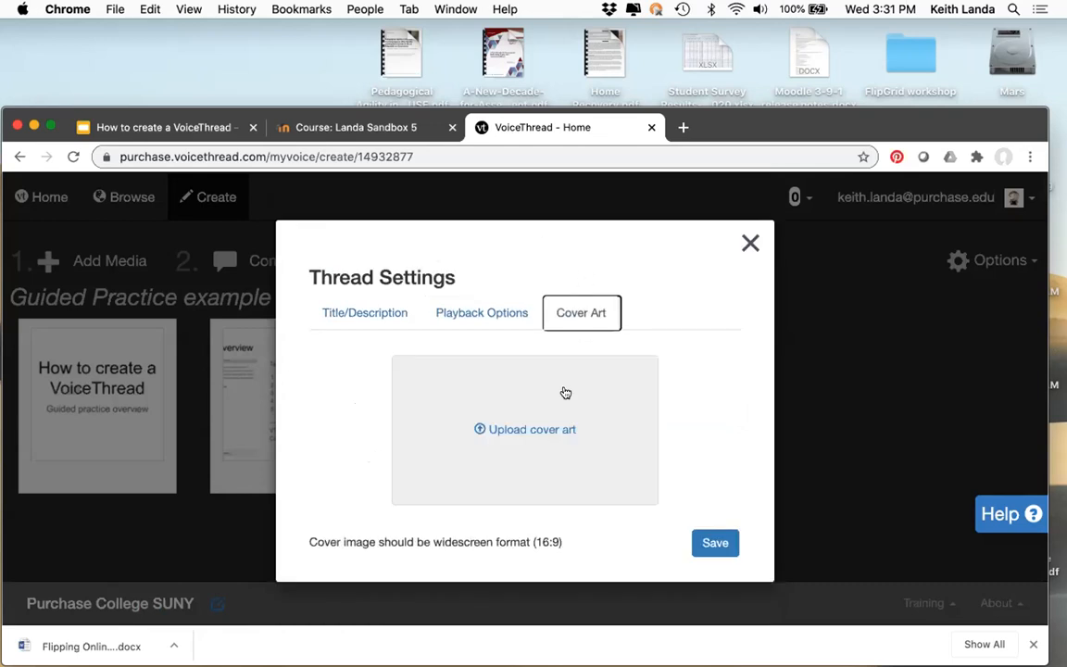
{"action": "left_click", "coordinate": [489, 313]}
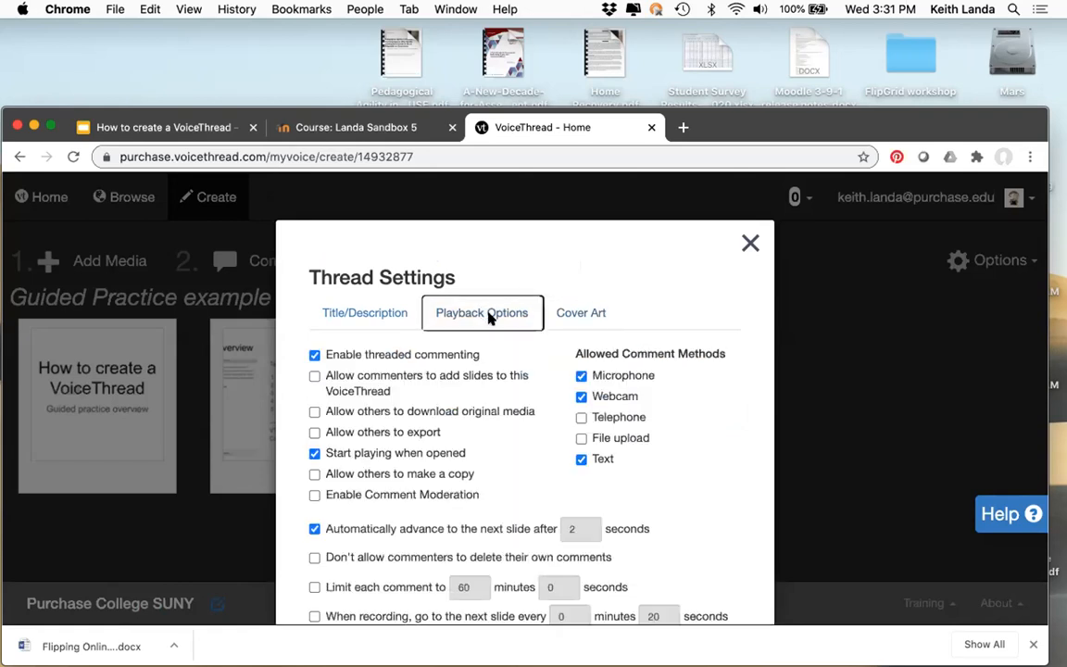
{"action": "scroll", "coordinate": [689, 492], "scroll_direction": "down", "scroll_amount": 5}
{"action": "left_click", "coordinate": [712, 547]}
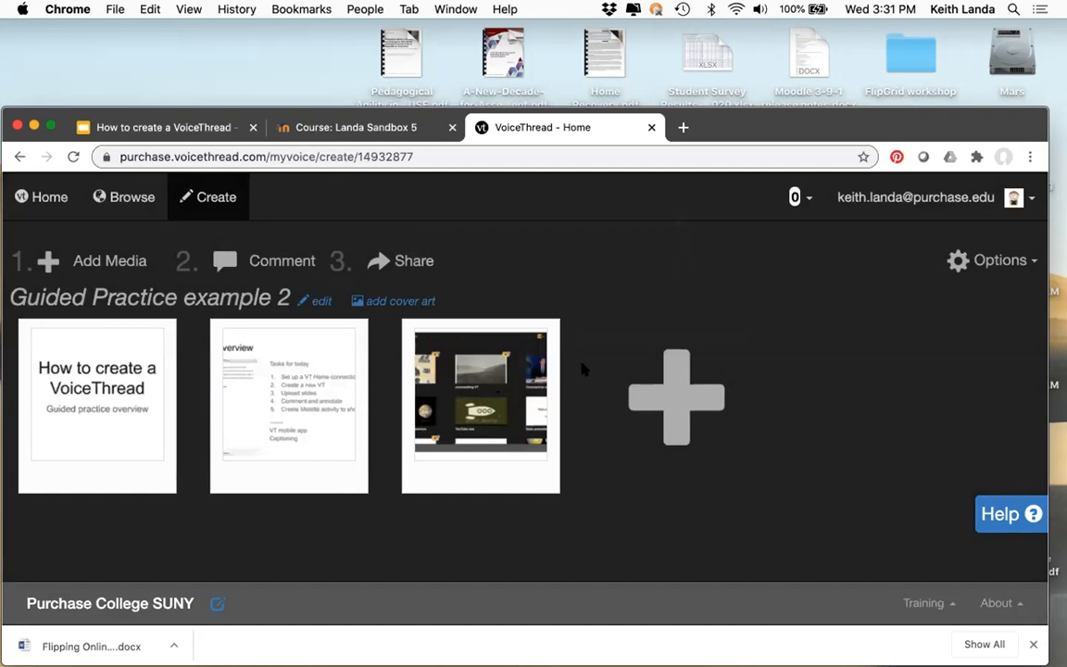
Check the playback settings of Guided Practice example 2 and the options for copying or deleting it, without changing anything
{"action": "left_click", "coordinate": [1007, 264]}
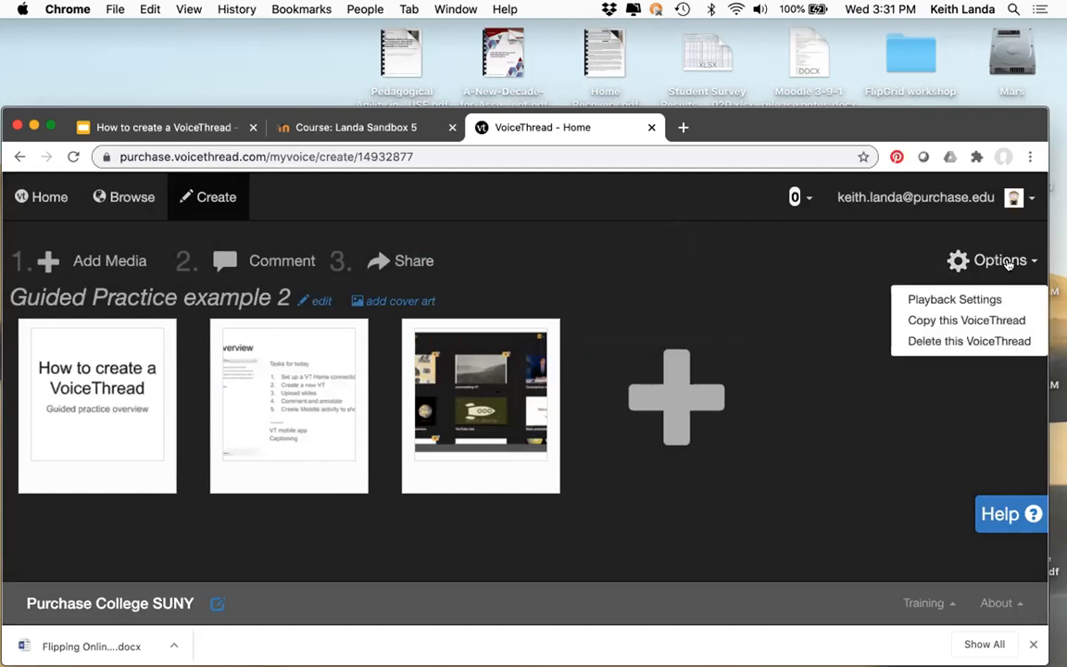
{"action": "left_click", "coordinate": [980, 301]}
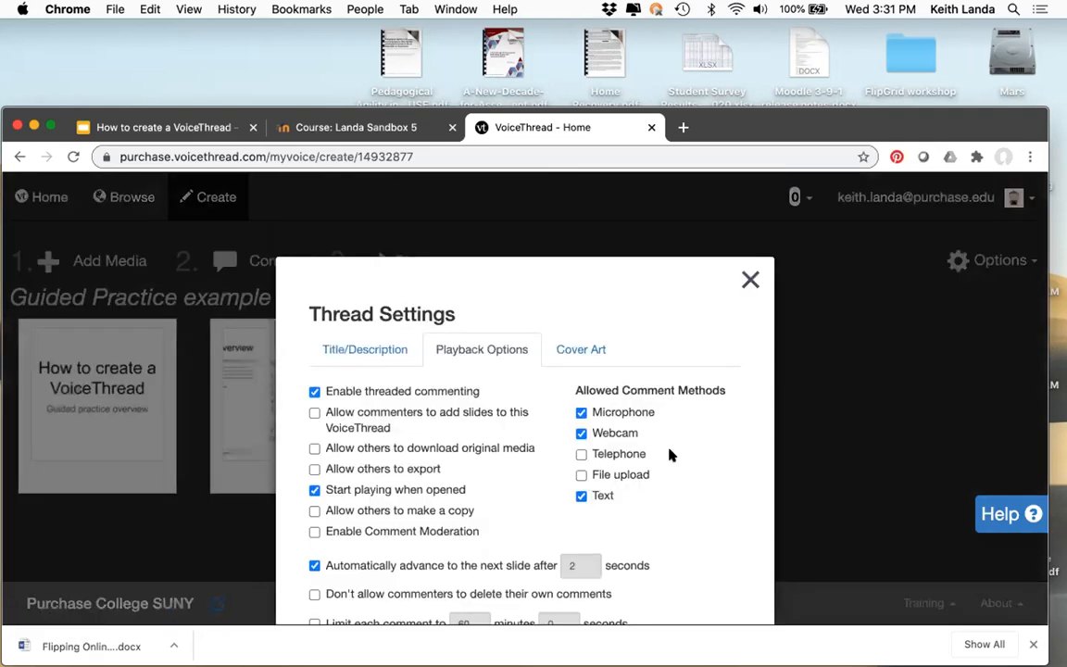
{"action": "scroll", "coordinate": [672, 454], "scroll_direction": "down", "scroll_amount": 2}
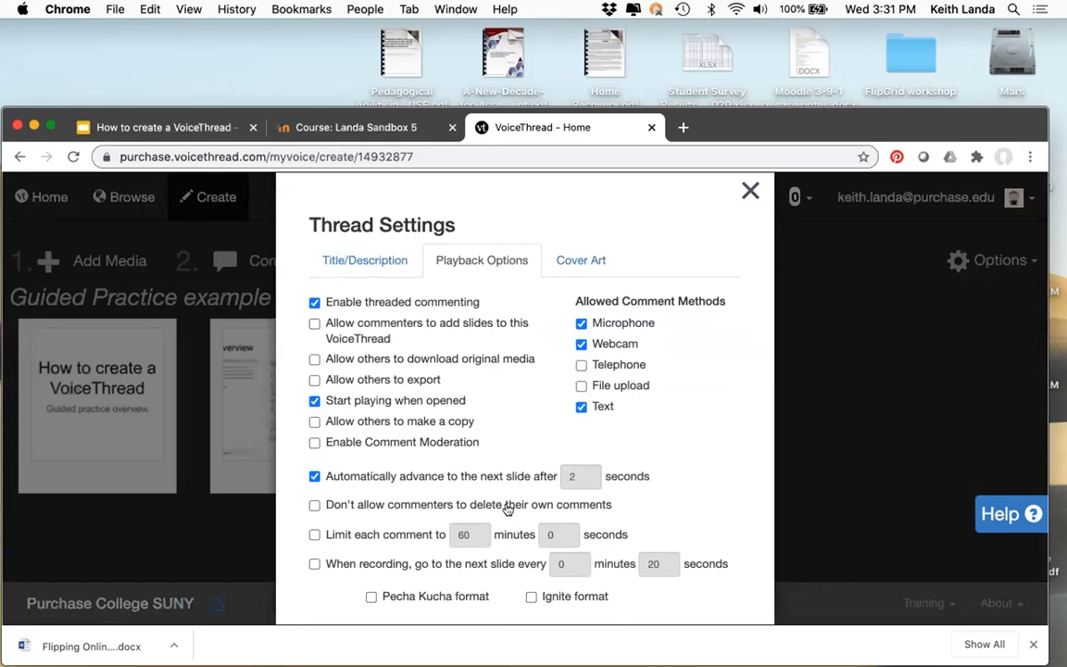
{"action": "left_click", "coordinate": [750, 189]}
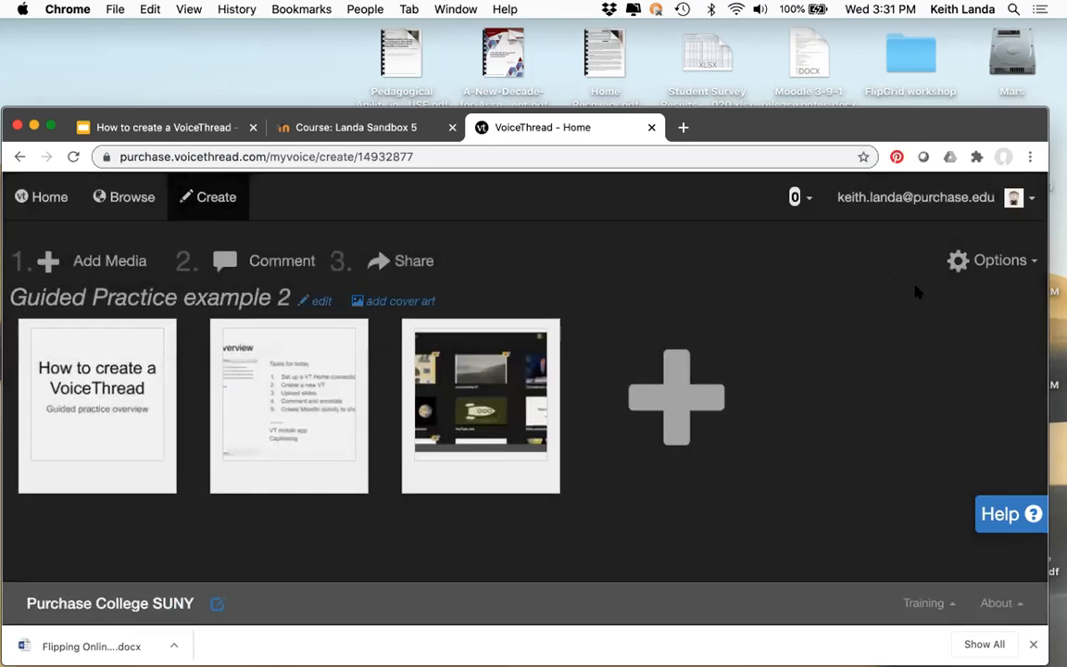
{"action": "left_click", "coordinate": [1002, 261]}
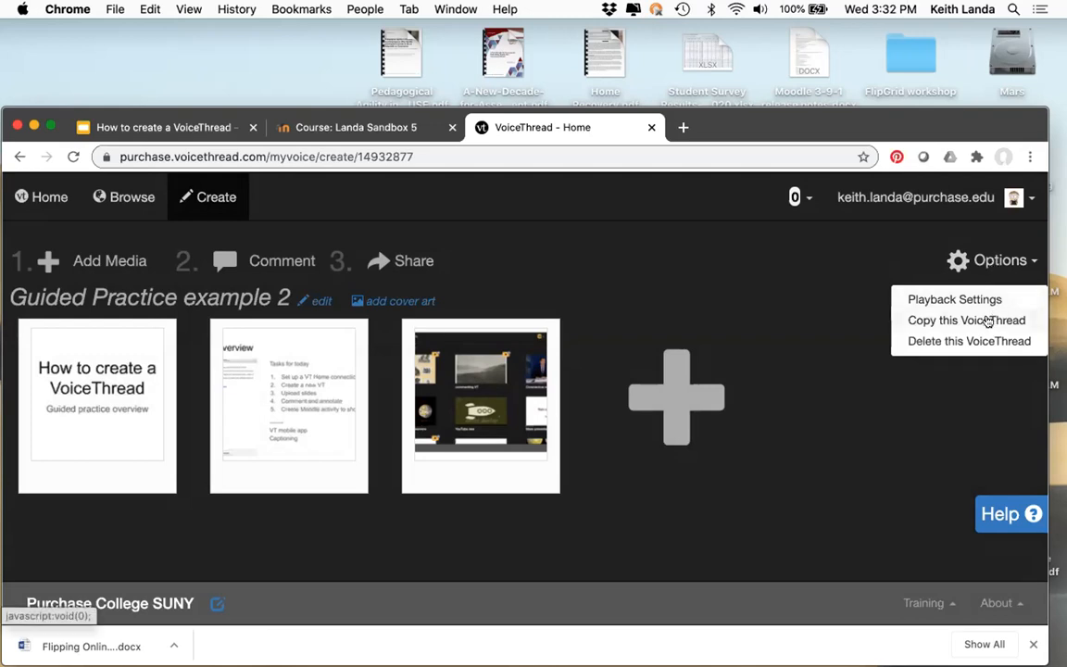
{"action": "left_click", "coordinate": [686, 290]}
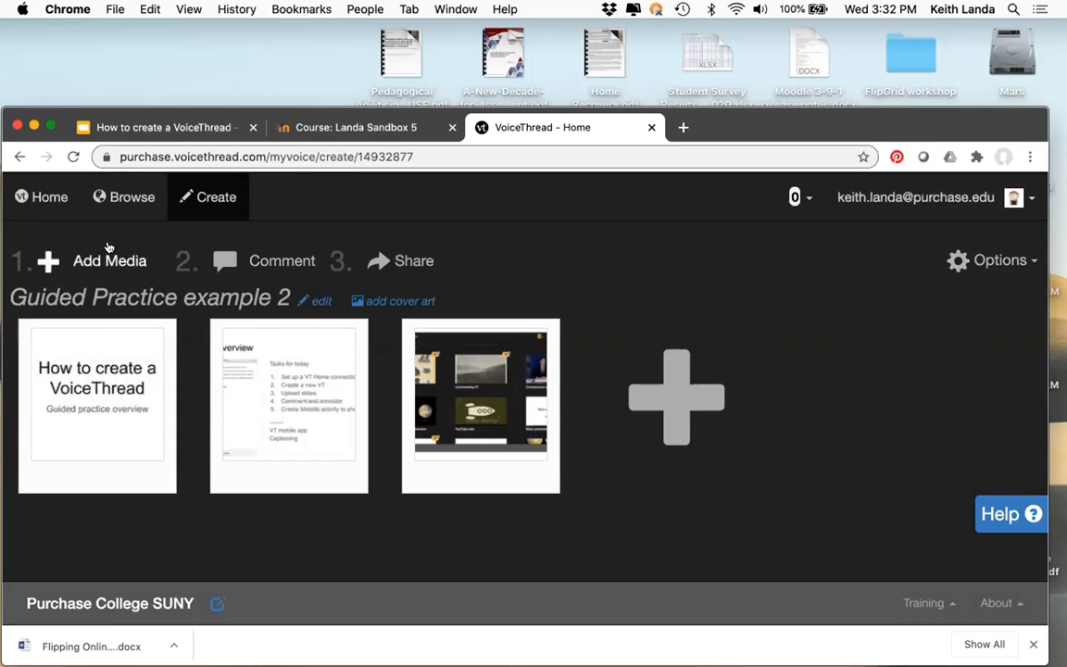
Reopen Guided Practice example 2 for editing from the home page and browse the New York Public Library media source
{"action": "left_click", "coordinate": [45, 197]}
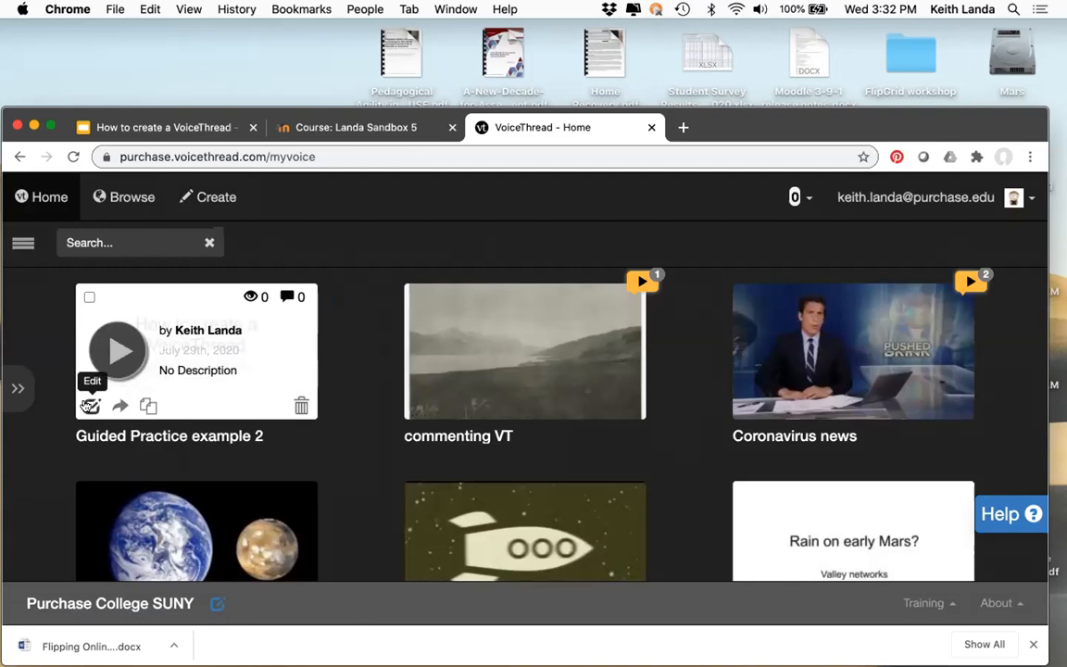
{"action": "left_click", "coordinate": [91, 408]}
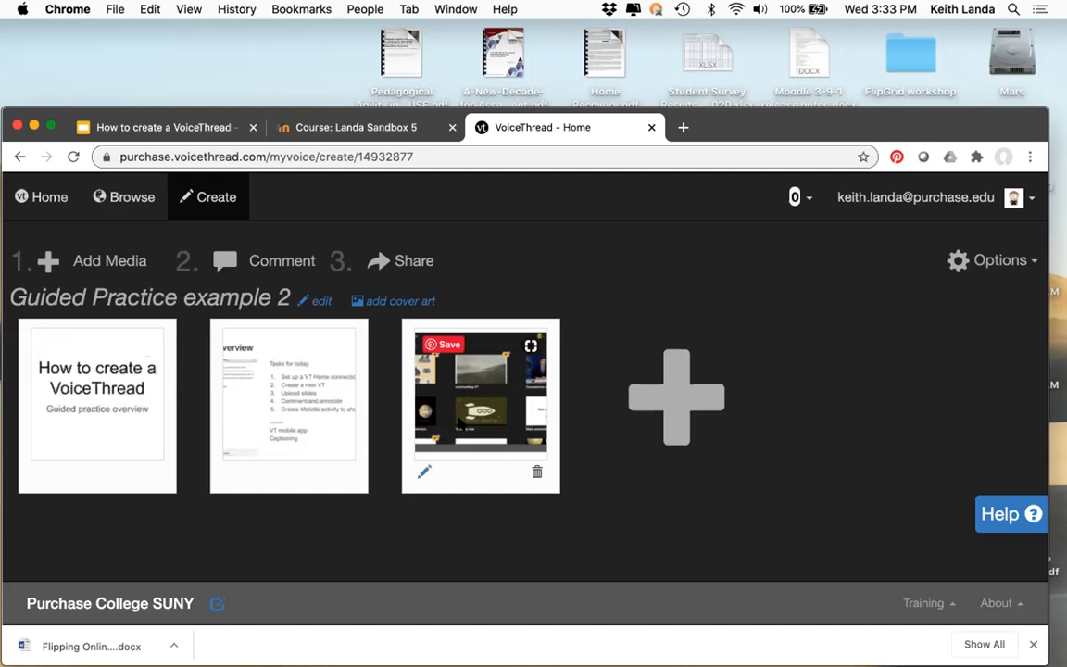
{"action": "left_click", "coordinate": [675, 405]}
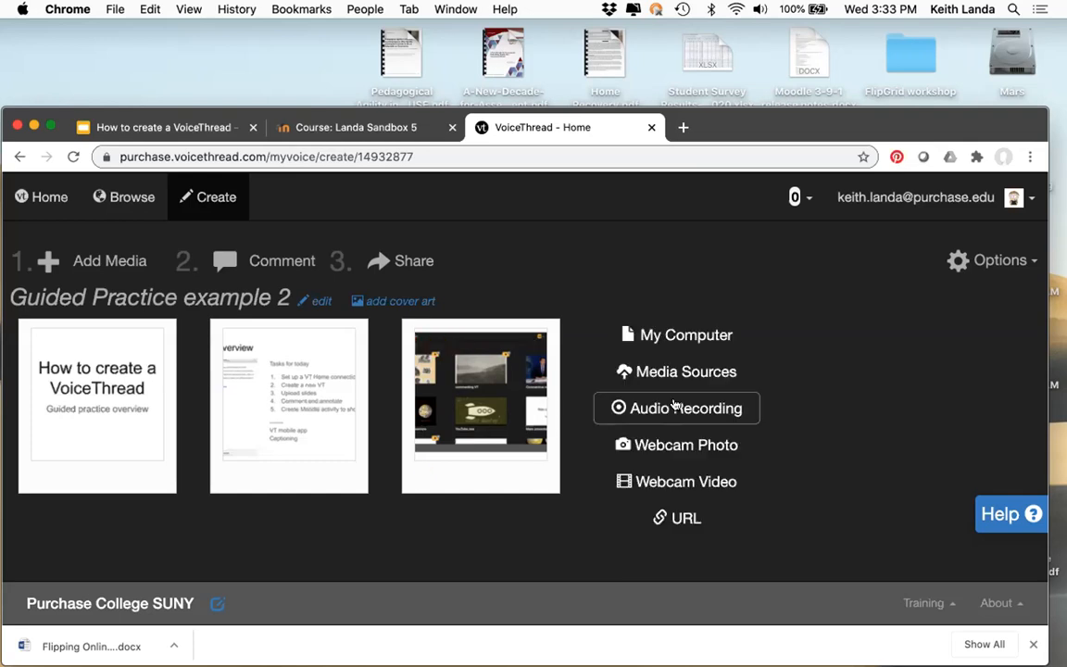
{"action": "left_click", "coordinate": [686, 371]}
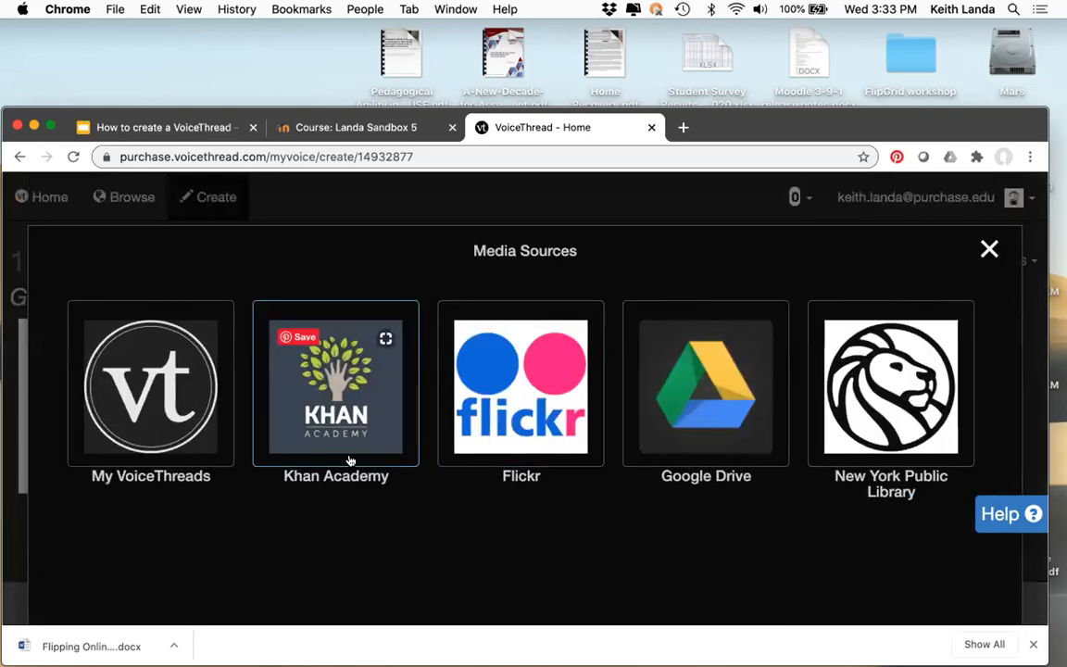
{"action": "left_click", "coordinate": [859, 390]}
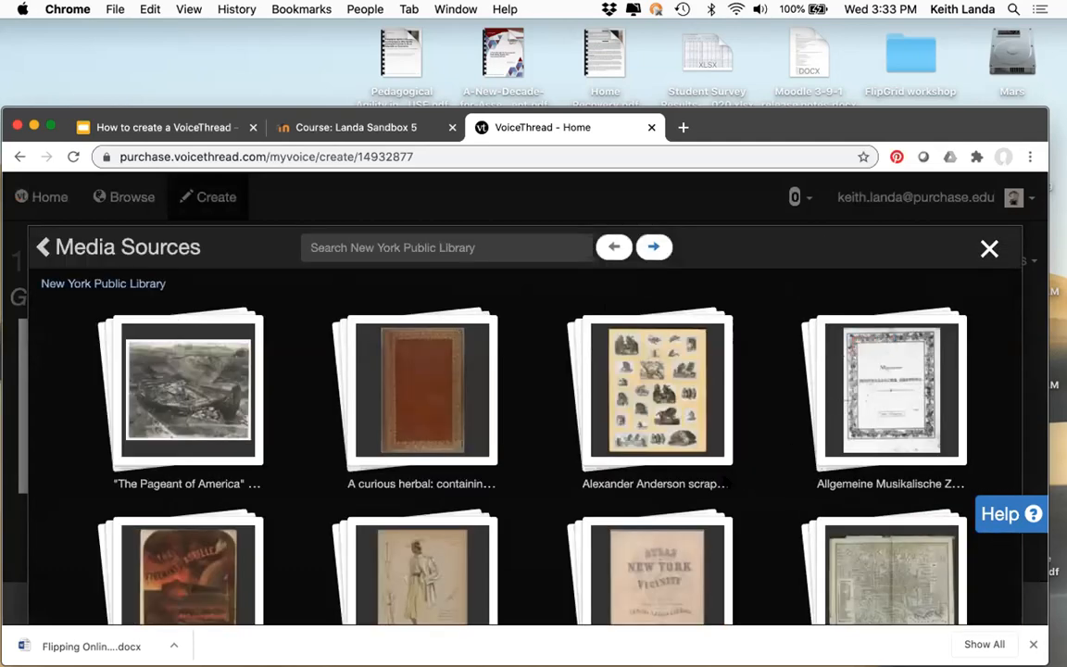
Import the Norse Ruins, View from Brat… and Ruin of the Jamestown Church images from "The Pageant of America" Collection
{"action": "left_click", "coordinate": [216, 400]}
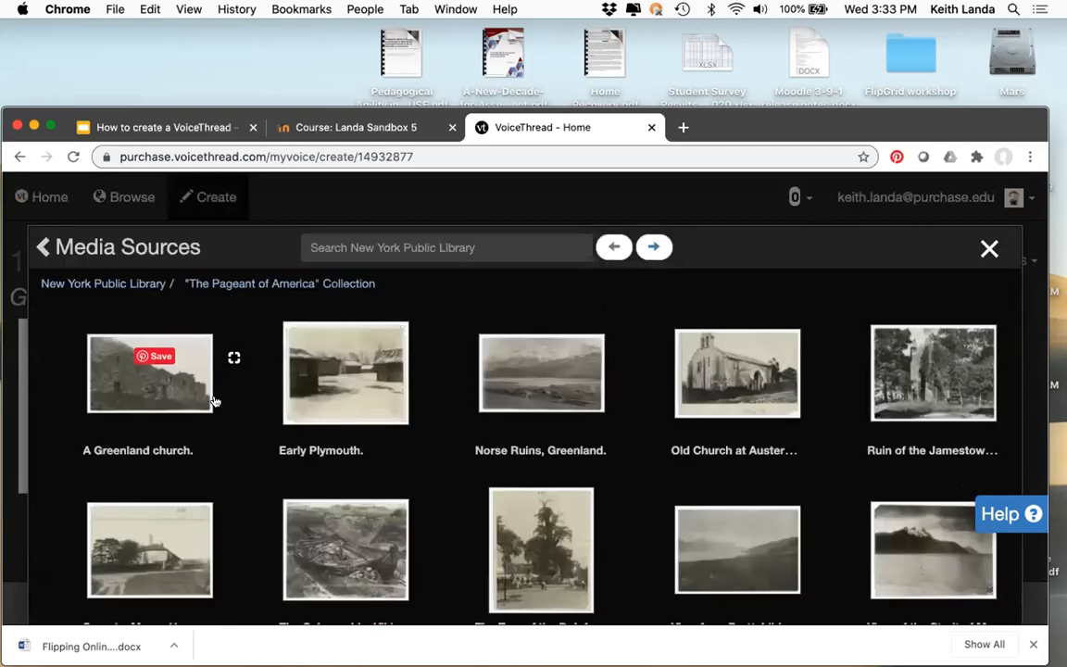
{"action": "left_click", "coordinate": [511, 380]}
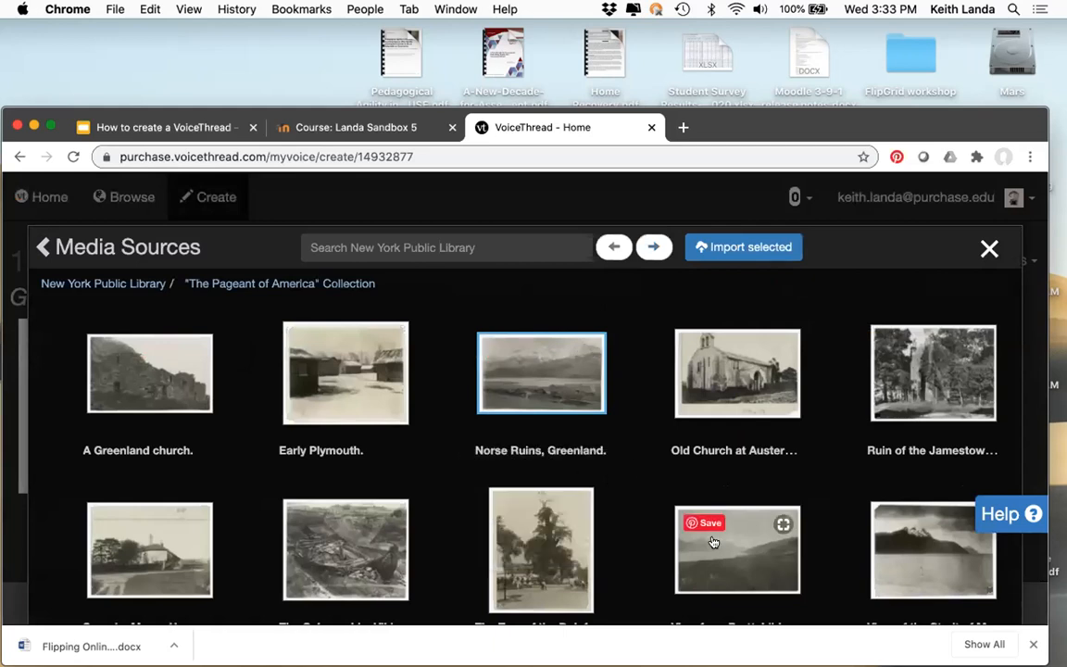
{"action": "left_click", "coordinate": [713, 541]}
{"action": "left_click", "coordinate": [886, 398]}
{"action": "left_click", "coordinate": [750, 251]}
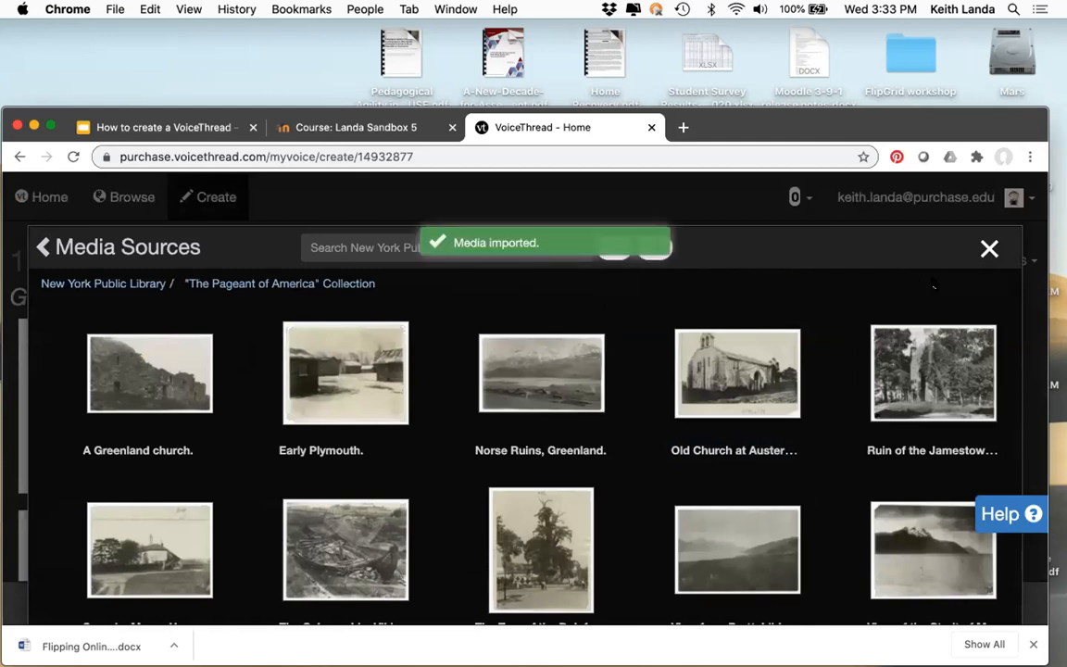
{"action": "left_click", "coordinate": [988, 248]}
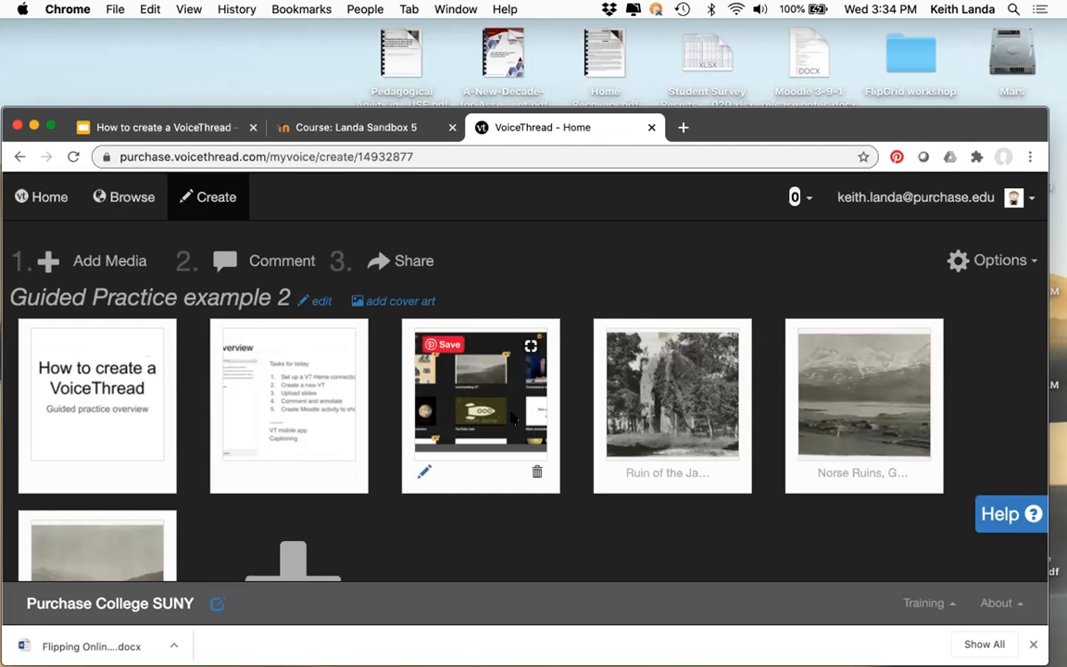
Move the third slide behind the Ruin of the Jamestown Church slide, and delete the View from Brat… slide
{"action": "left_click_drag", "start_coordinate": [499, 415], "coordinate": [693, 417]}
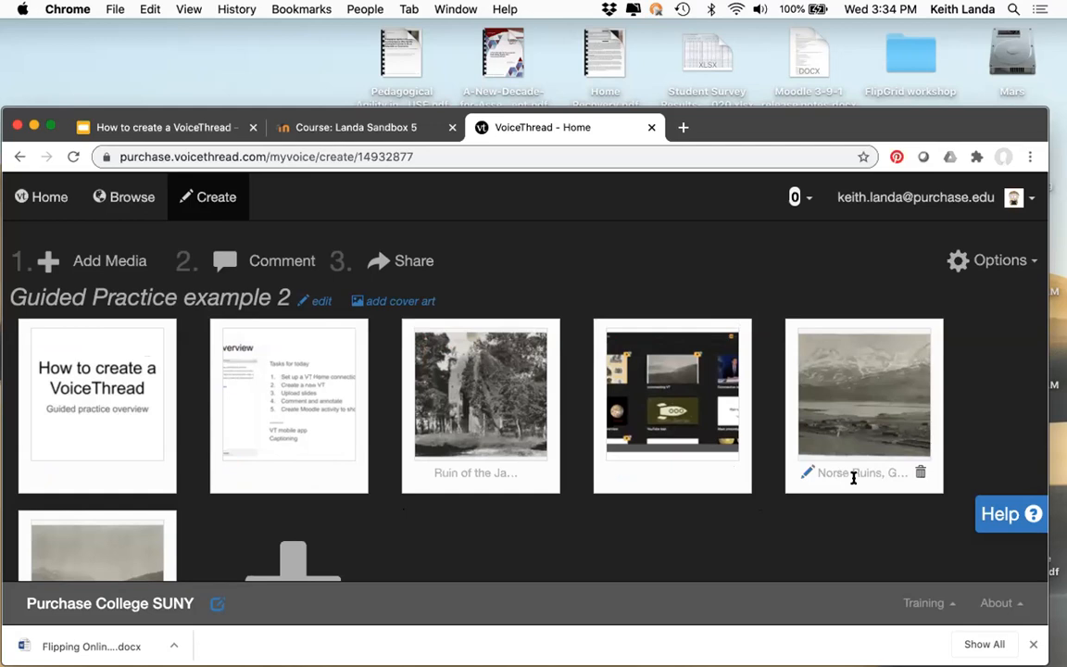
{"action": "scroll", "coordinate": [767, 509], "scroll_direction": "down", "scroll_amount": 3}
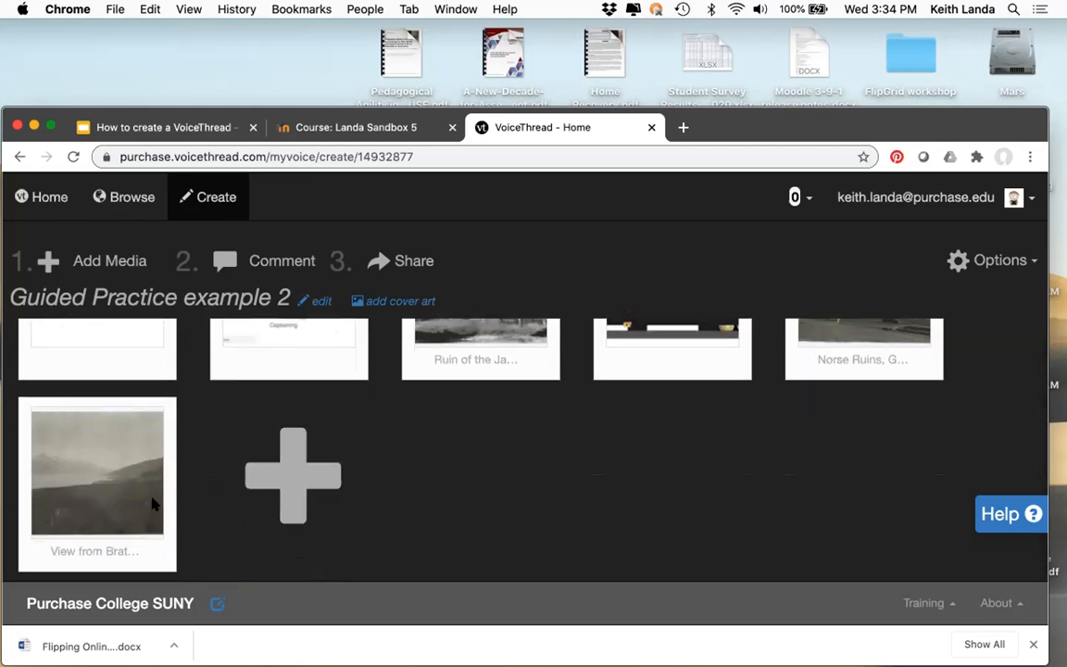
{"action": "mouse_move", "coordinate": [129, 501]}
{"action": "left_click", "coordinate": [154, 552]}
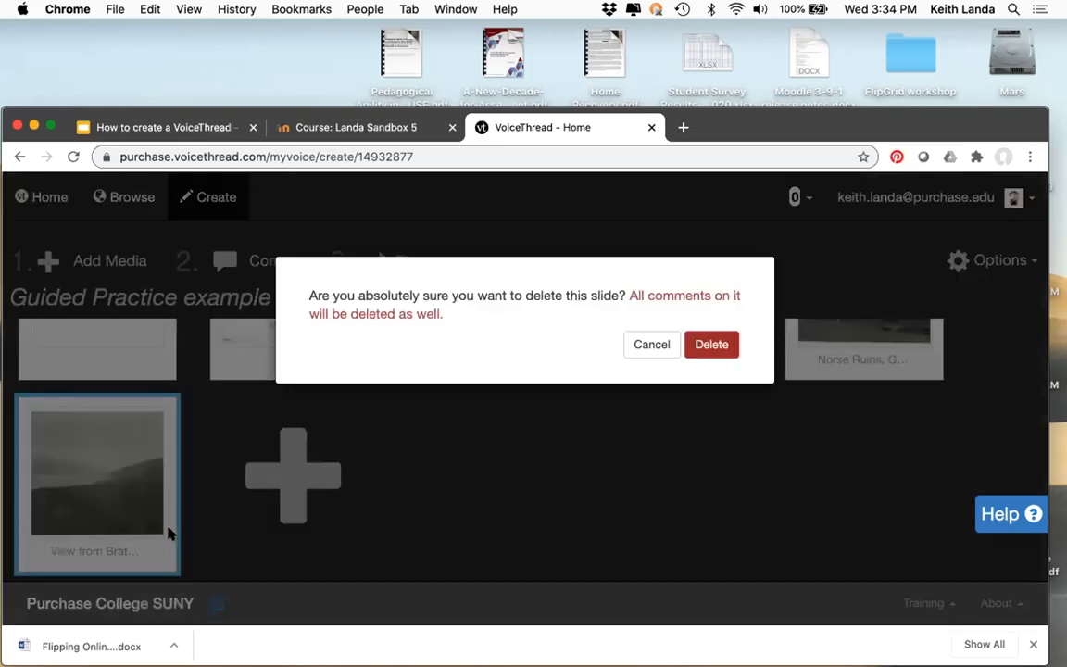
{"action": "left_click", "coordinate": [707, 347]}
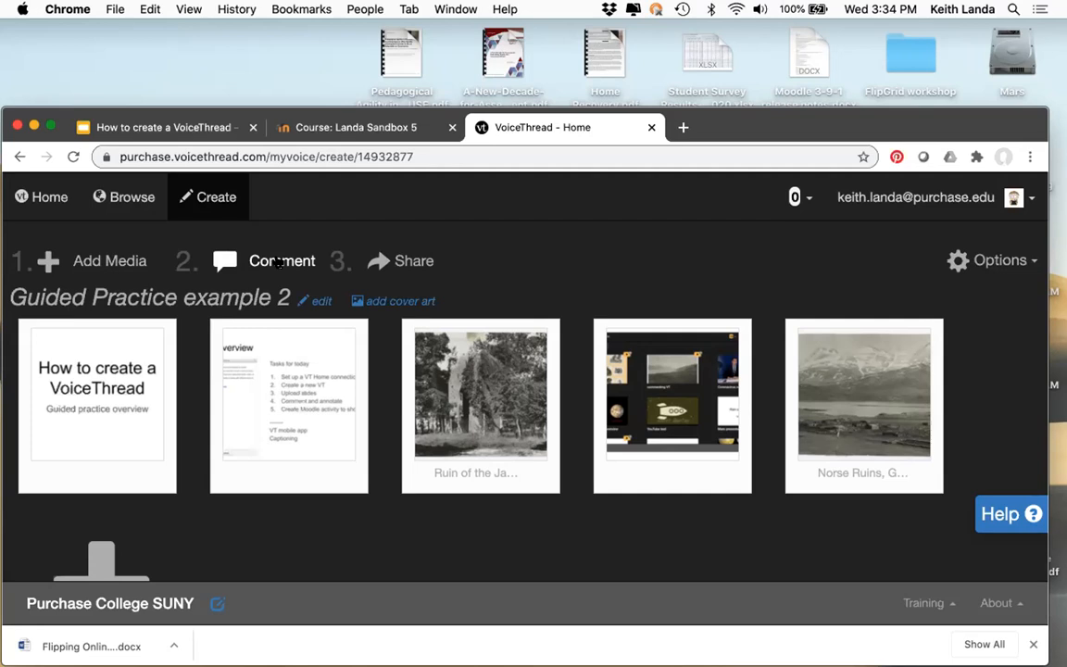
Select the first slide, open the VoiceThread for commenting, and return to the editing page
{"action": "mouse_move", "coordinate": [99, 440]}
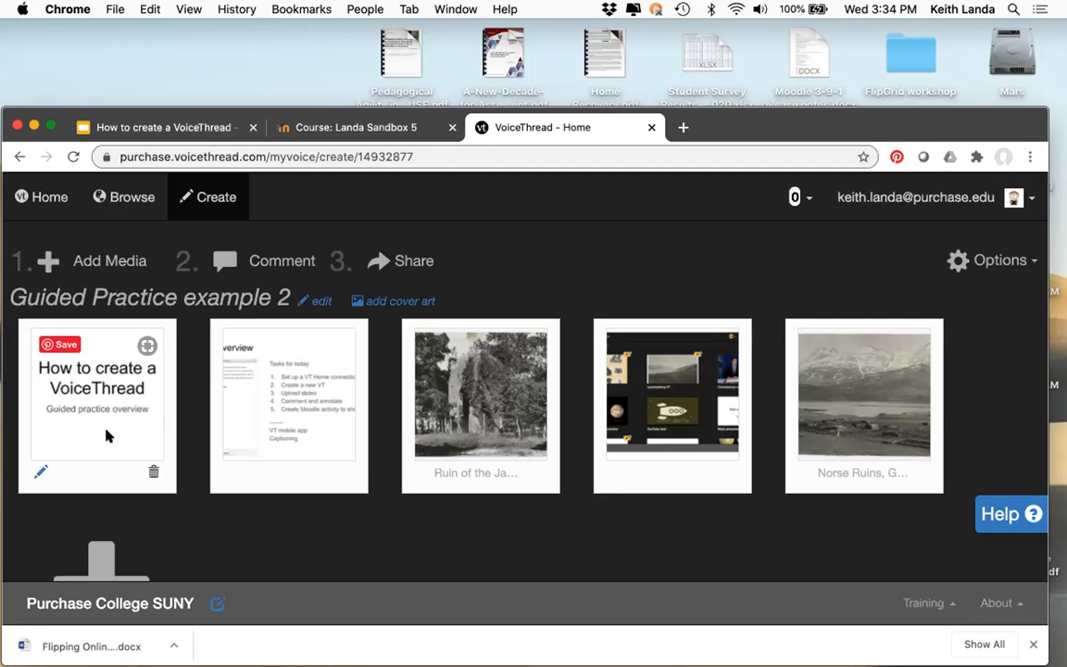
{"action": "left_click", "coordinate": [107, 436]}
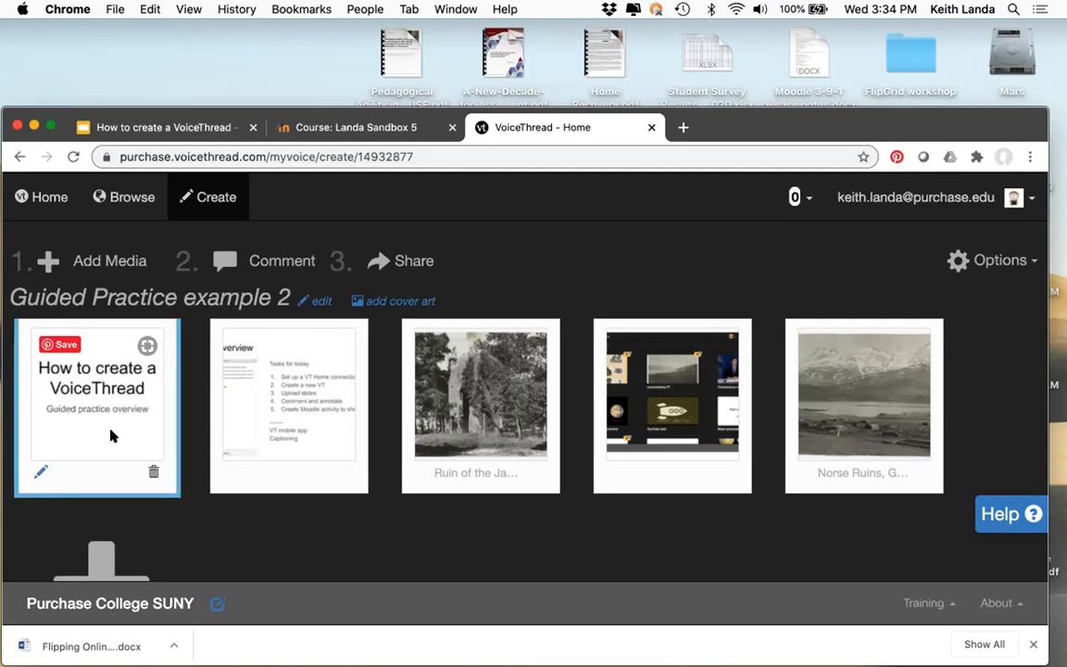
{"action": "left_click", "coordinate": [262, 258]}
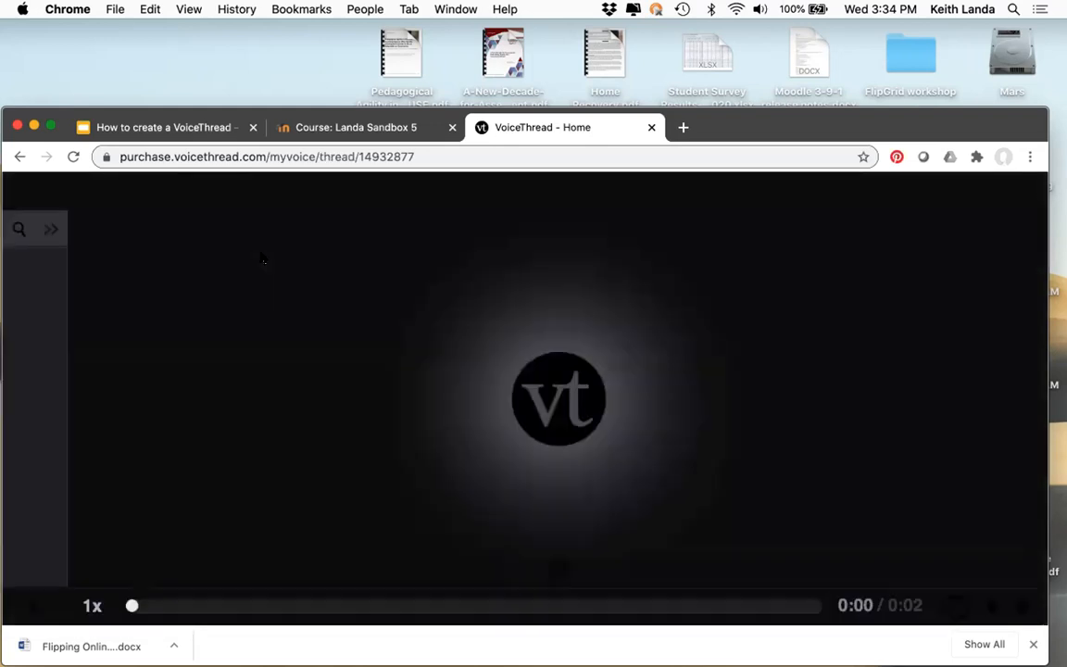
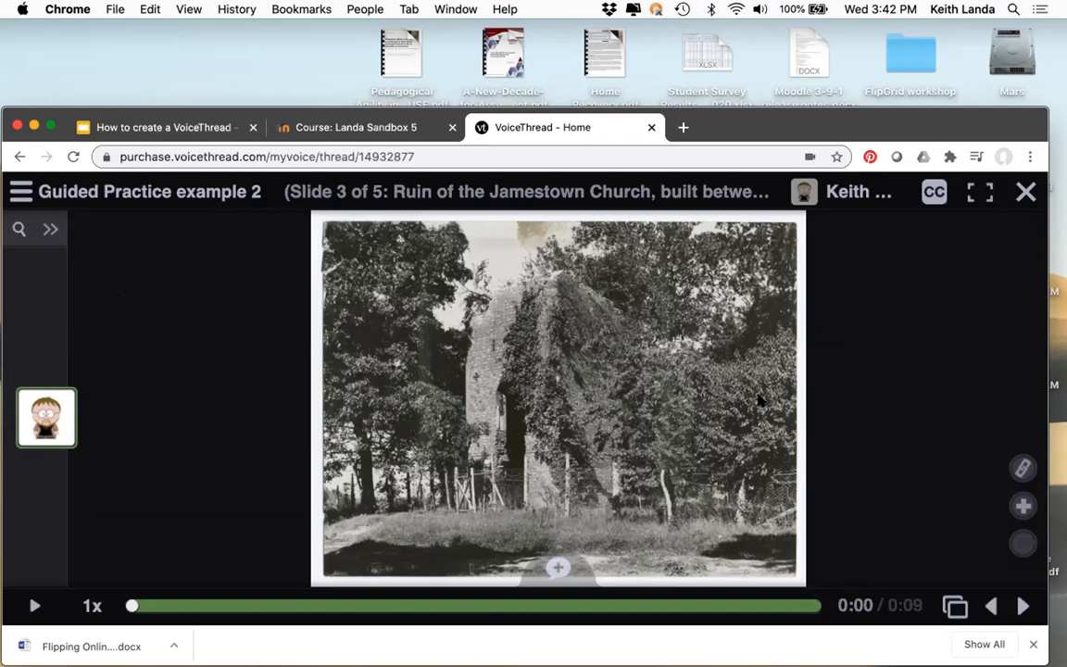
{"action": "left_click", "coordinate": [1025, 191]}
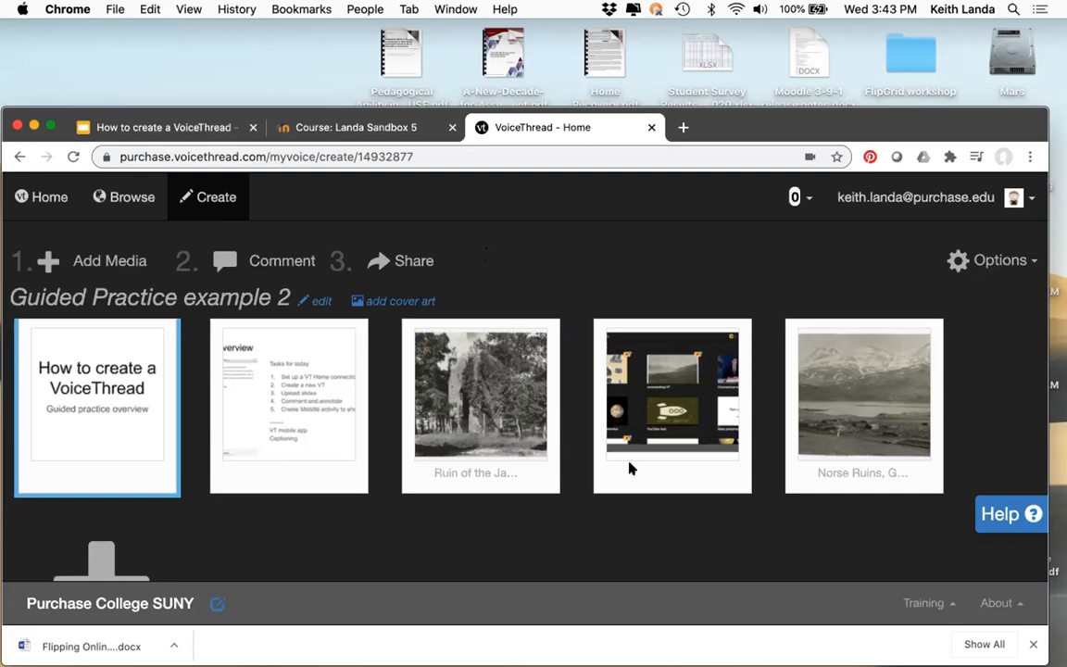
Review the comment options on slide 1, including uploading a media file from Downloads, and return to the editing page without uploading anything
{"action": "left_click", "coordinate": [264, 256]}
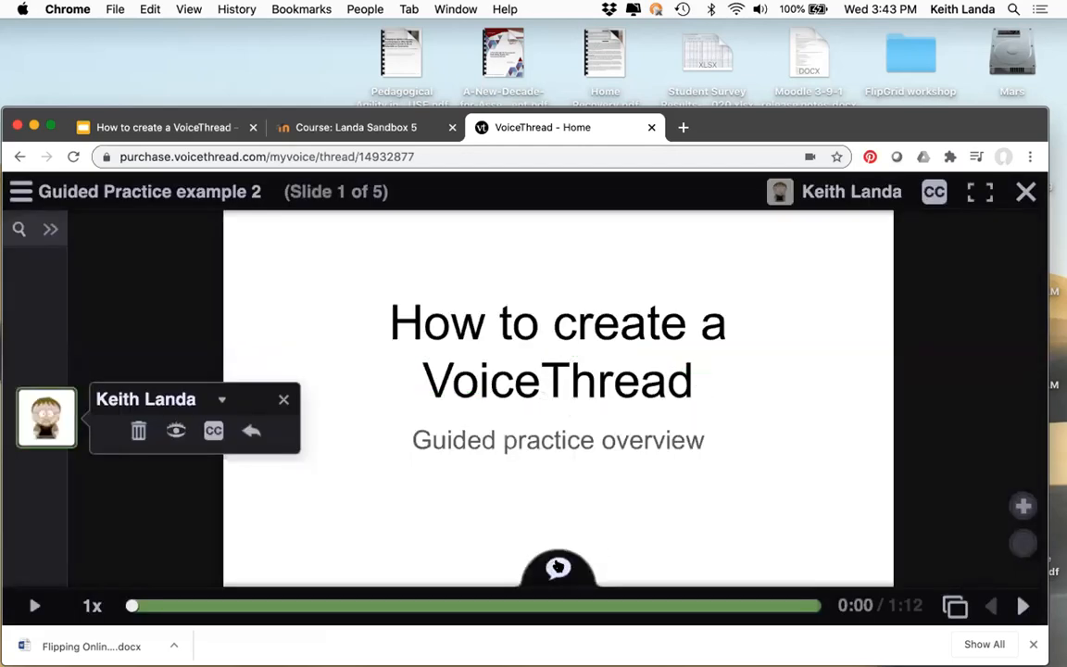
{"action": "left_click", "coordinate": [558, 567]}
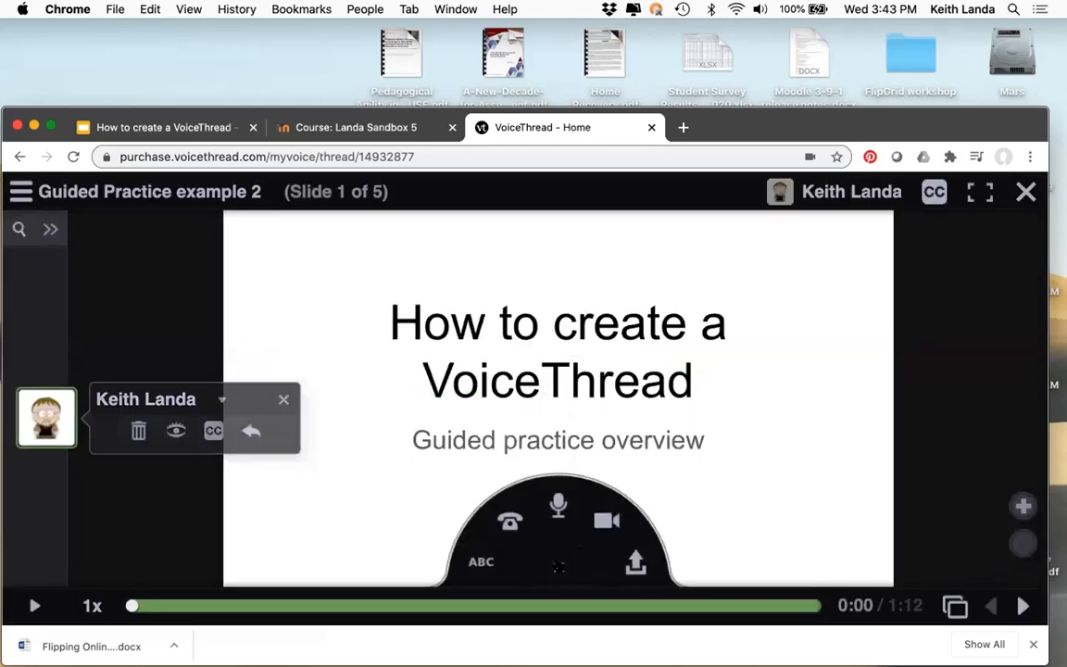
{"action": "left_click", "coordinate": [635, 562]}
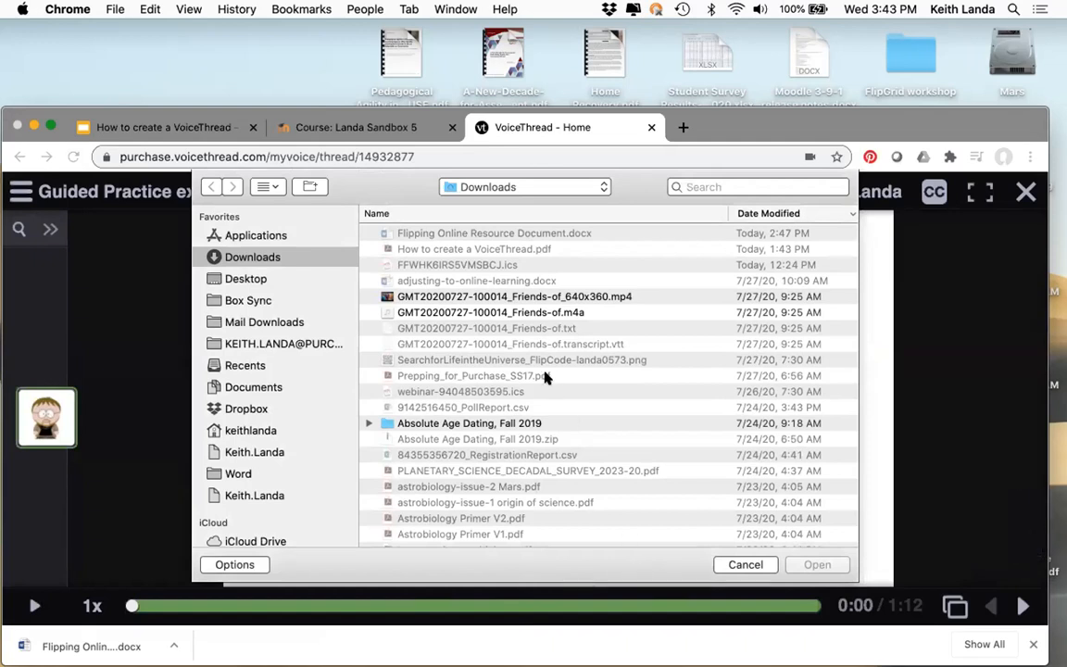
{"action": "left_click", "coordinate": [557, 316]}
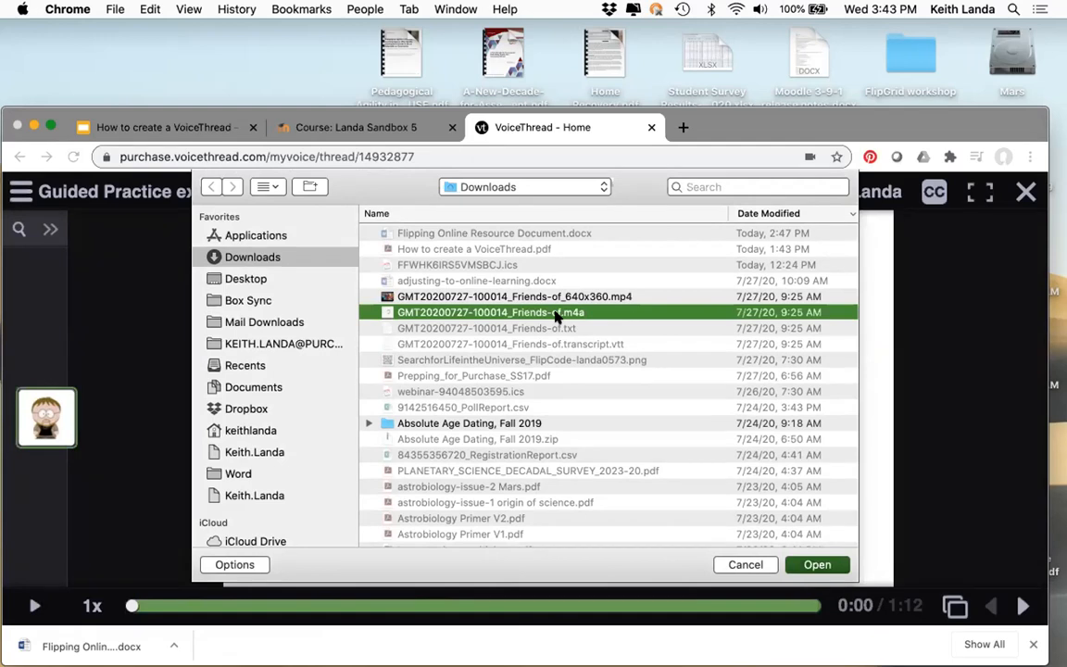
{"action": "left_click", "coordinate": [746, 565]}
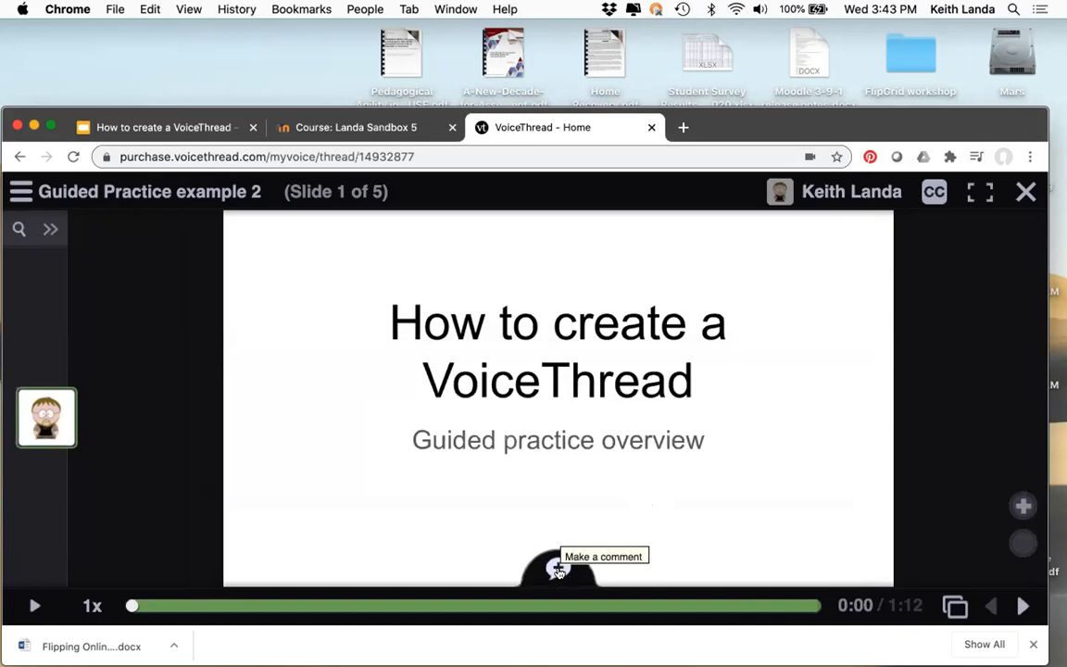
{"action": "left_click", "coordinate": [558, 572]}
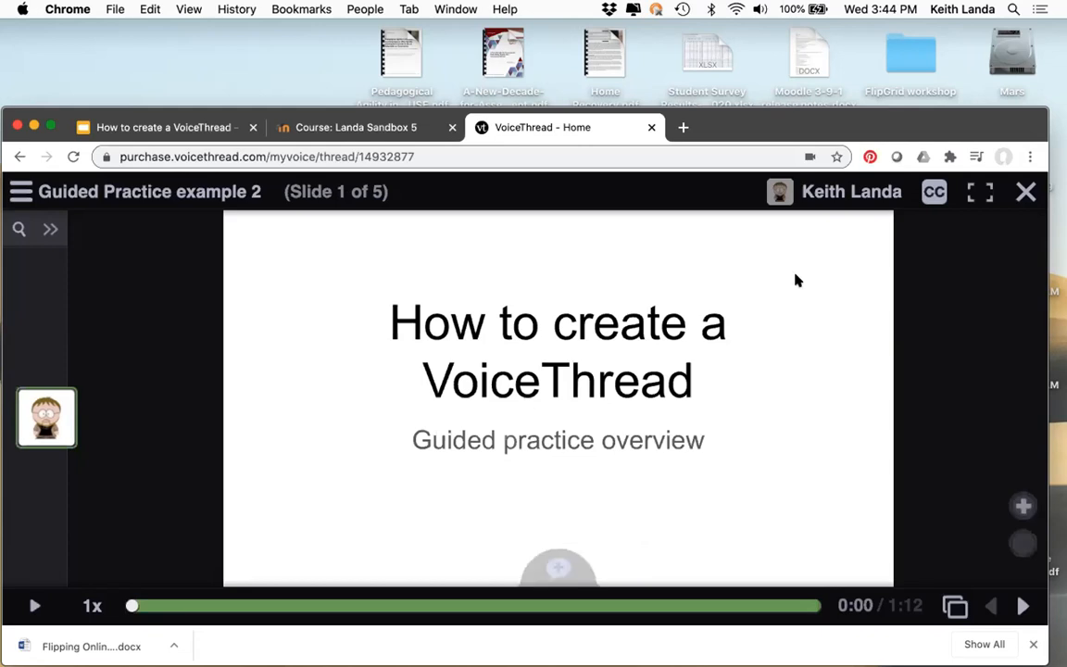
{"action": "left_click", "coordinate": [1024, 190]}
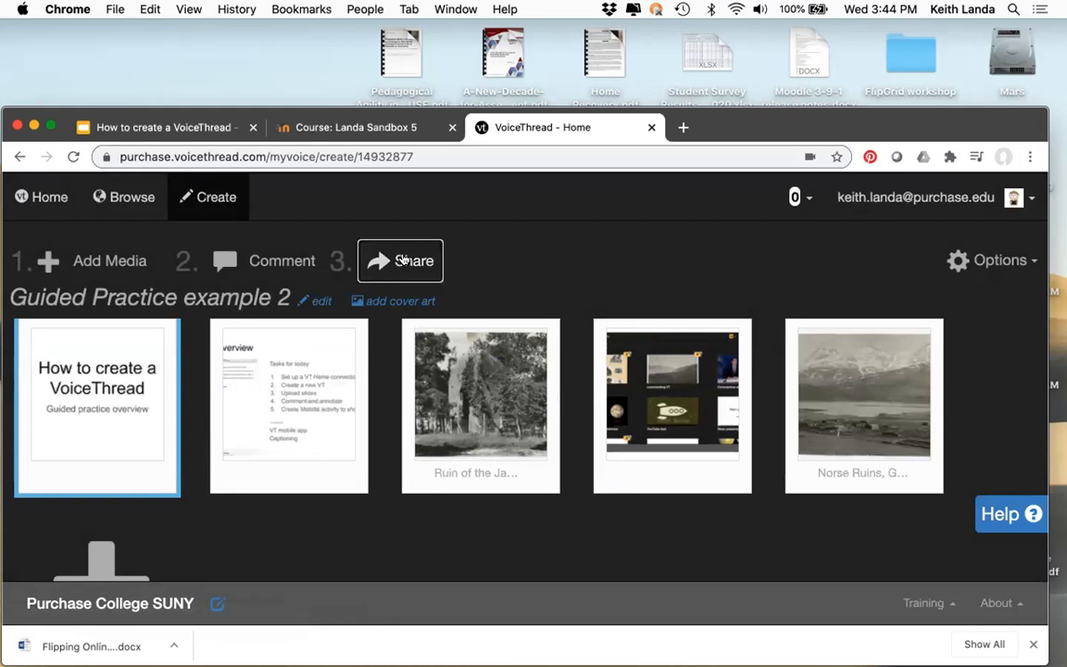
Review the VoiceThread's access and publishing options and its basic link and embed sharing settings, without changing anything
{"action": "left_click", "coordinate": [404, 260]}
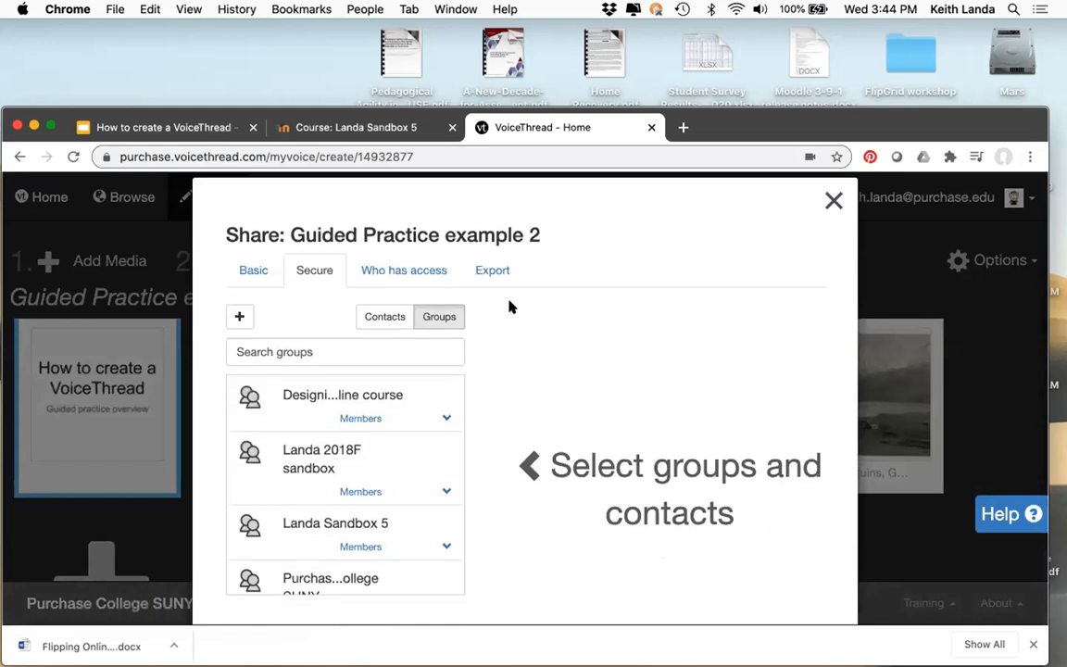
{"action": "left_click", "coordinate": [418, 269]}
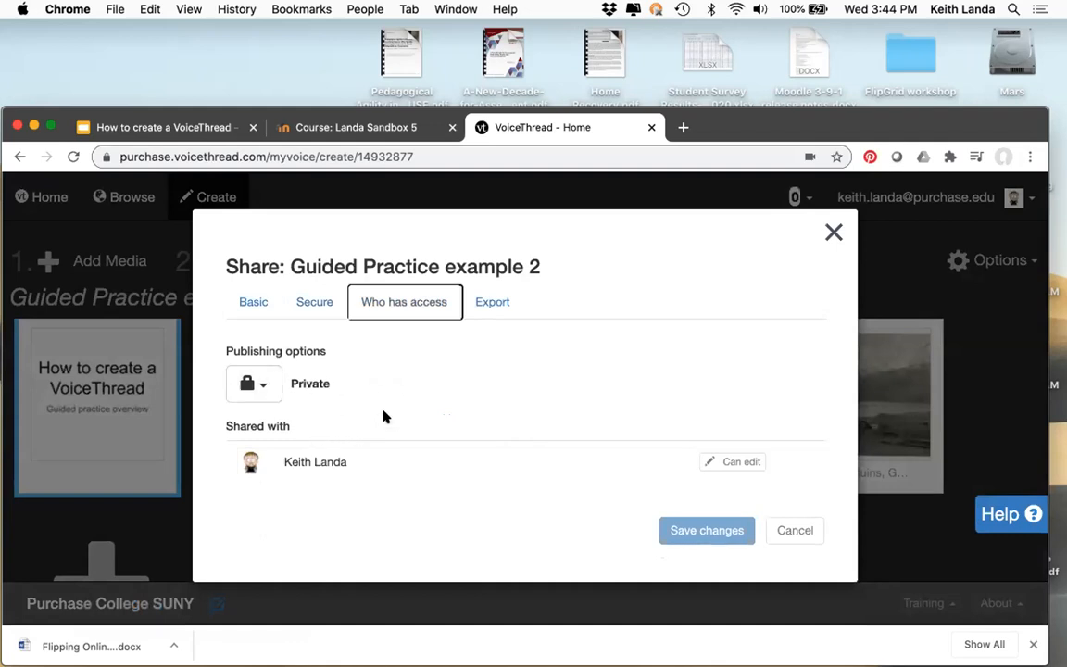
{"action": "left_click", "coordinate": [261, 392]}
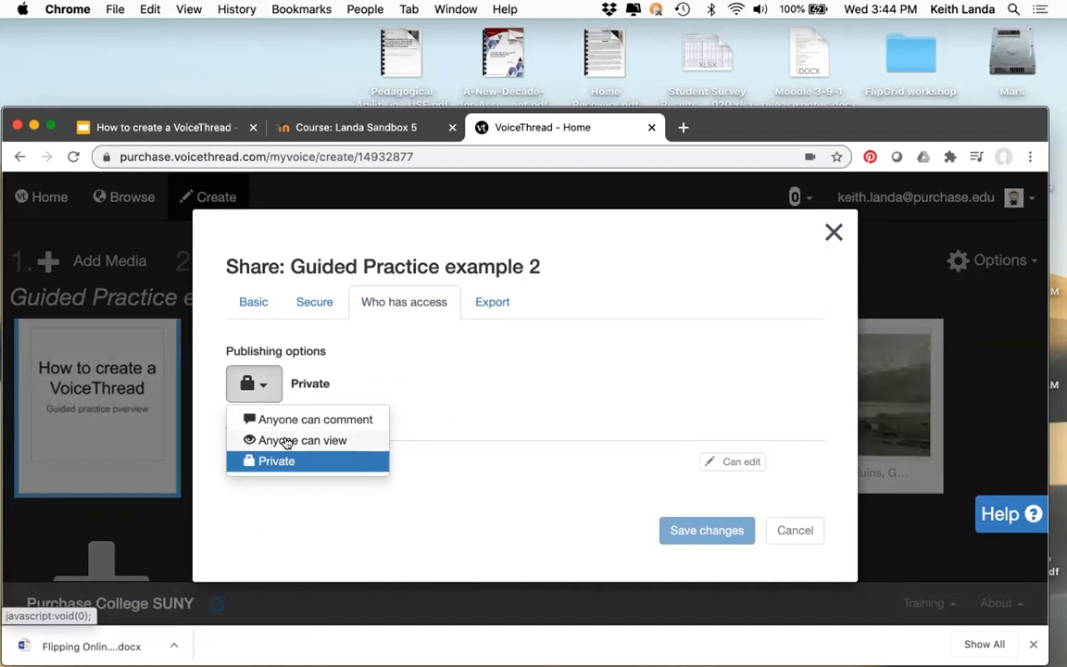
{"action": "left_click", "coordinate": [380, 383]}
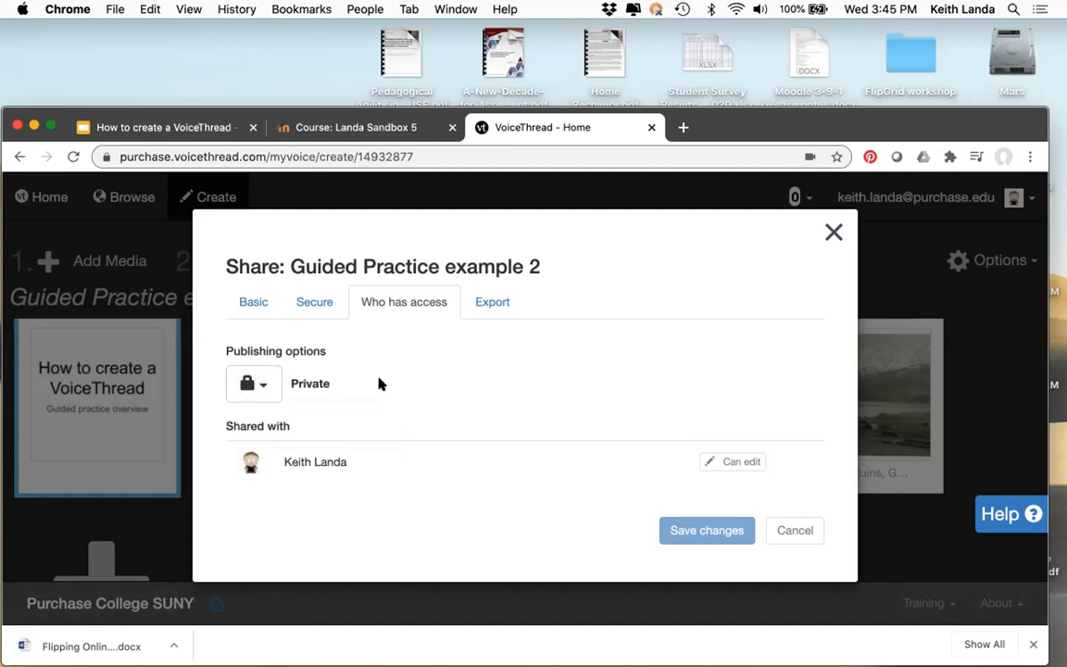
{"action": "left_click", "coordinate": [250, 302]}
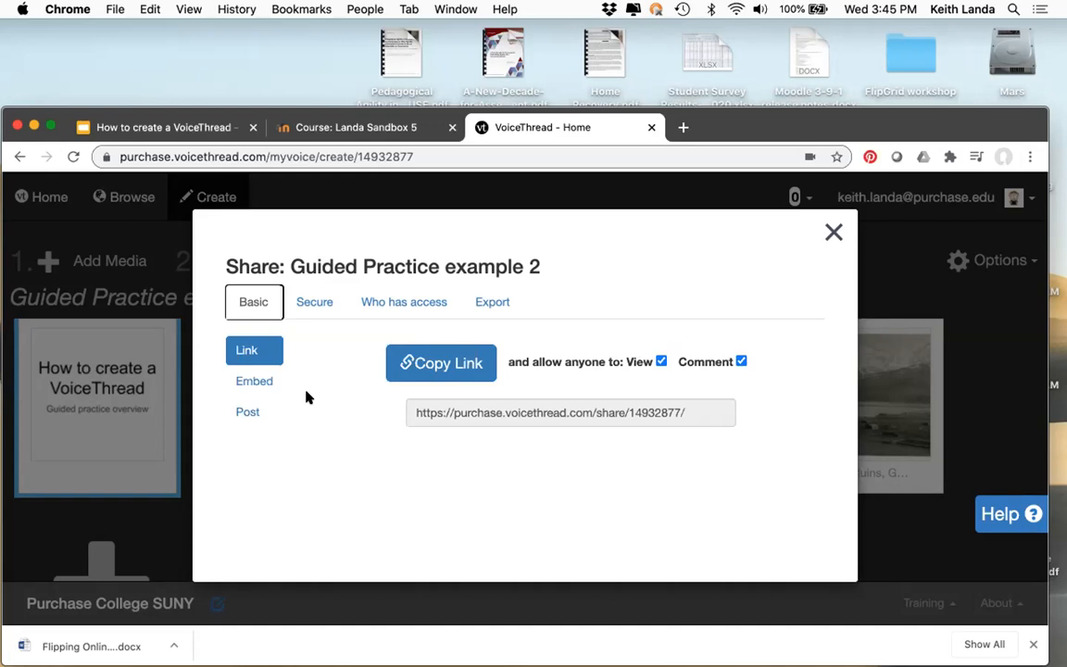
{"action": "left_click", "coordinate": [259, 384]}
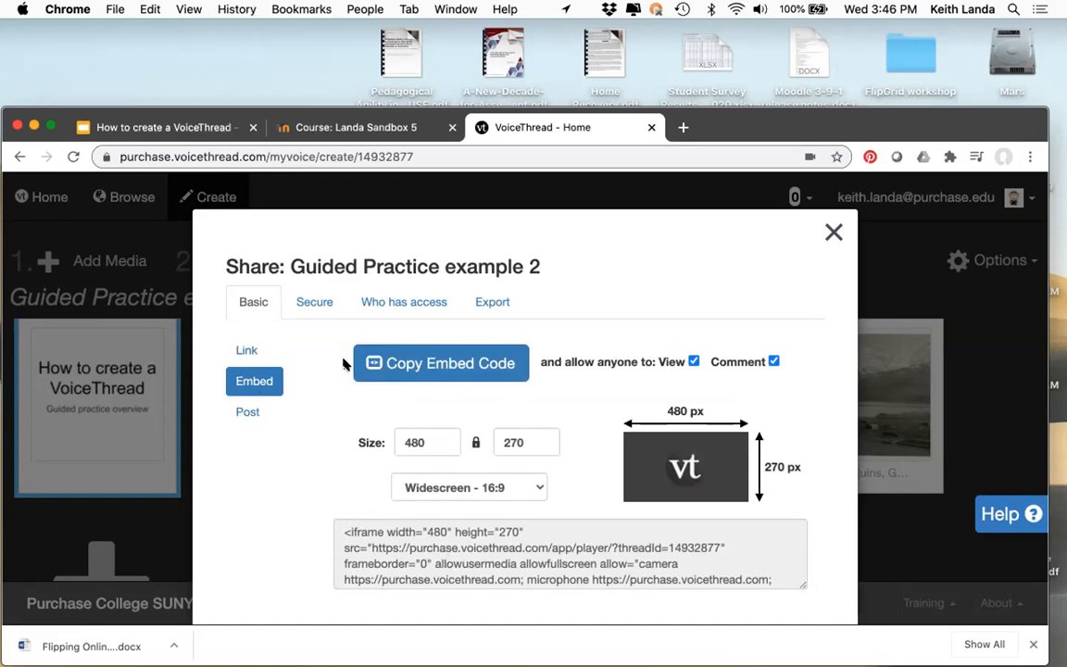
Look through the list of groups available for sharing the VoiceThread securely
{"action": "left_click", "coordinate": [313, 303]}
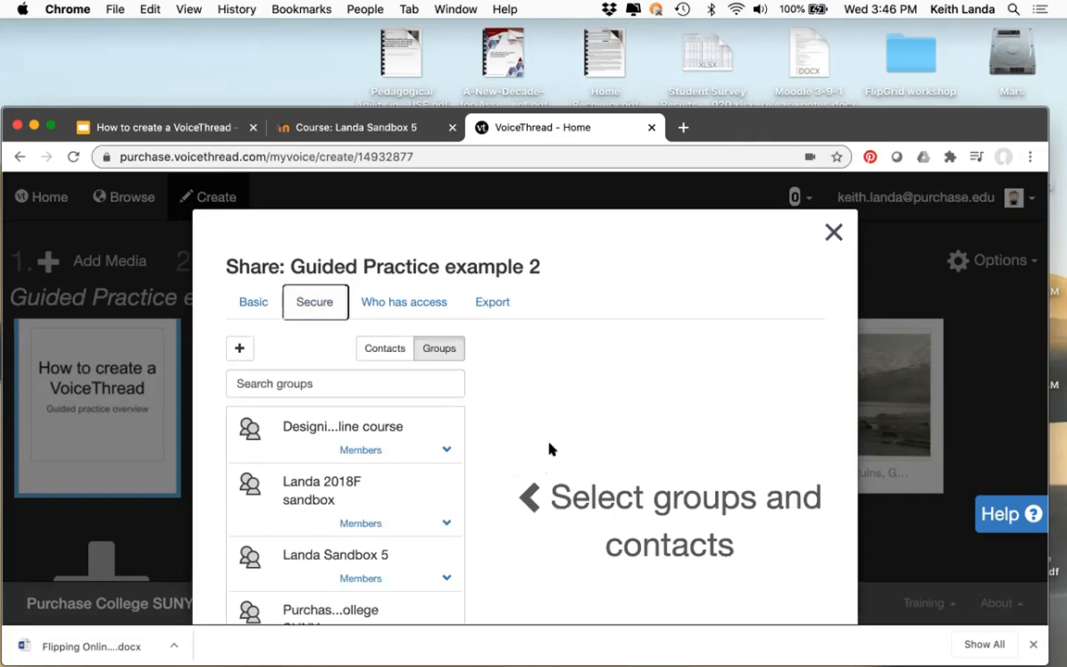
{"action": "scroll", "coordinate": [458, 441], "scroll_direction": "down", "scroll_amount": 2}
{"action": "scroll", "coordinate": [431, 488], "scroll_direction": "down", "scroll_amount": 10}
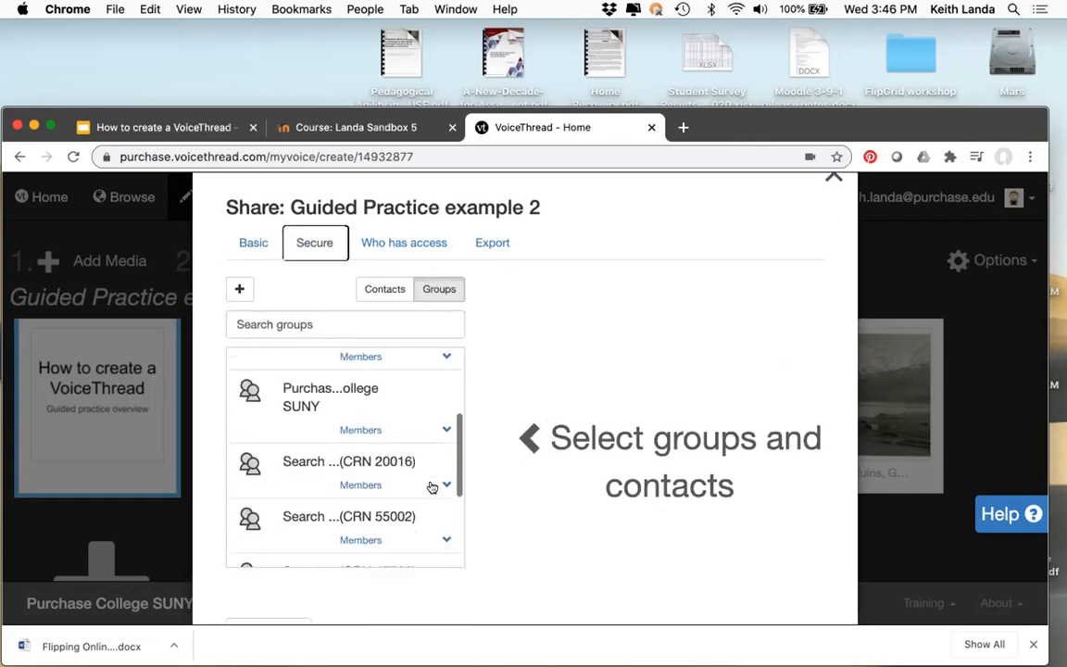
{"action": "scroll", "coordinate": [431, 487], "scroll_direction": "up", "scroll_amount": 5}
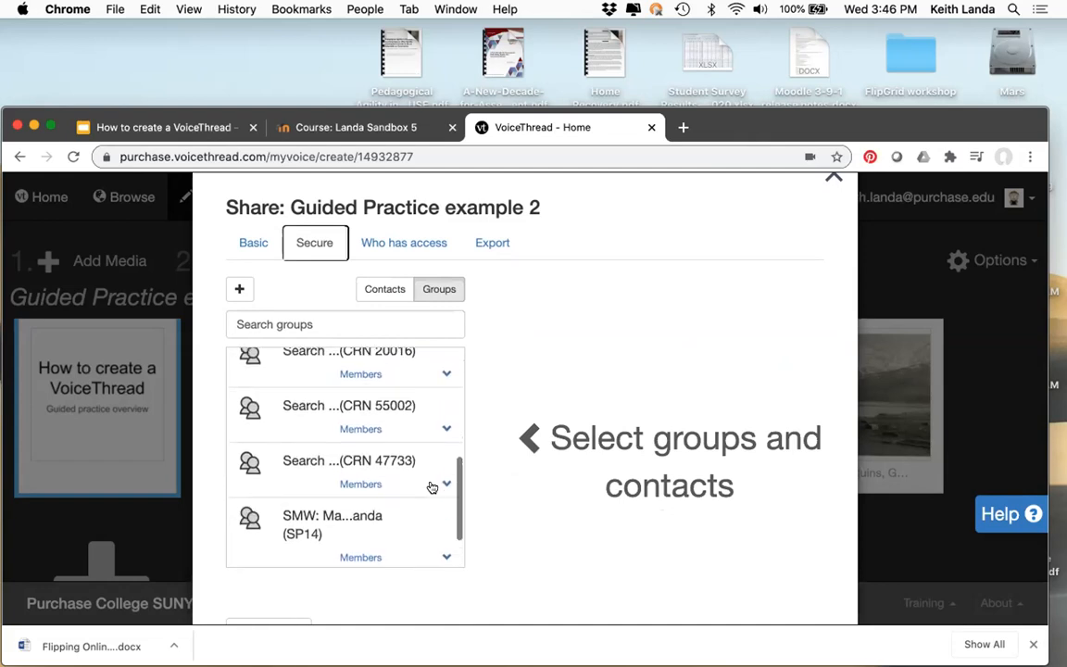
{"action": "scroll", "coordinate": [431, 488], "scroll_direction": "up", "scroll_amount": 3}
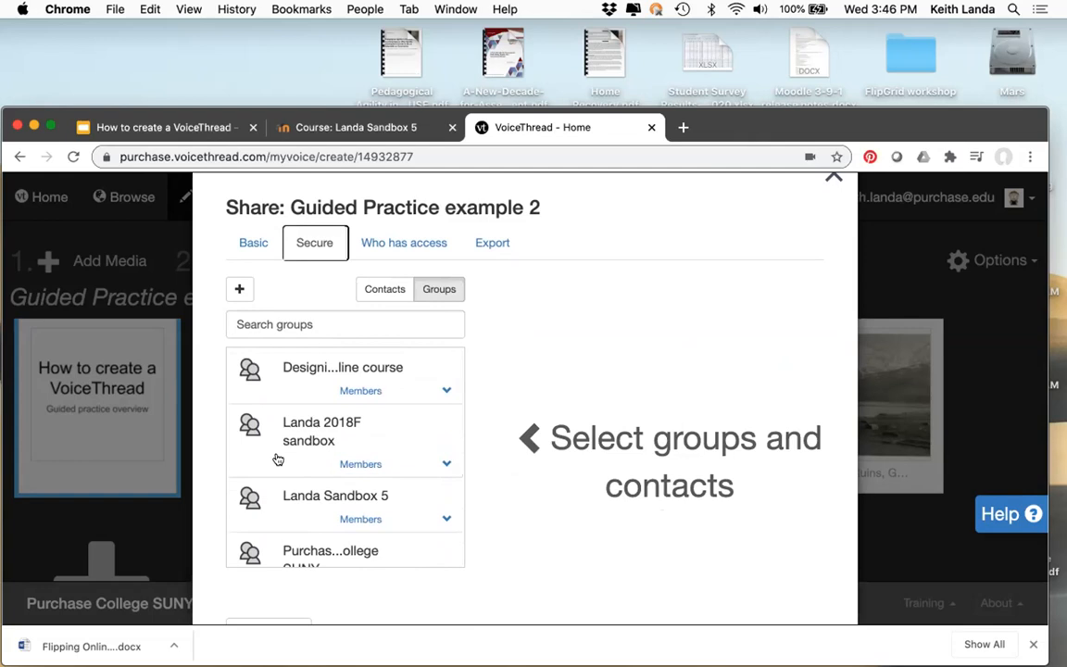
Review the member list of the Sandbox 5 group, then close the sharing settings without sharing the VoiceThread
{"action": "scroll", "coordinate": [278, 460], "scroll_direction": "up", "scroll_amount": 1}
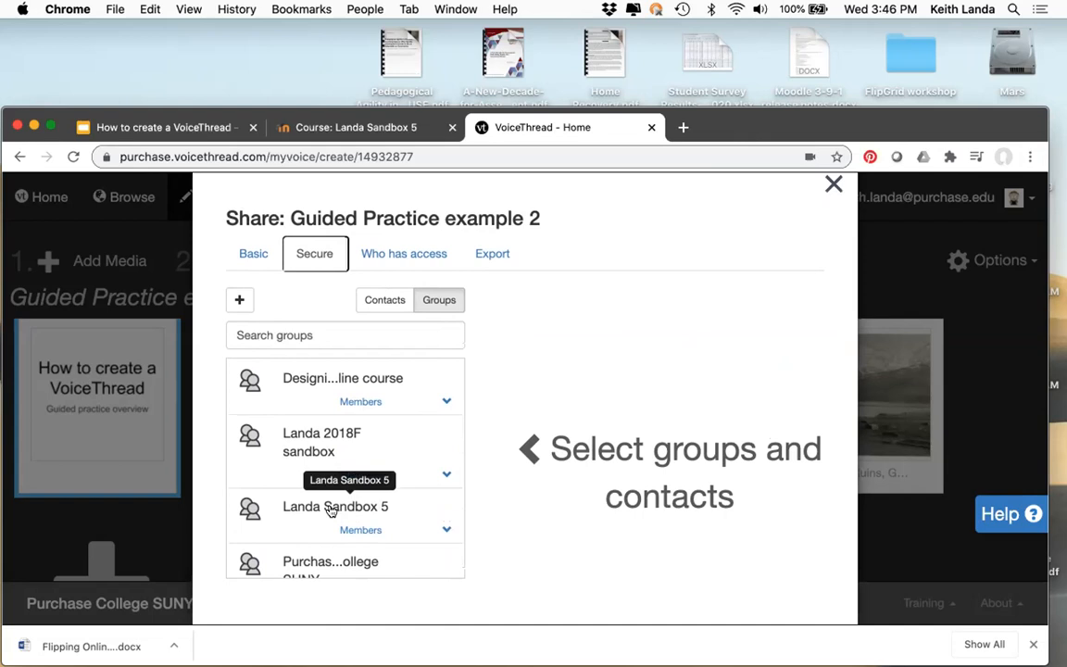
{"action": "left_click", "coordinate": [445, 530]}
{"action": "scroll", "coordinate": [433, 524], "scroll_direction": "down", "scroll_amount": 5}
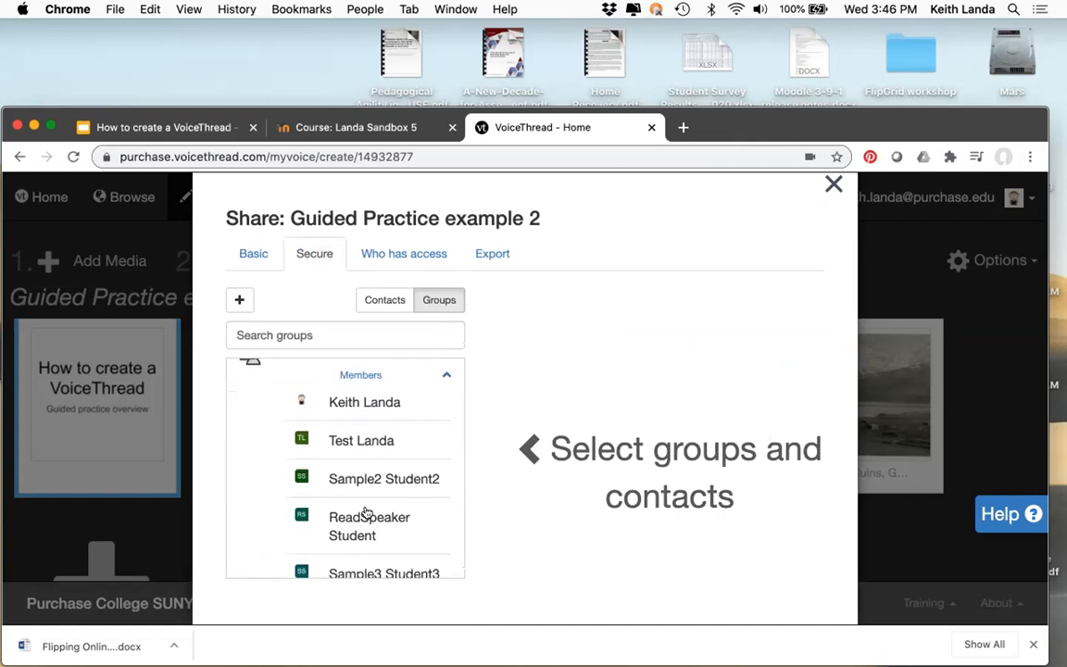
{"action": "scroll", "coordinate": [368, 539], "scroll_direction": "down", "scroll_amount": 1}
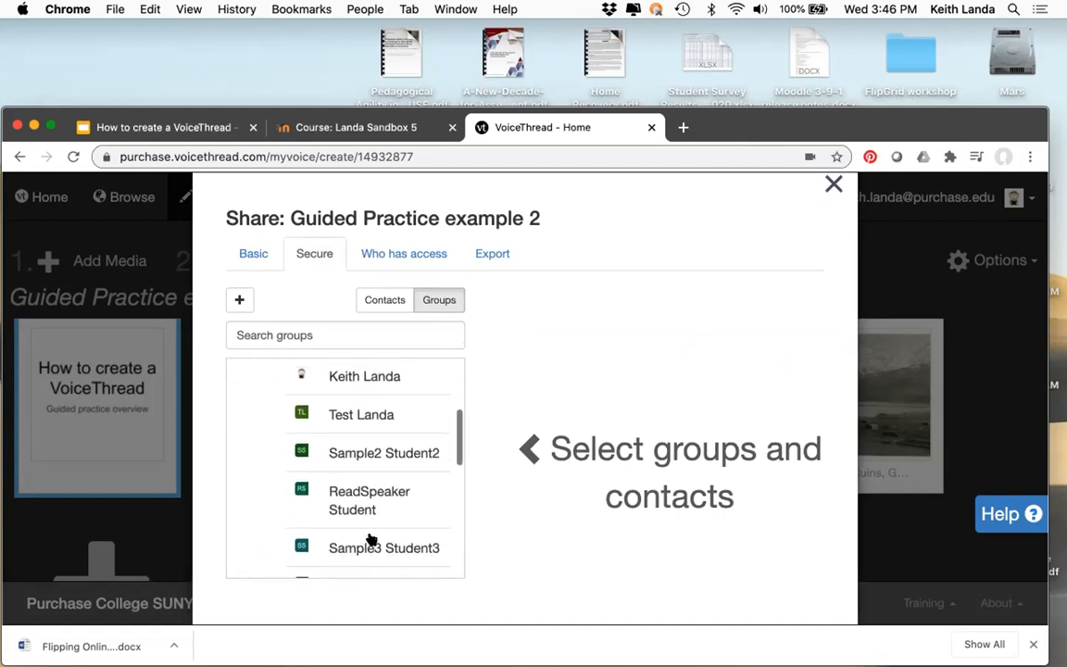
{"action": "scroll", "coordinate": [369, 539], "scroll_direction": "up", "scroll_amount": 3}
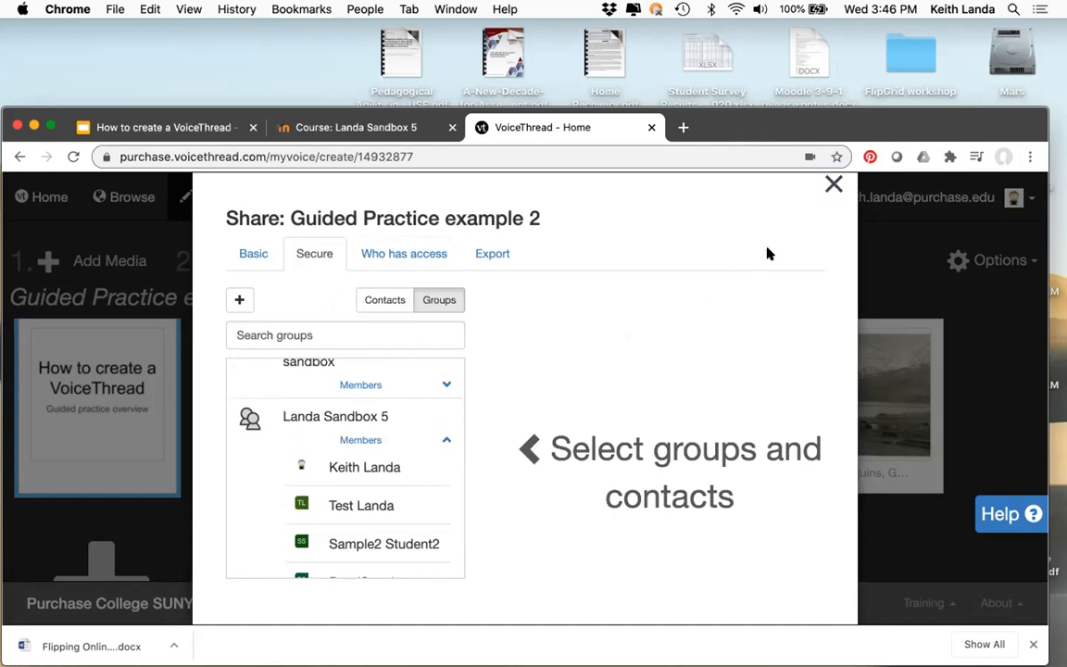
{"action": "left_click", "coordinate": [832, 185]}
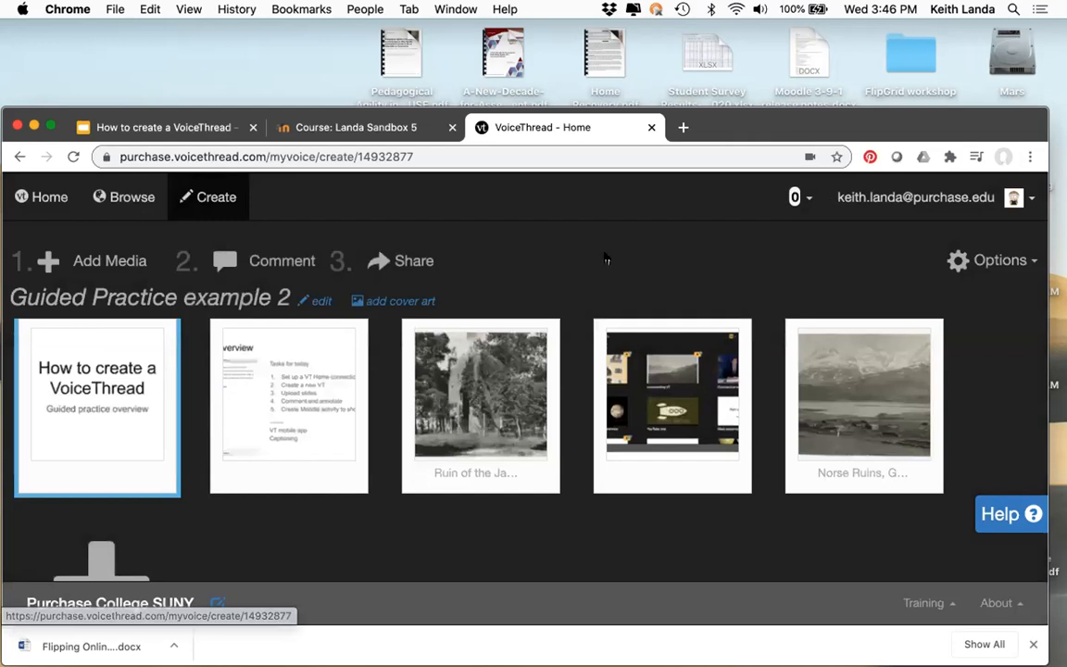
View the Guided Practice example 2 entry on the VoiceThread home page, then close VoiceThread and return to the Moodle course
{"action": "left_click", "coordinate": [46, 198]}
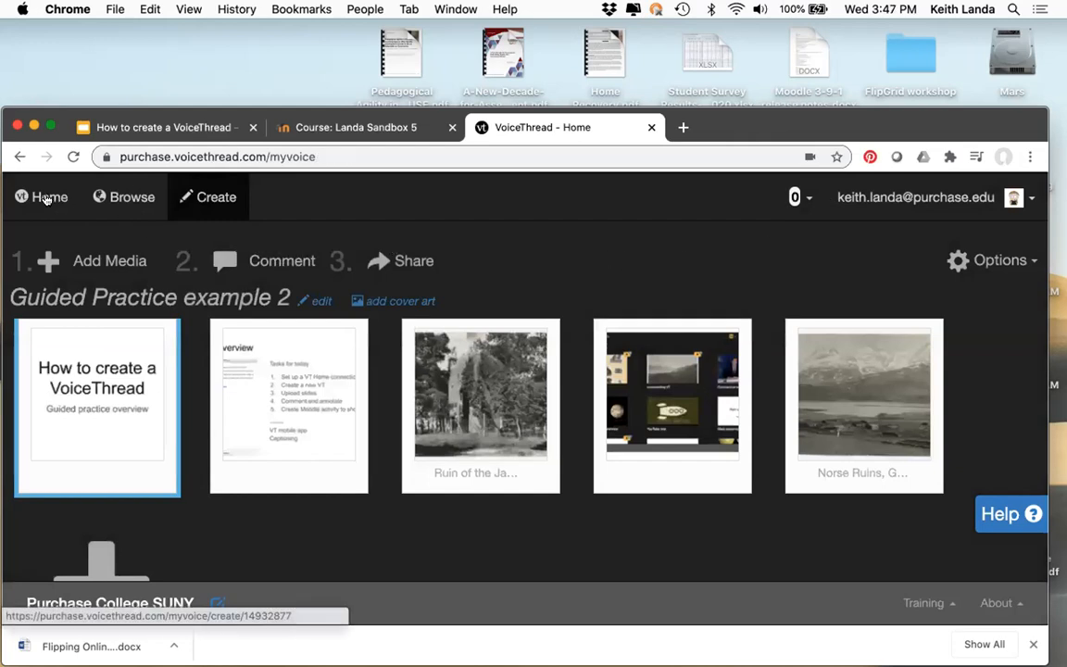
{"action": "mouse_move", "coordinate": [167, 287]}
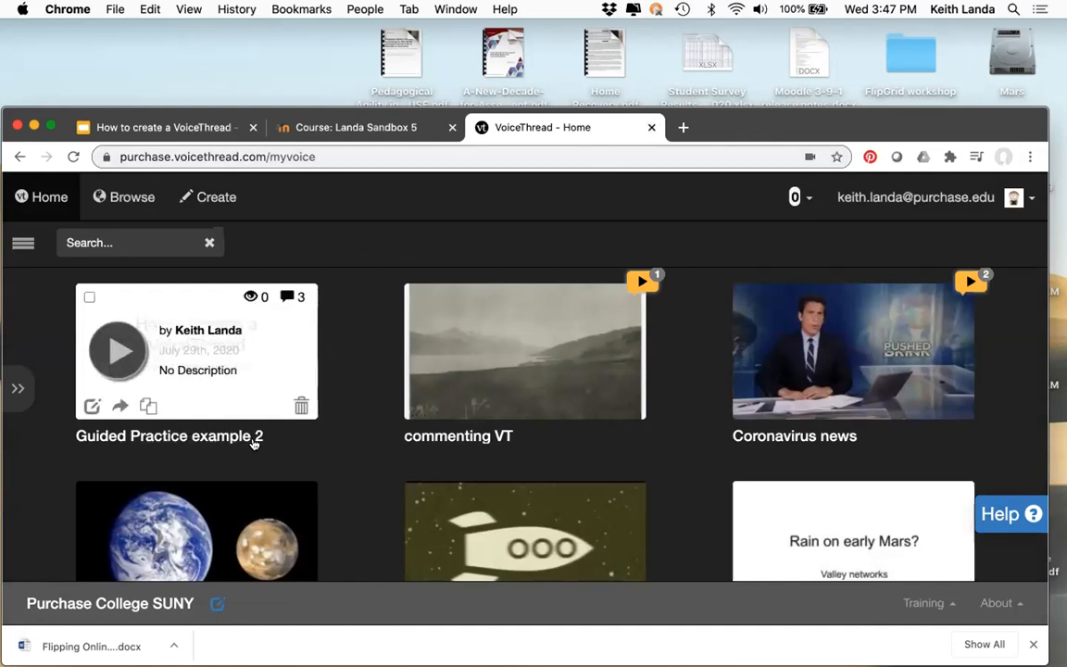
{"action": "left_click", "coordinate": [651, 128]}
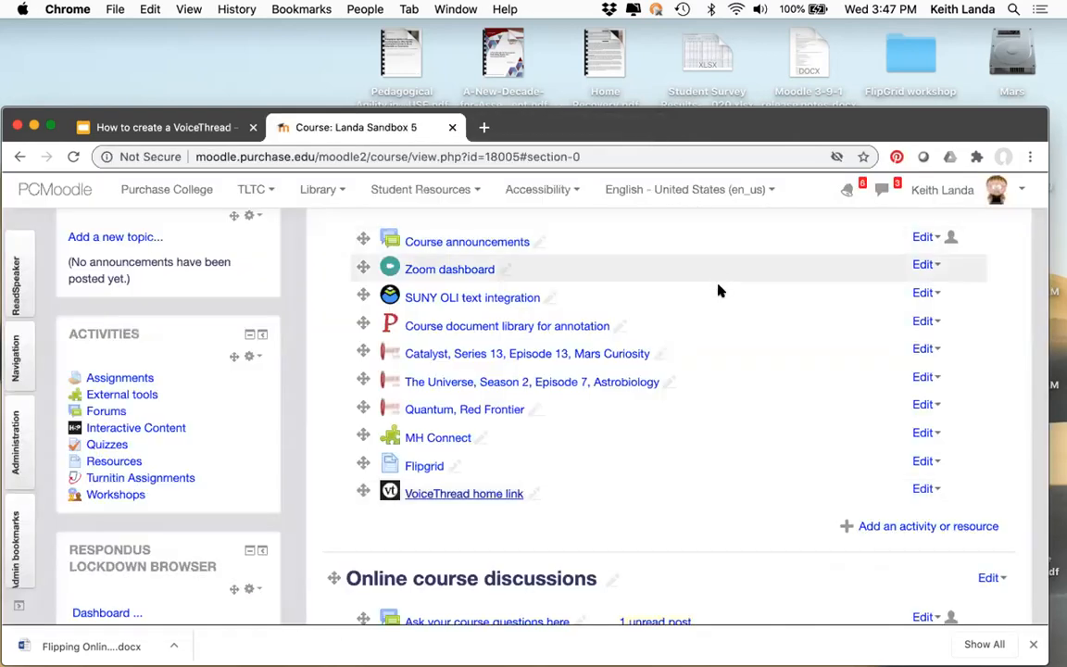
Add a VoiceThread activity to the "Workshop: Structured peer review" section of the Moodle course
{"action": "scroll", "coordinate": [748, 331], "scroll_direction": "down", "scroll_amount": 3}
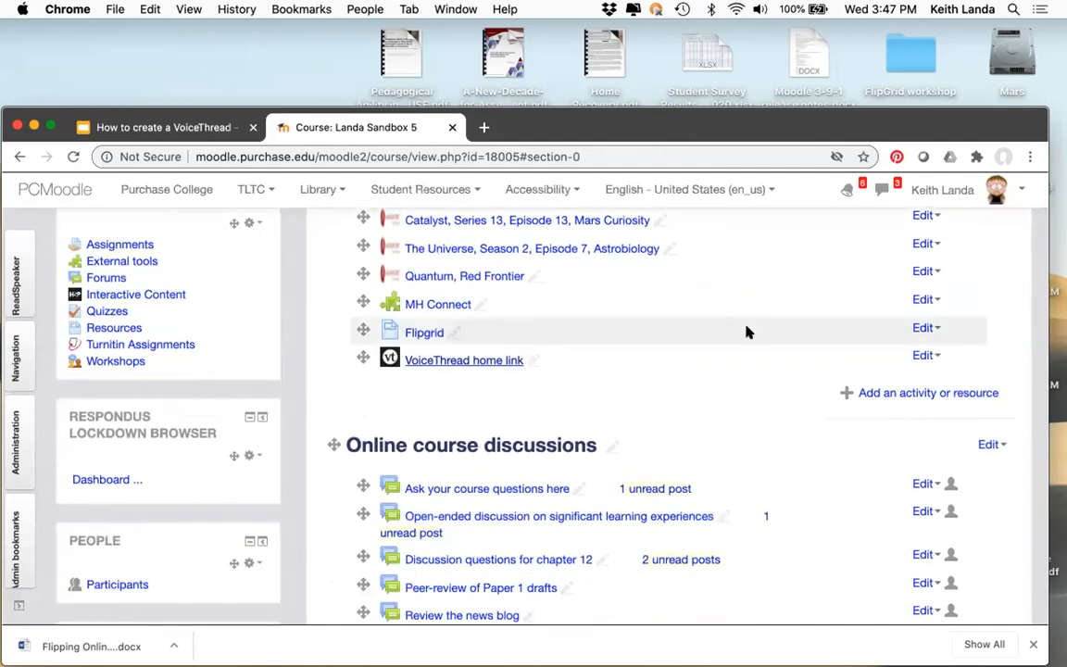
{"action": "scroll", "coordinate": [749, 332], "scroll_direction": "down", "scroll_amount": 15}
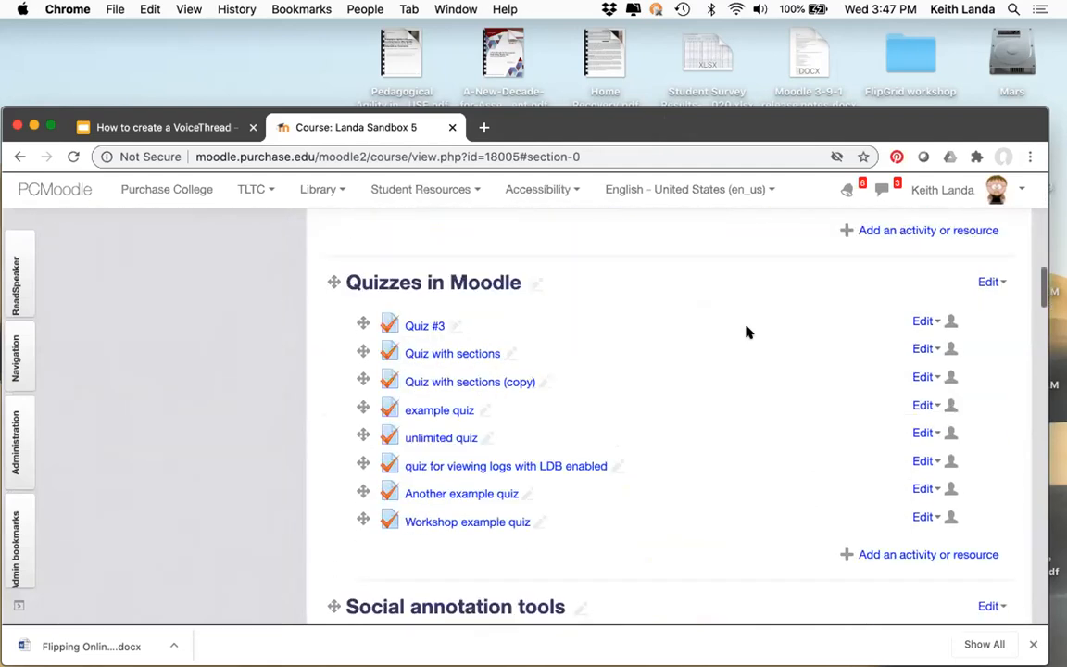
{"action": "scroll", "coordinate": [748, 331], "scroll_direction": "down", "scroll_amount": 10}
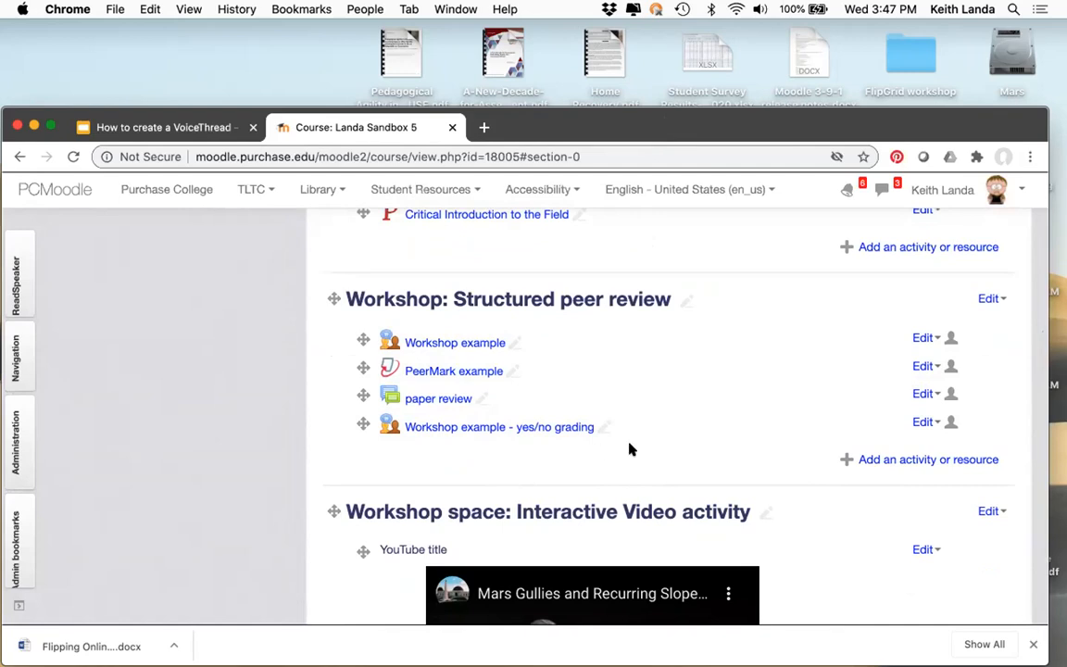
{"action": "left_click", "coordinate": [895, 460]}
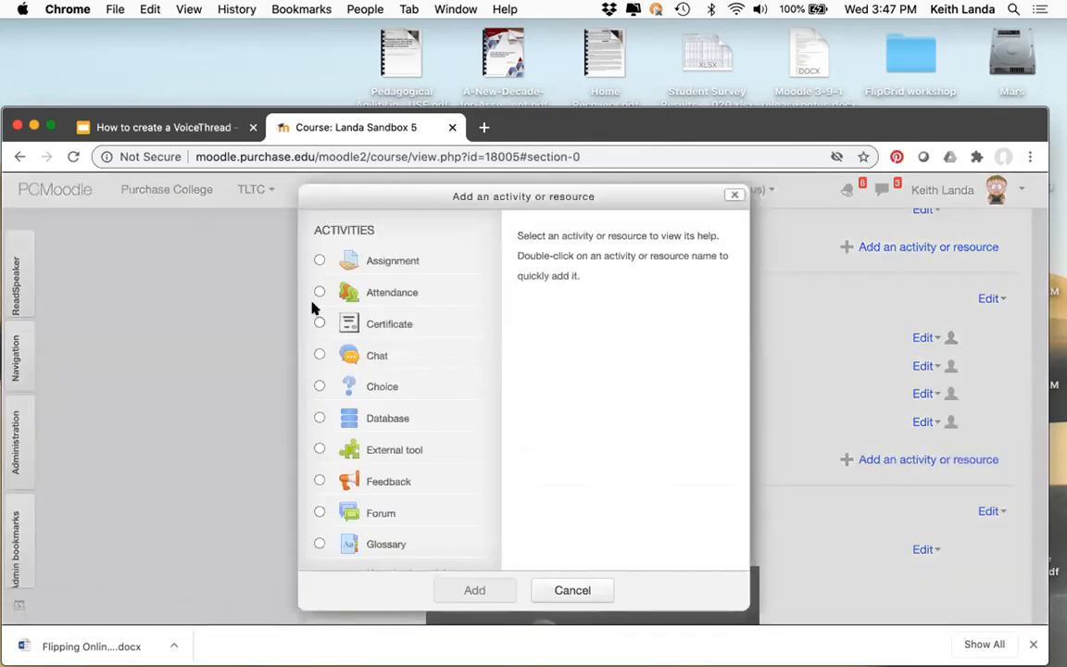
{"action": "scroll", "coordinate": [338, 407], "scroll_direction": "down", "scroll_amount": 10}
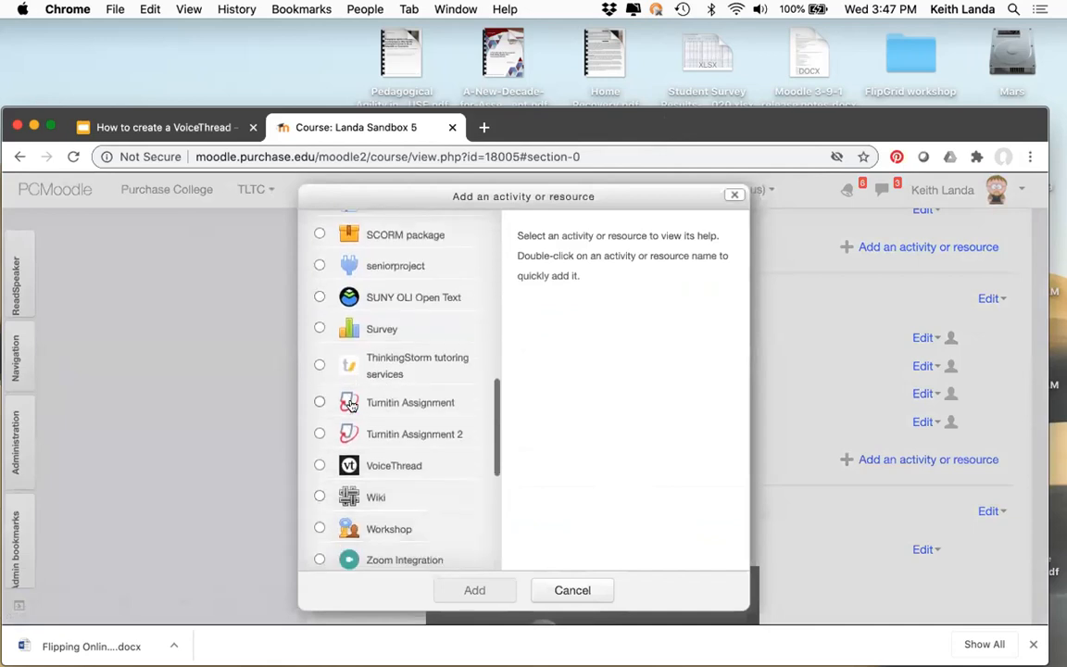
{"action": "left_click", "coordinate": [320, 466]}
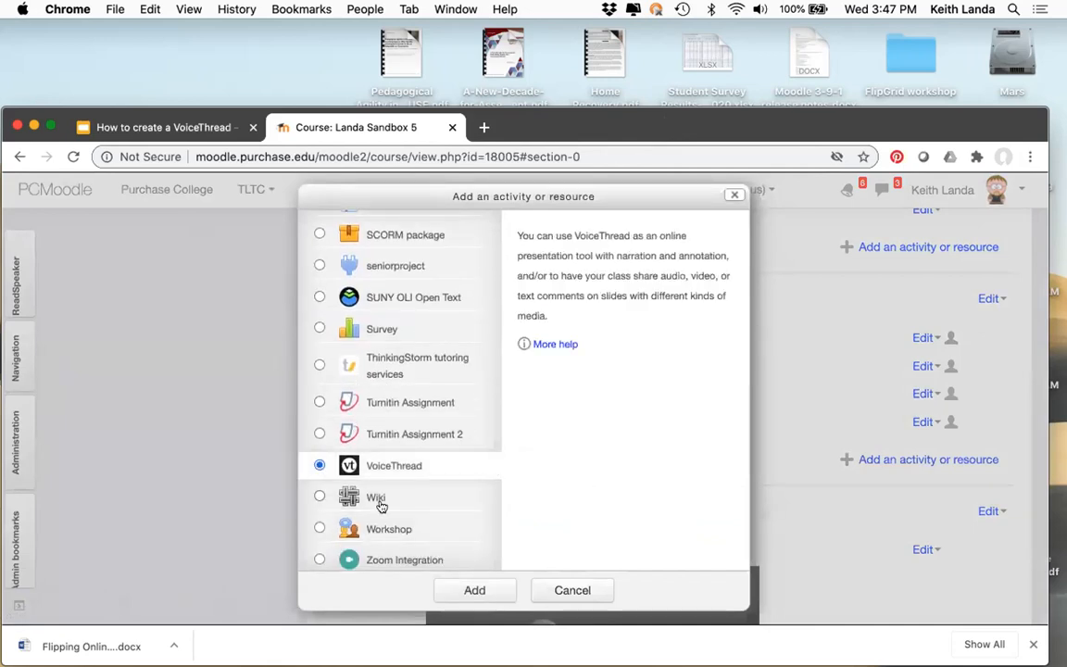
{"action": "left_click", "coordinate": [473, 590]}
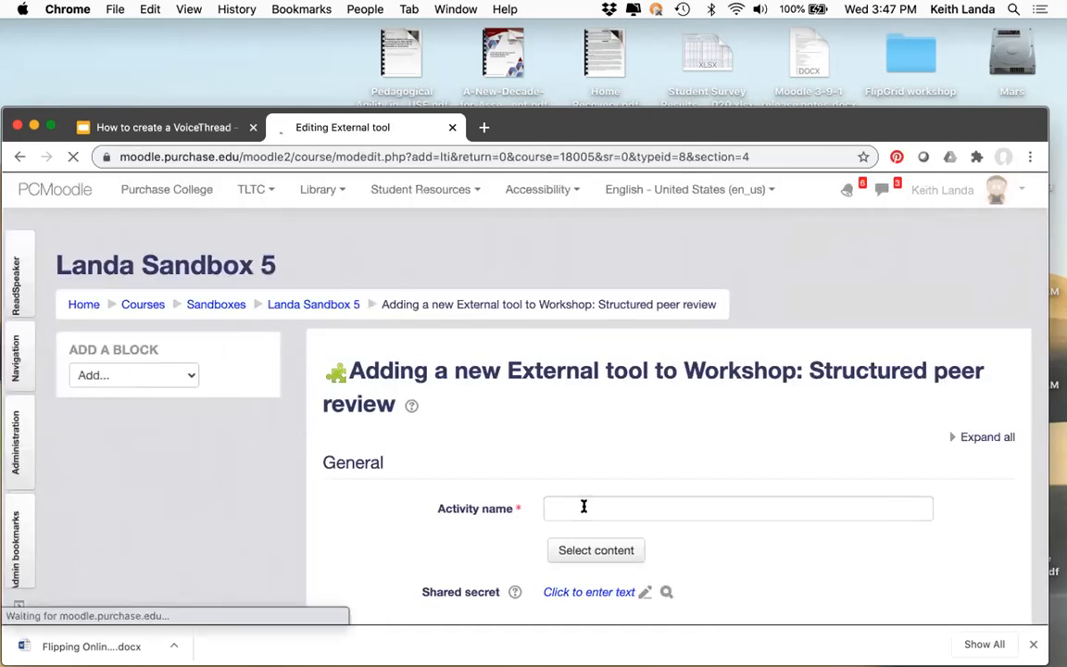
Name the activity "VoiceThread presentation for you to view"
{"action": "left_click", "coordinate": [584, 506]}
{"action": "type", "text": "Assigned Co"}
{"action": "key", "text": "BackSpace"}
{"action": "key", "text": "BackSpace"}
{"action": "key", "text": "BackSpace"}
{"action": "key", "text": "BackSpace"}
{"action": "key", "text": "BackSpace"}
{"action": "key", "text": "BackSpace"}
{"action": "key", "text": "BackSpace"}
{"action": "key", "text": "BackSpace"}
{"action": "key", "text": "BackSpace"}
{"action": "key", "text": "BackSpace"}
{"action": "key", "text": "BackSpace"}
{"action": "type", "text": "VoiceThread presentation to"}
{"action": "key", "text": "BackSpace"}
{"action": "key", "text": "BackSpace"}
{"action": "type", "text": "for you to view"}
Turn off accepting grades from the tool in the privacy settings, and save the activity to return to the course
{"action": "scroll", "coordinate": [636, 552], "scroll_direction": "down", "scroll_amount": 3}
{"action": "scroll", "coordinate": [635, 554], "scroll_direction": "down", "scroll_amount": 5}
{"action": "left_click", "coordinate": [360, 278]}
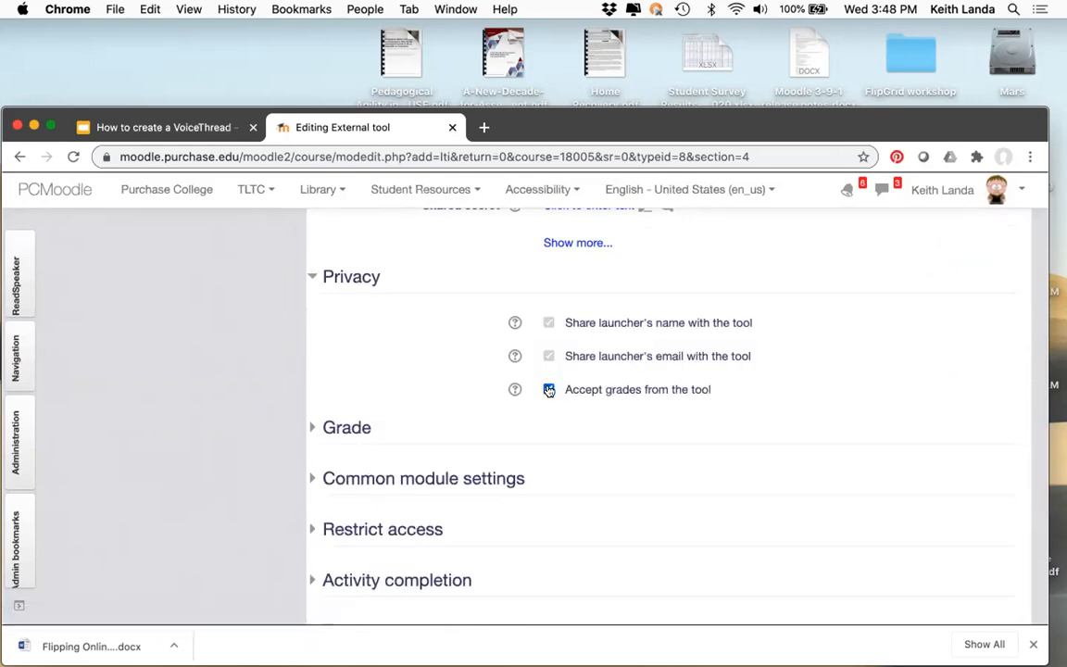
{"action": "left_click", "coordinate": [549, 390]}
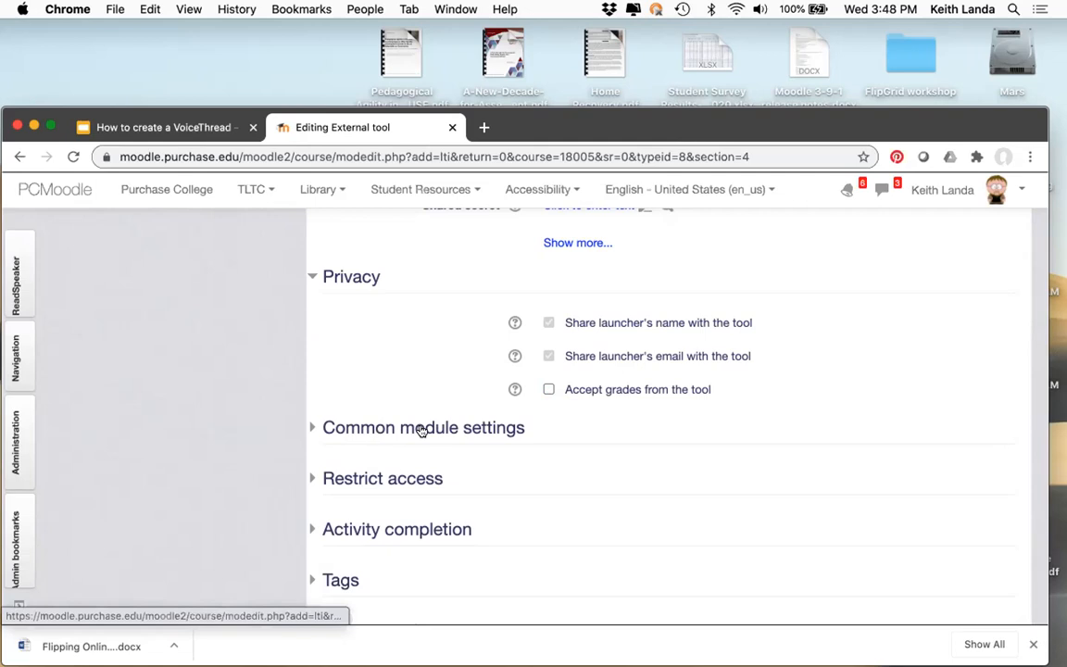
{"action": "scroll", "coordinate": [421, 432], "scroll_direction": "down", "scroll_amount": 5}
{"action": "left_click", "coordinate": [585, 488]}
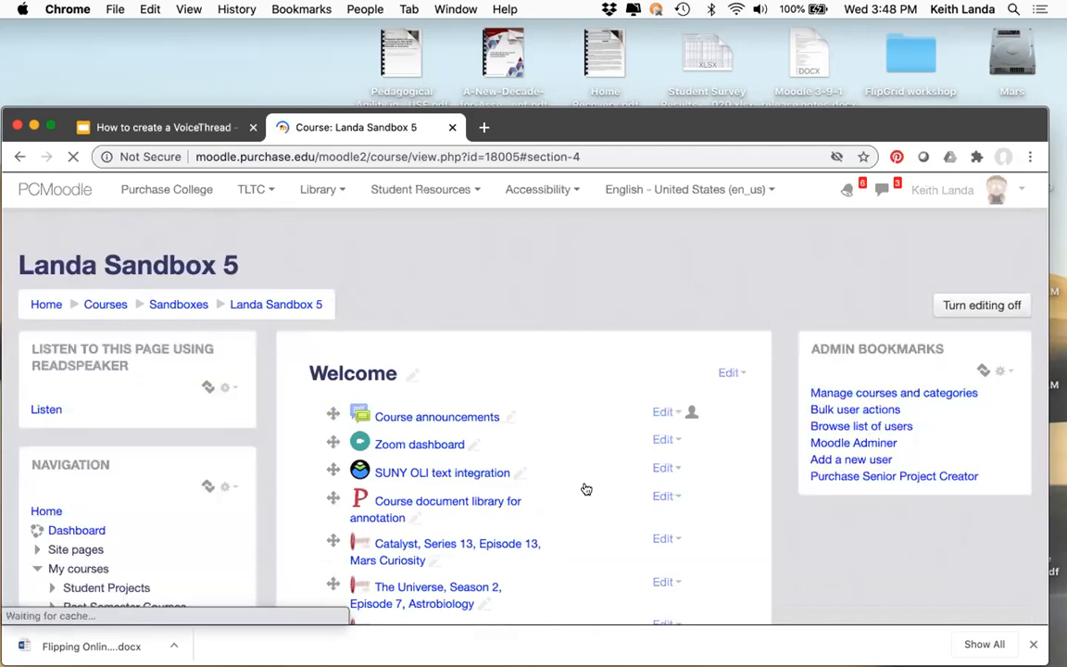
Find "VoiceThread presentation for you to view" in the "Workshop: Structured peer review" section and open its VoiceThread setup
{"action": "scroll", "coordinate": [586, 489], "scroll_direction": "down", "scroll_amount": 15}
{"action": "scroll", "coordinate": [586, 489], "scroll_direction": "down", "scroll_amount": 15}
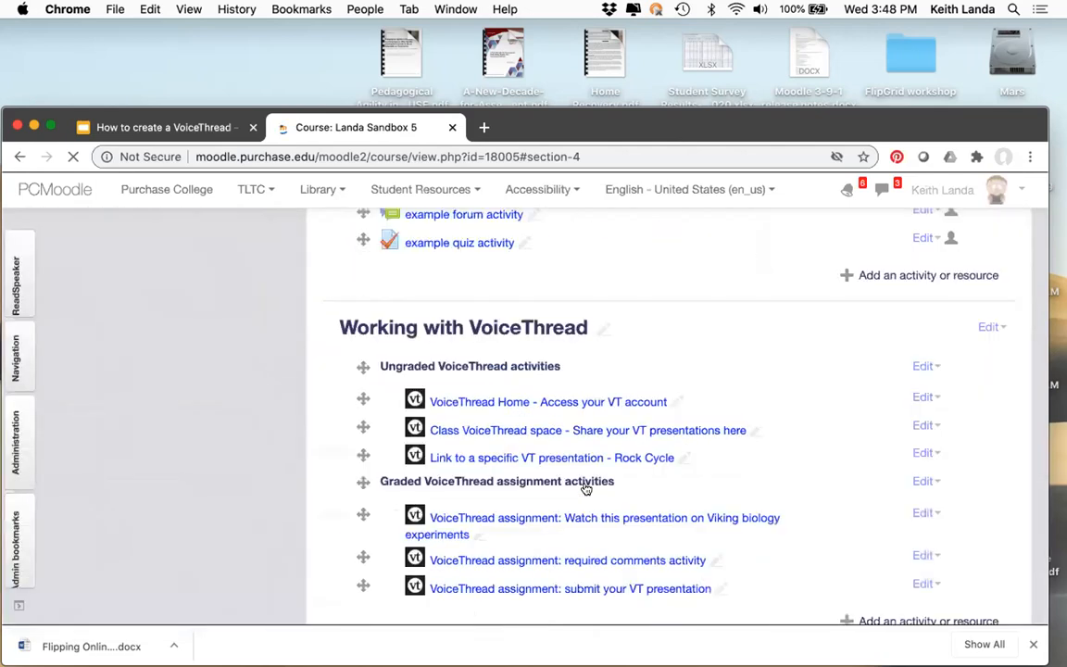
{"action": "scroll", "coordinate": [586, 489], "scroll_direction": "down", "scroll_amount": 15}
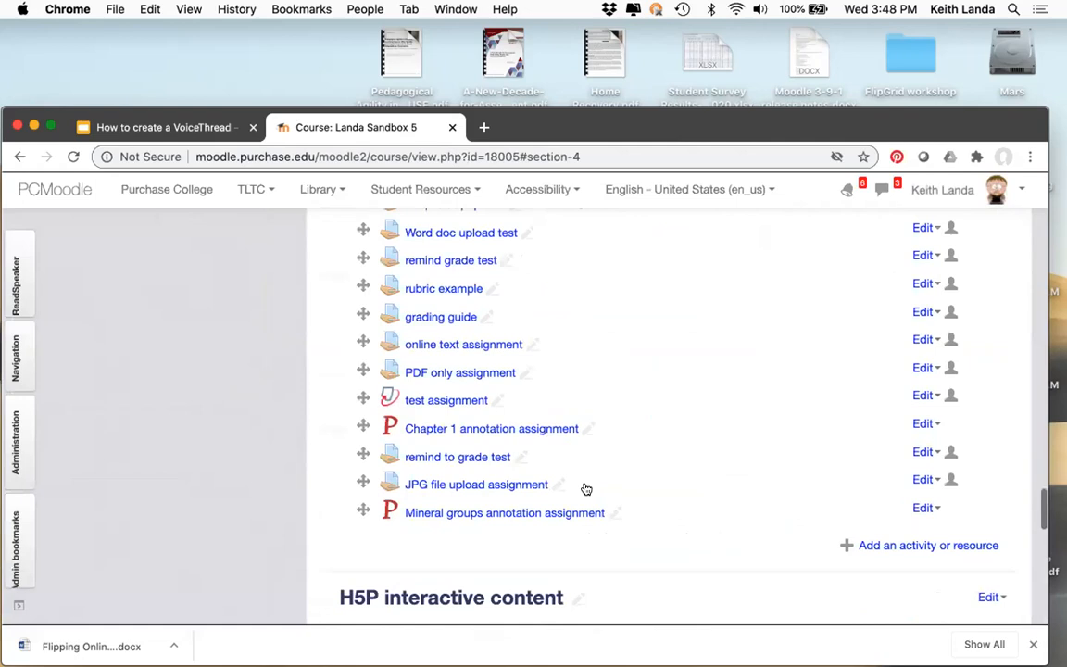
{"action": "scroll", "coordinate": [586, 489], "scroll_direction": "up", "scroll_amount": 15}
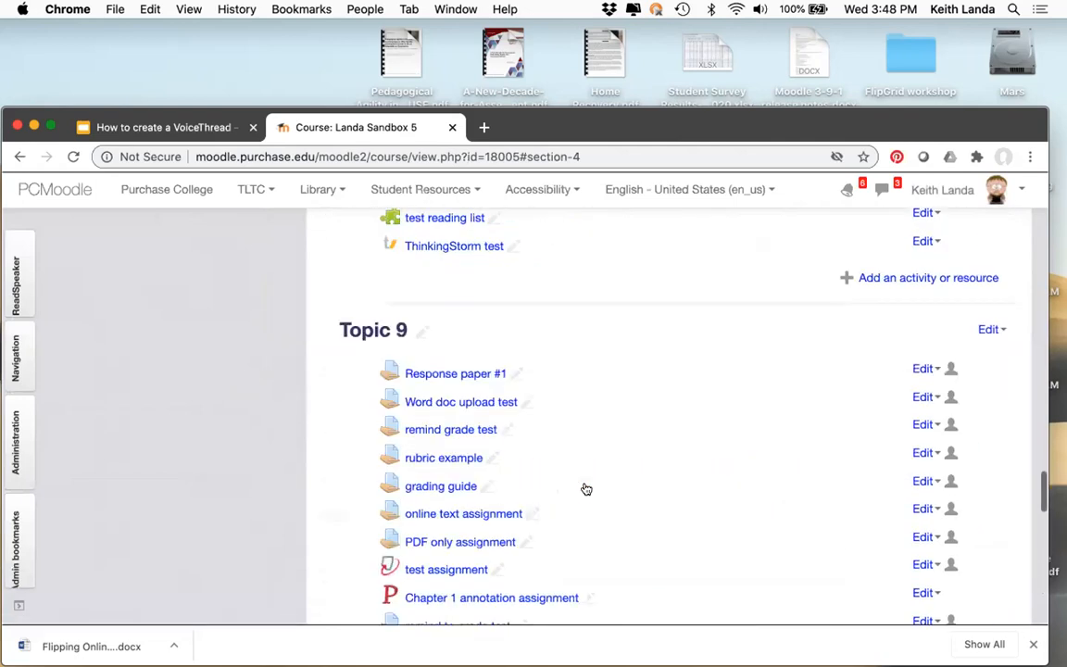
{"action": "scroll", "coordinate": [586, 489], "scroll_direction": "up", "scroll_amount": 10}
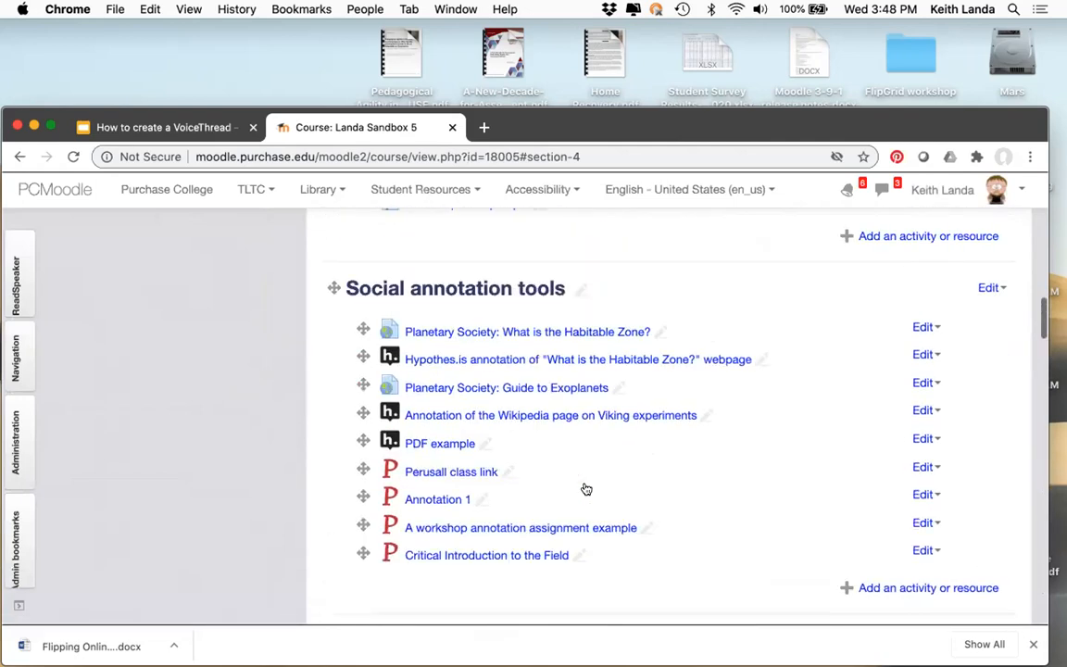
{"action": "scroll", "coordinate": [592, 497], "scroll_direction": "up", "scroll_amount": 3}
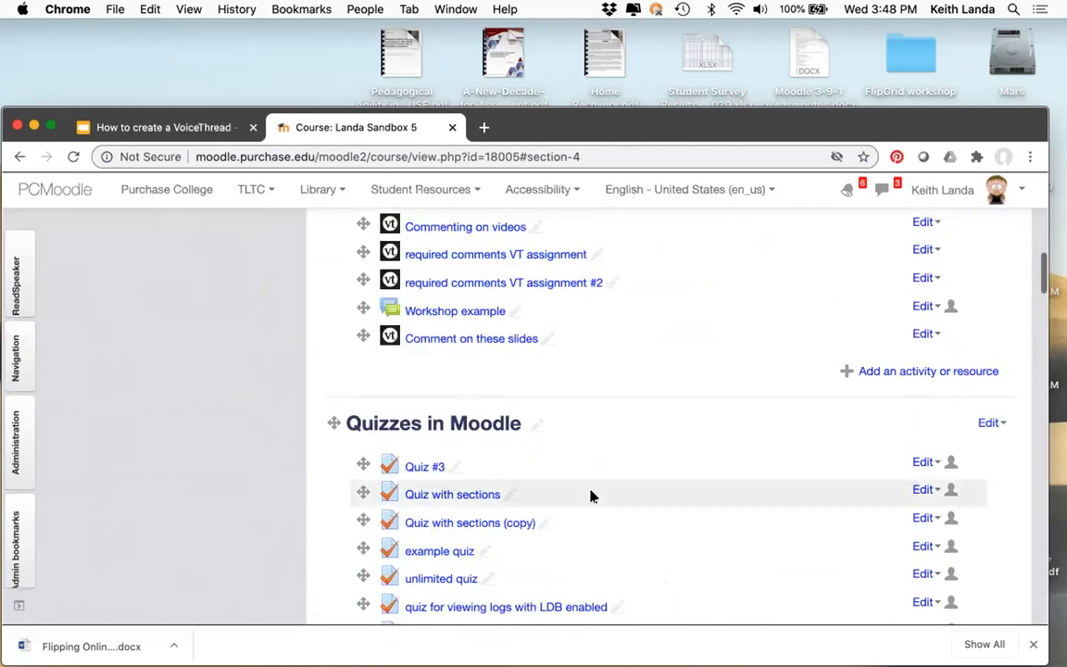
{"action": "scroll", "coordinate": [592, 497], "scroll_direction": "down", "scroll_amount": 10}
{"action": "scroll", "coordinate": [593, 498], "scroll_direction": "down", "scroll_amount": 3}
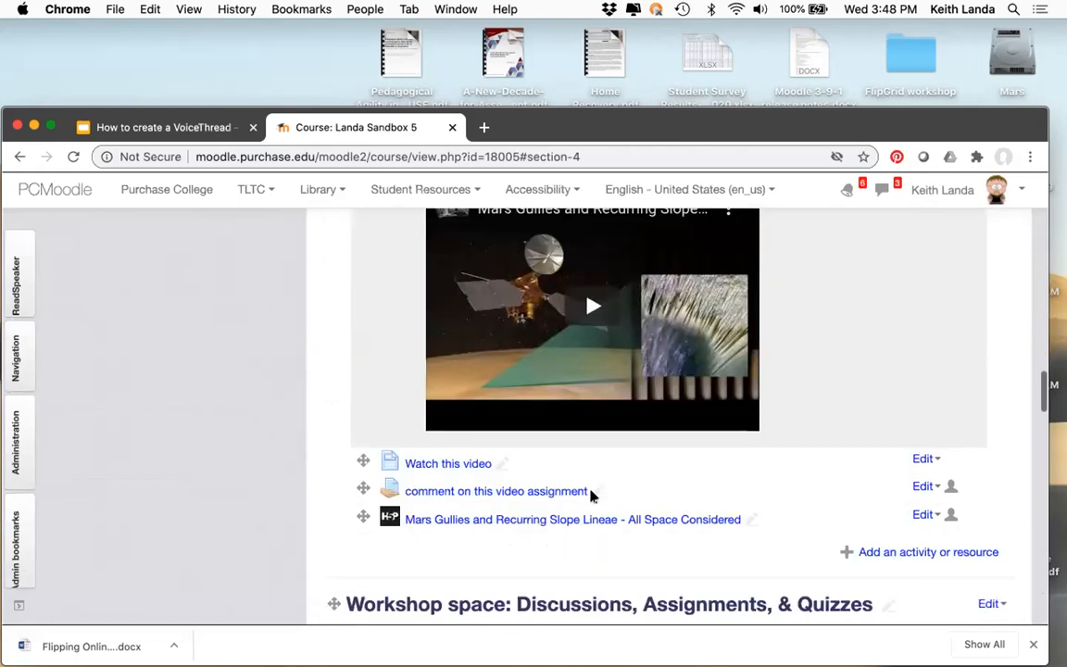
{"action": "scroll", "coordinate": [590, 493], "scroll_direction": "up", "scroll_amount": 5}
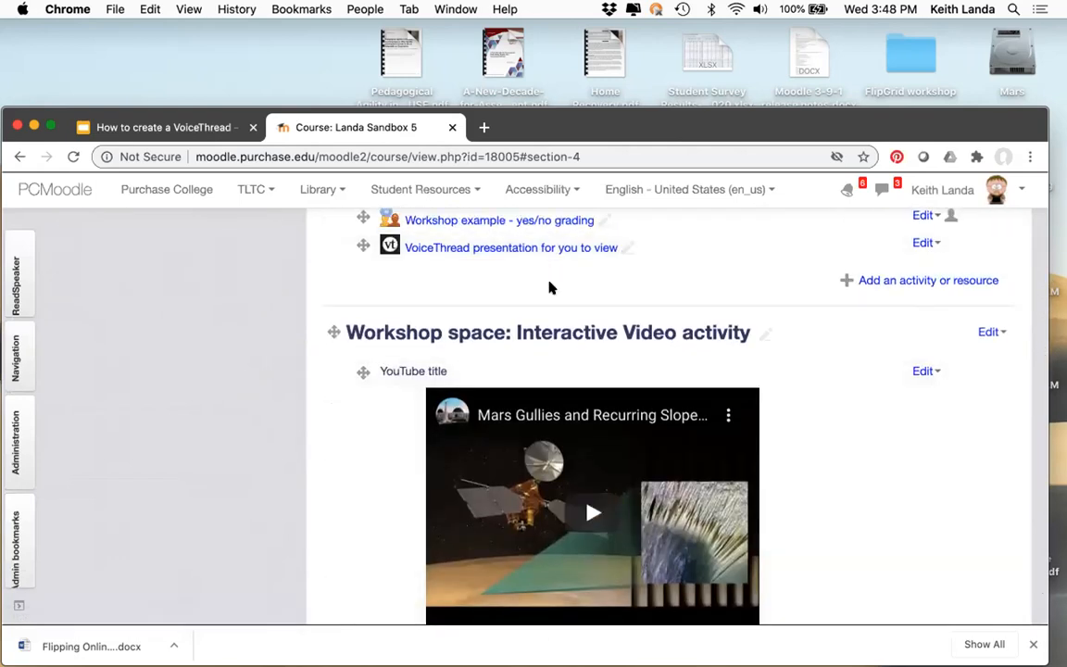
{"action": "scroll", "coordinate": [550, 283], "scroll_direction": "up", "scroll_amount": 3}
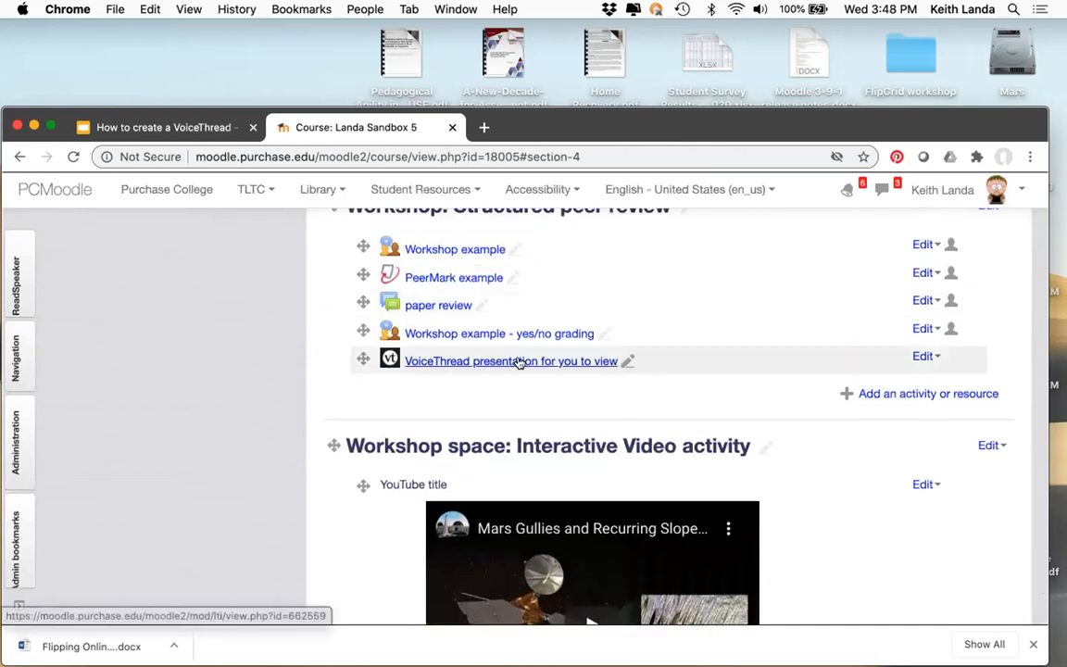
{"action": "left_click", "coordinate": [517, 361]}
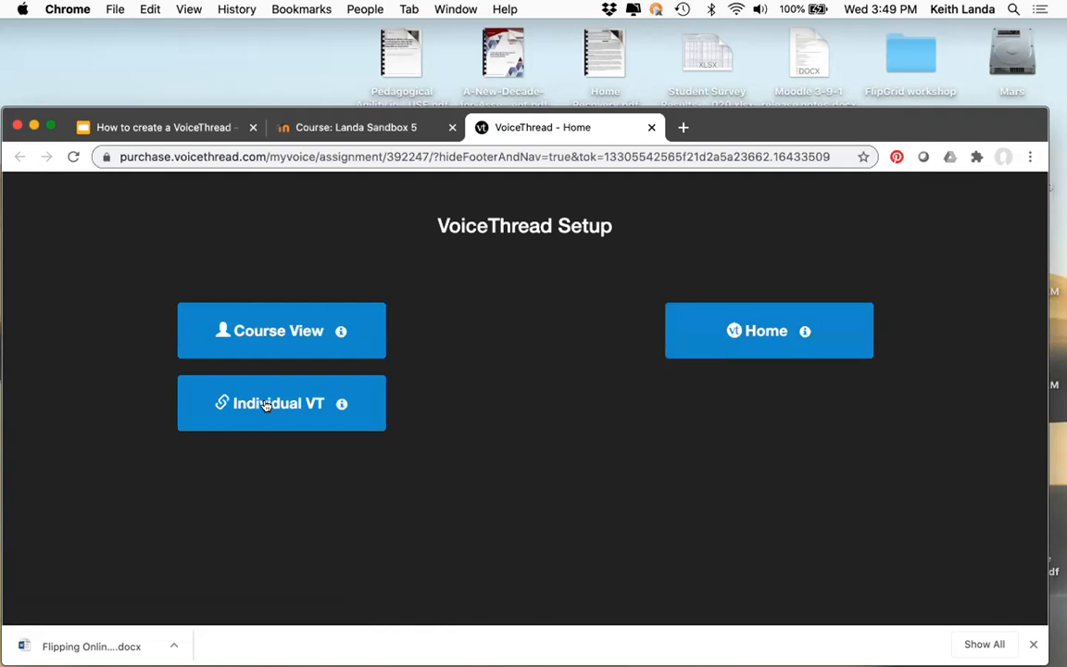
Set the activity up as an Individual VT, share Guided Practice example 2 with the class, and return to the course
{"action": "left_click", "coordinate": [273, 404]}
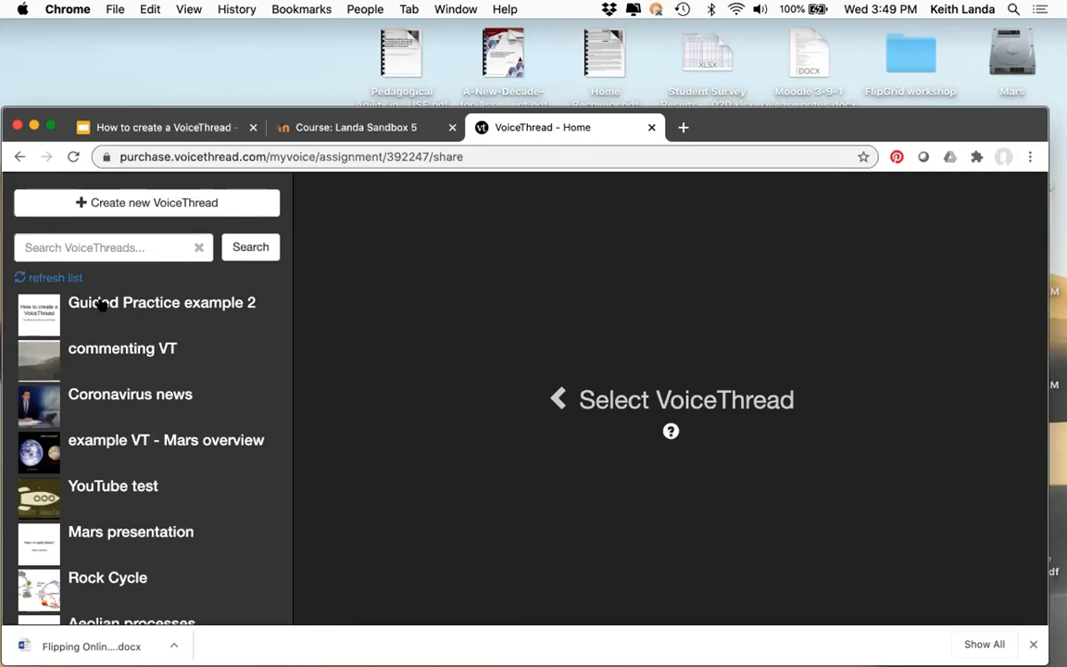
{"action": "left_click", "coordinate": [104, 304]}
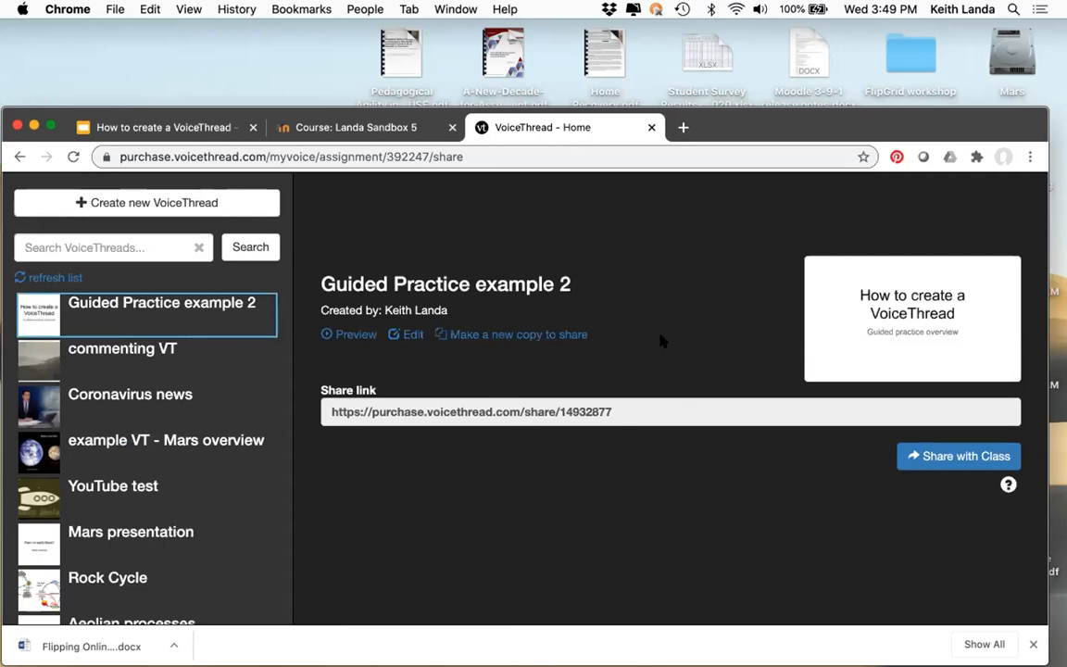
{"action": "left_click", "coordinate": [962, 456]}
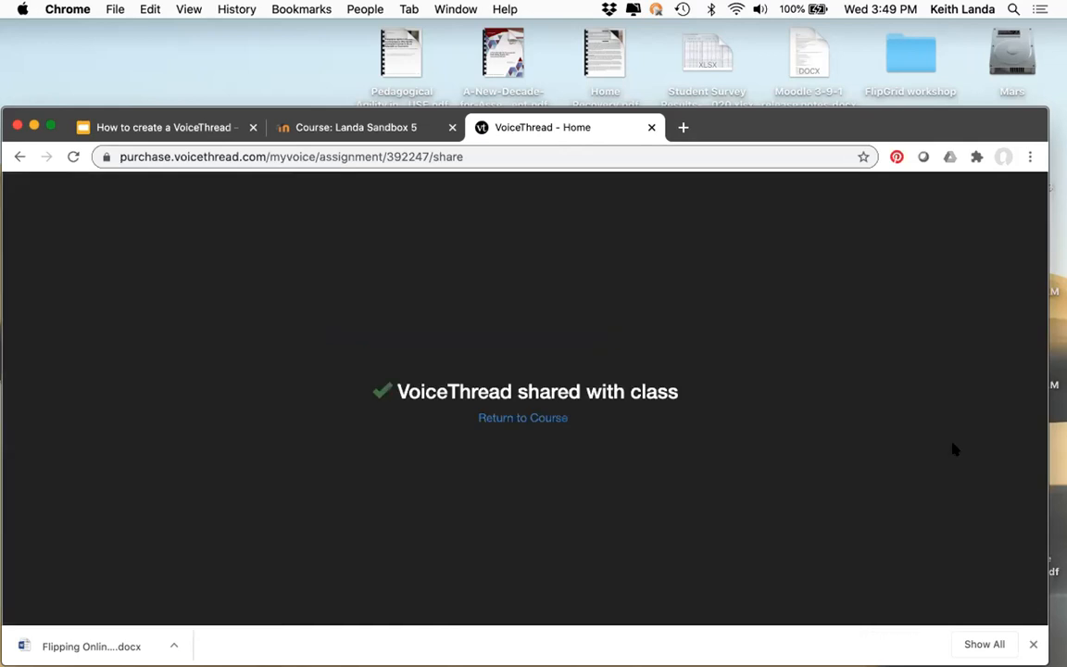
{"action": "left_click", "coordinate": [651, 128]}
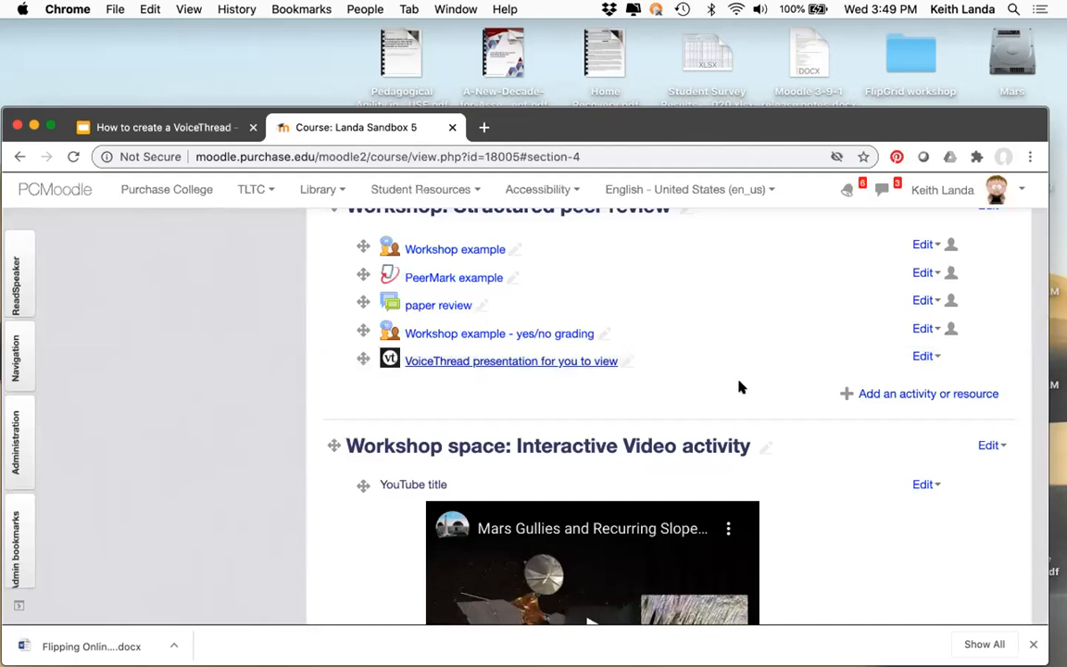
Open "VoiceThread presentation for you to view" from the course to check how the shared VoiceThread and its slide 1 comment play
{"action": "left_click", "coordinate": [508, 361]}
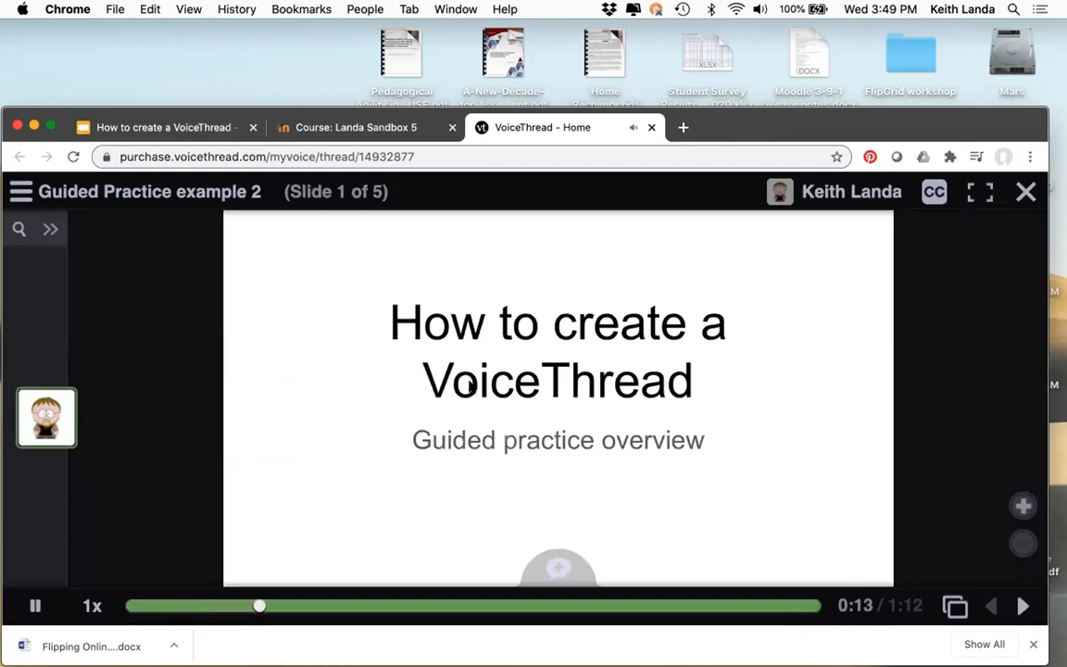
{"action": "mouse_move", "coordinate": [71, 398]}
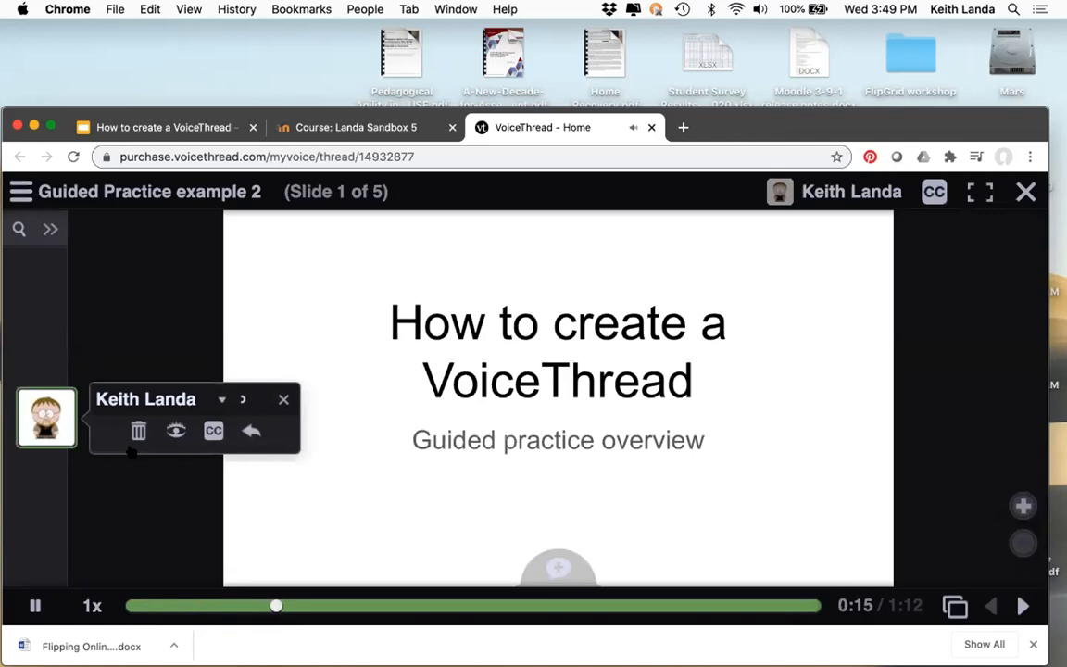
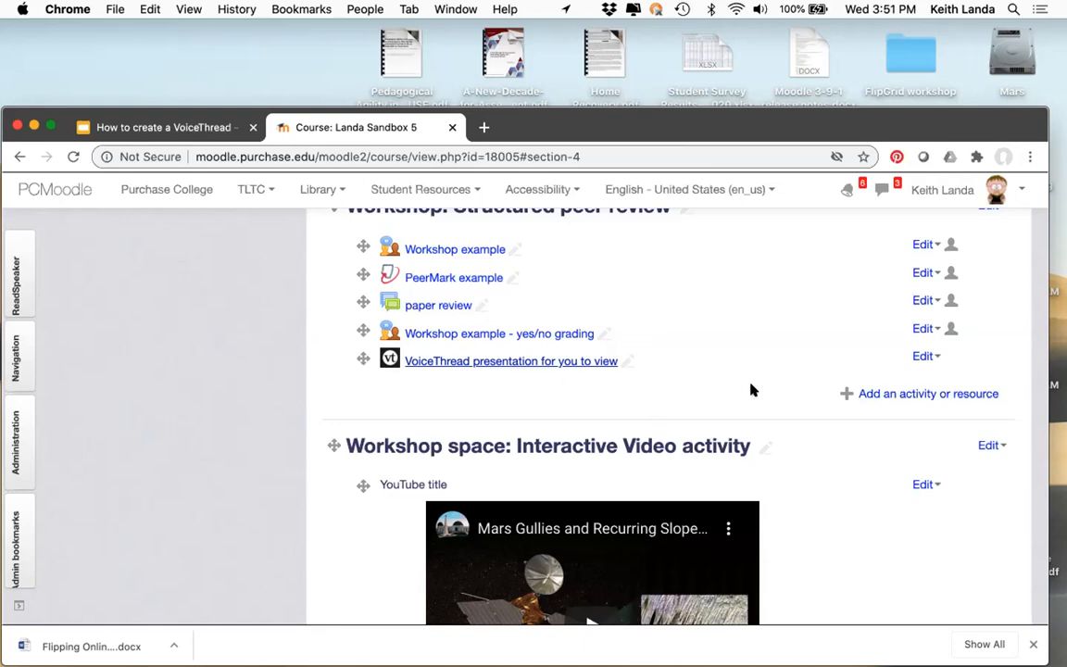
Add a VoiceThread activity to the "Workshop: Structured peer review" section and name it "Required VT viewing"
{"action": "left_click", "coordinate": [892, 395]}
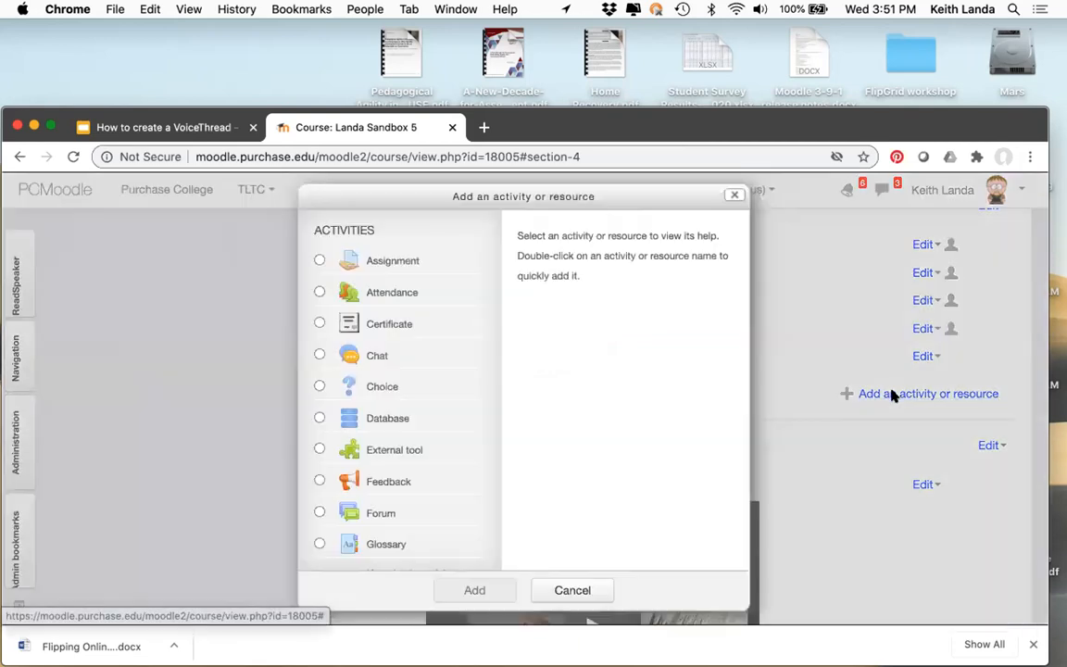
{"action": "scroll", "coordinate": [404, 471], "scroll_direction": "down", "scroll_amount": 10}
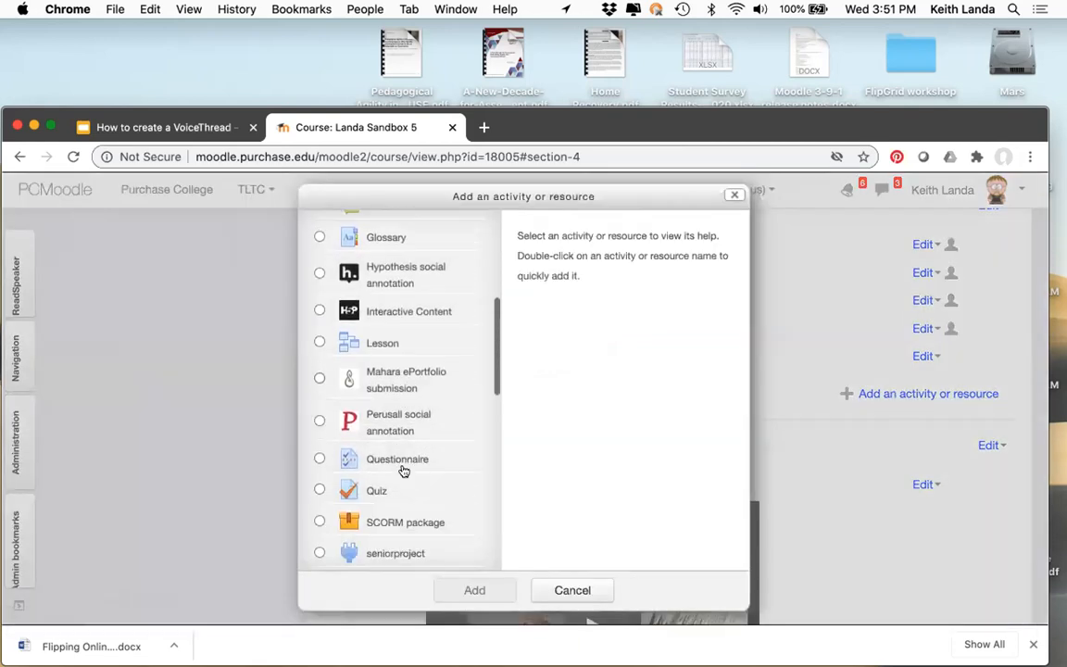
{"action": "scroll", "coordinate": [404, 472], "scroll_direction": "down", "scroll_amount": 8}
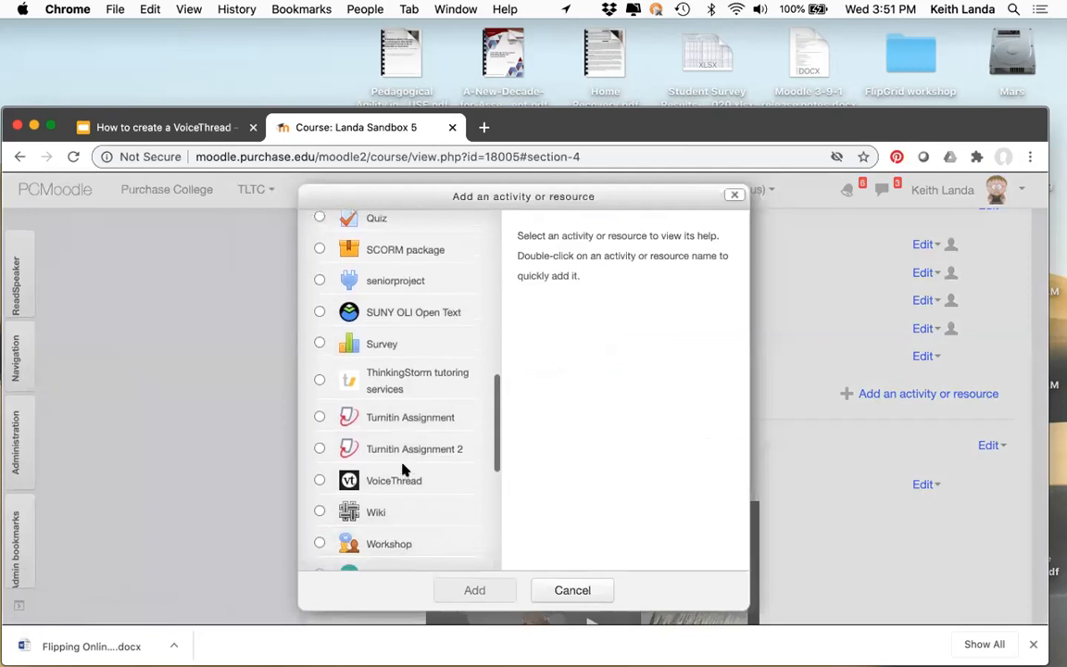
{"action": "left_click", "coordinate": [319, 475]}
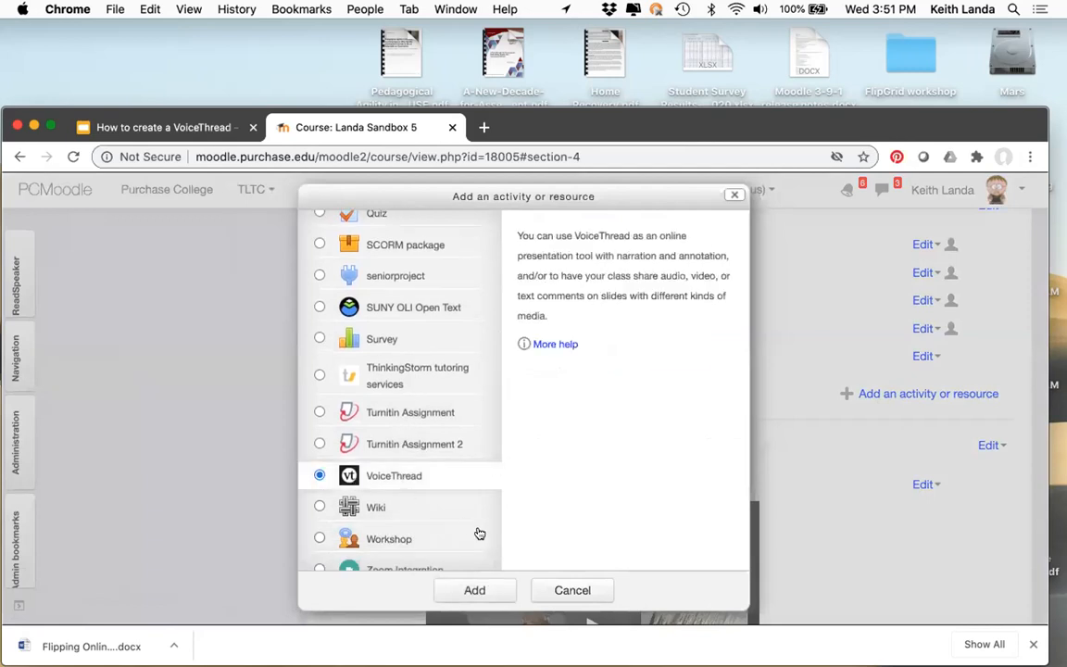
{"action": "left_click", "coordinate": [477, 589]}
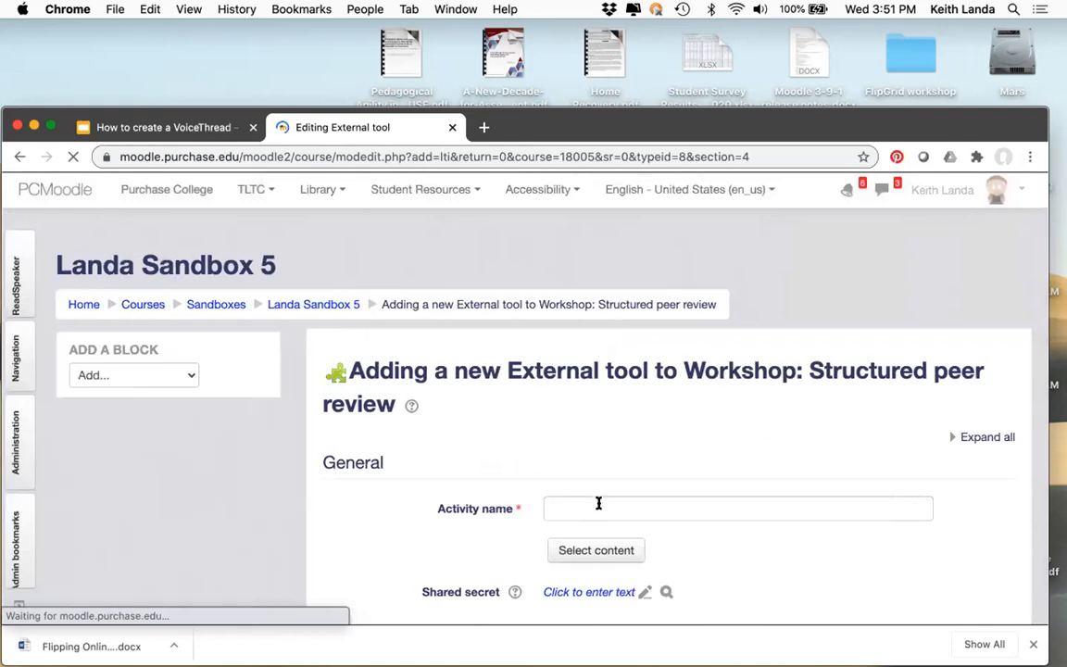
{"action": "left_click", "coordinate": [598, 506]}
{"action": "type", "text": "Rec"}
{"action": "type", "text": "uired VT viewing"}
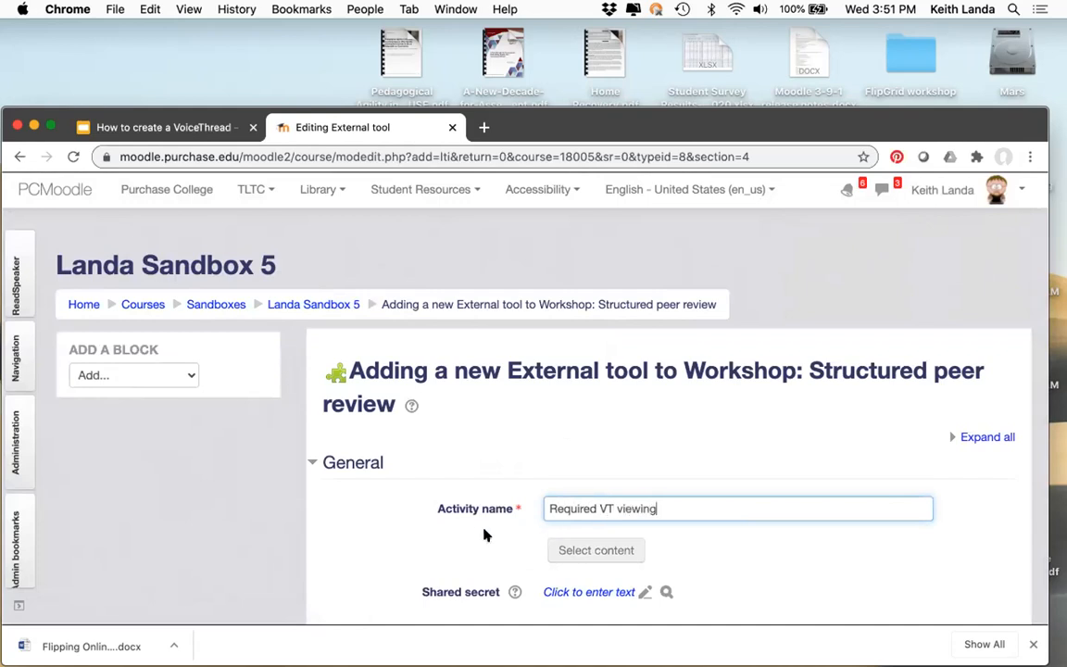
Keep accepting grades from the tool, set the activity's maximum grade to 5 points, and save it to return to the course
{"action": "scroll", "coordinate": [478, 534], "scroll_direction": "down", "scroll_amount": 8}
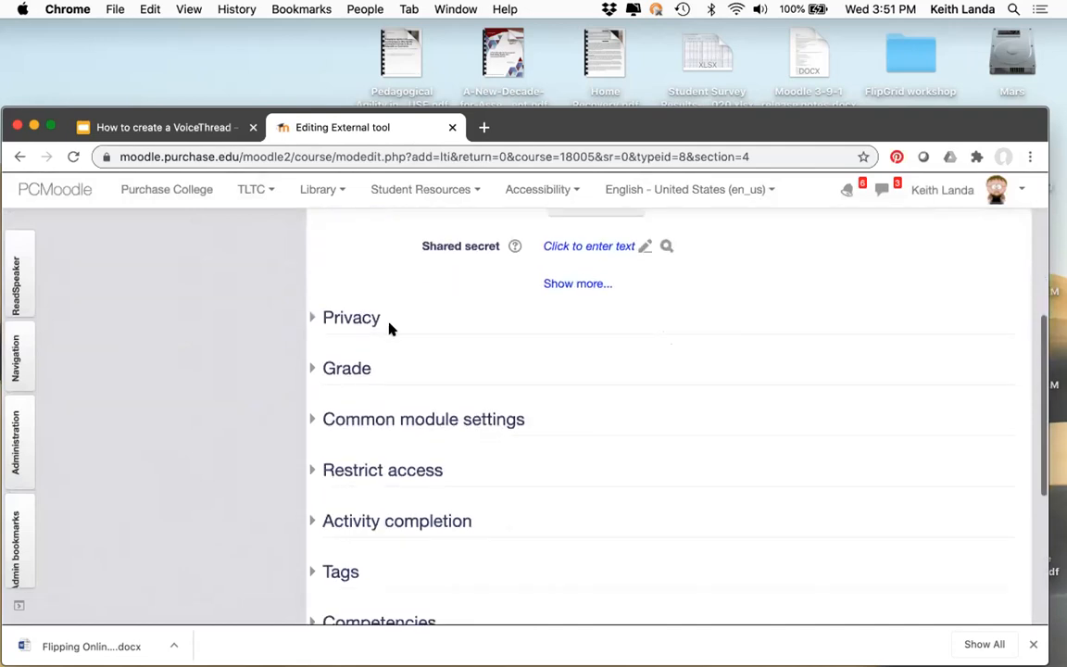
{"action": "left_click", "coordinate": [361, 318]}
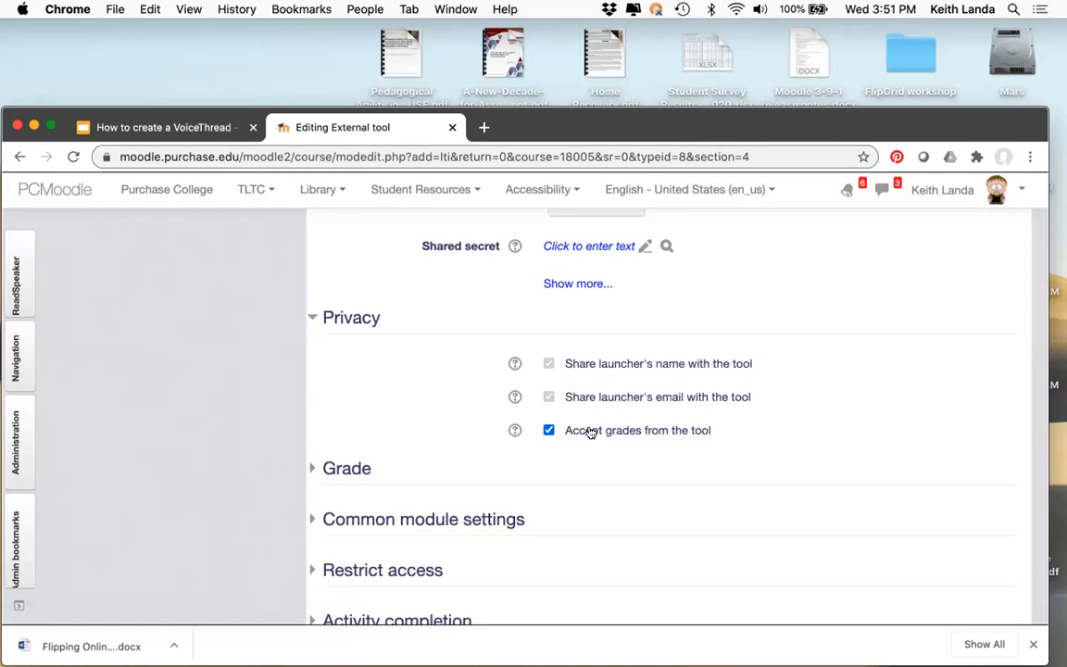
{"action": "left_click", "coordinate": [351, 469]}
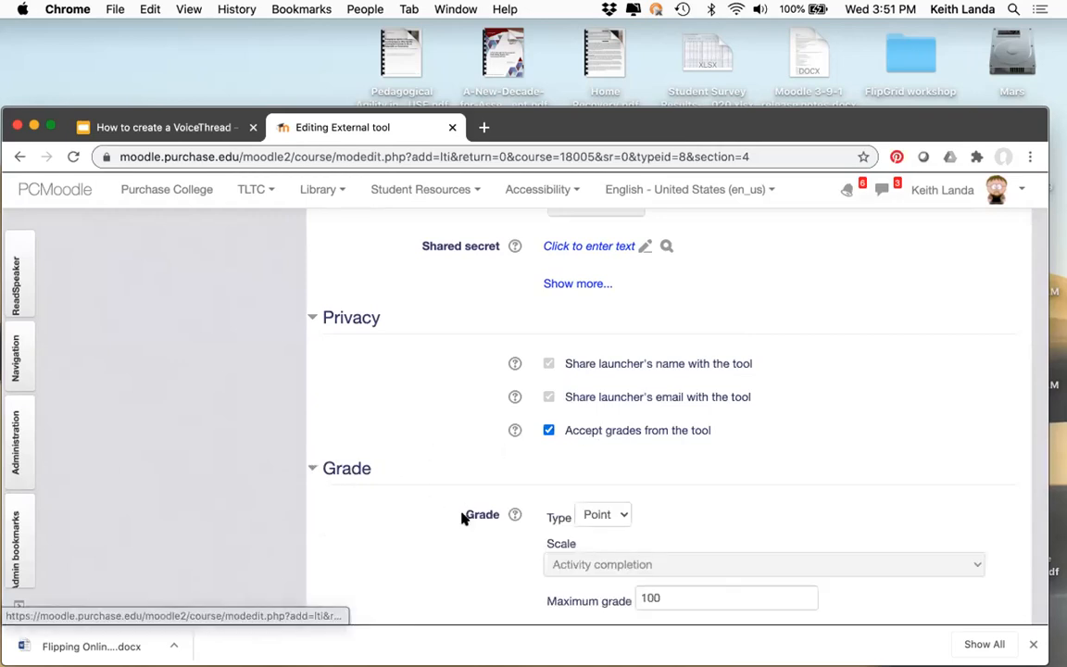
{"action": "scroll", "coordinate": [461, 519], "scroll_direction": "down", "scroll_amount": 3}
{"action": "left_click", "coordinate": [676, 488]}
{"action": "key", "text": "BackSpace"}
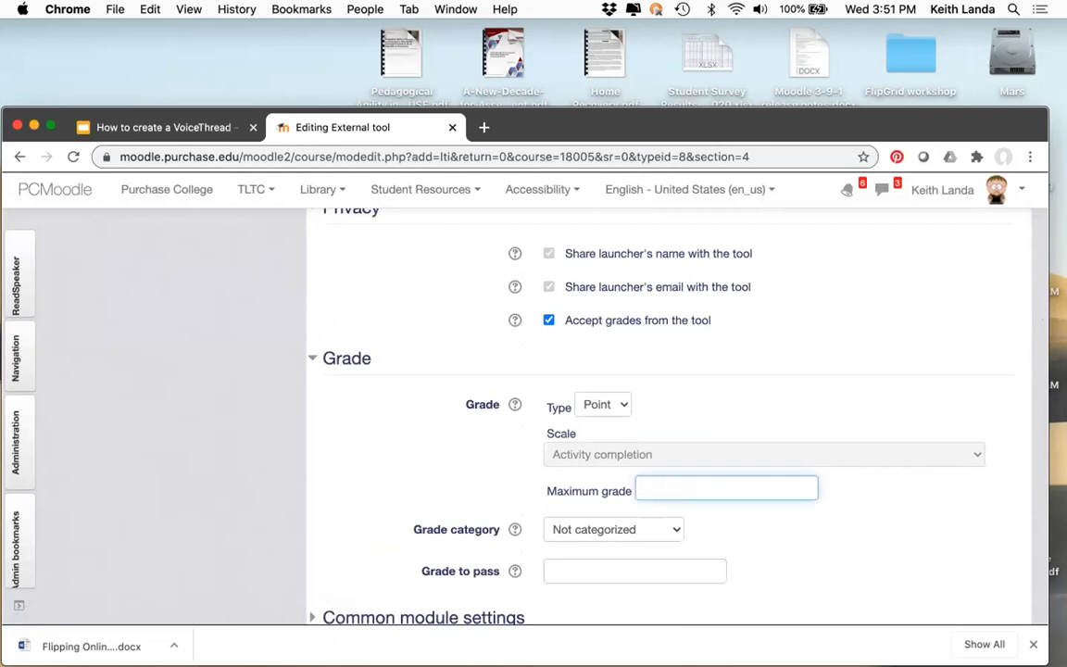
{"action": "type", "text": "5"}
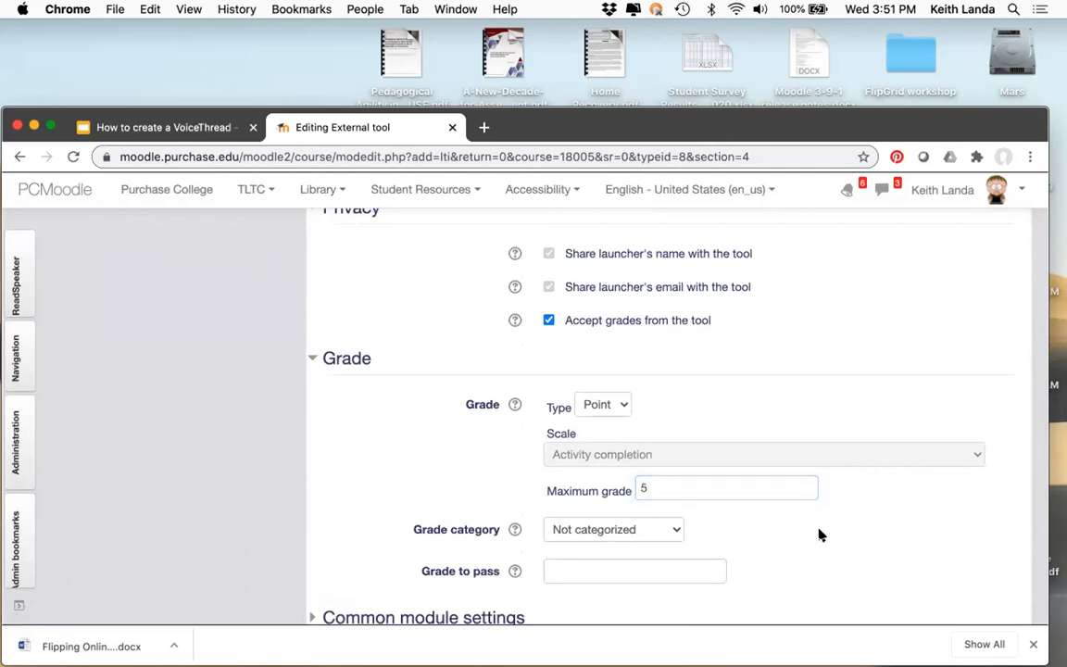
{"action": "scroll", "coordinate": [818, 535], "scroll_direction": "down", "scroll_amount": 5}
{"action": "scroll", "coordinate": [818, 534], "scroll_direction": "down", "scroll_amount": 3}
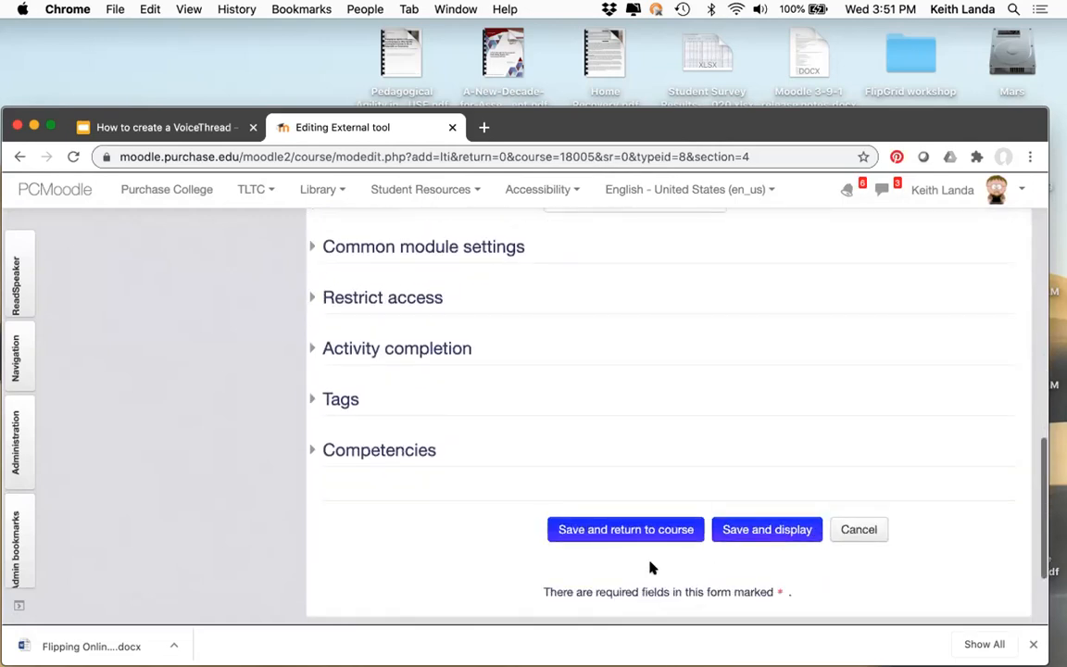
{"action": "left_click", "coordinate": [626, 530]}
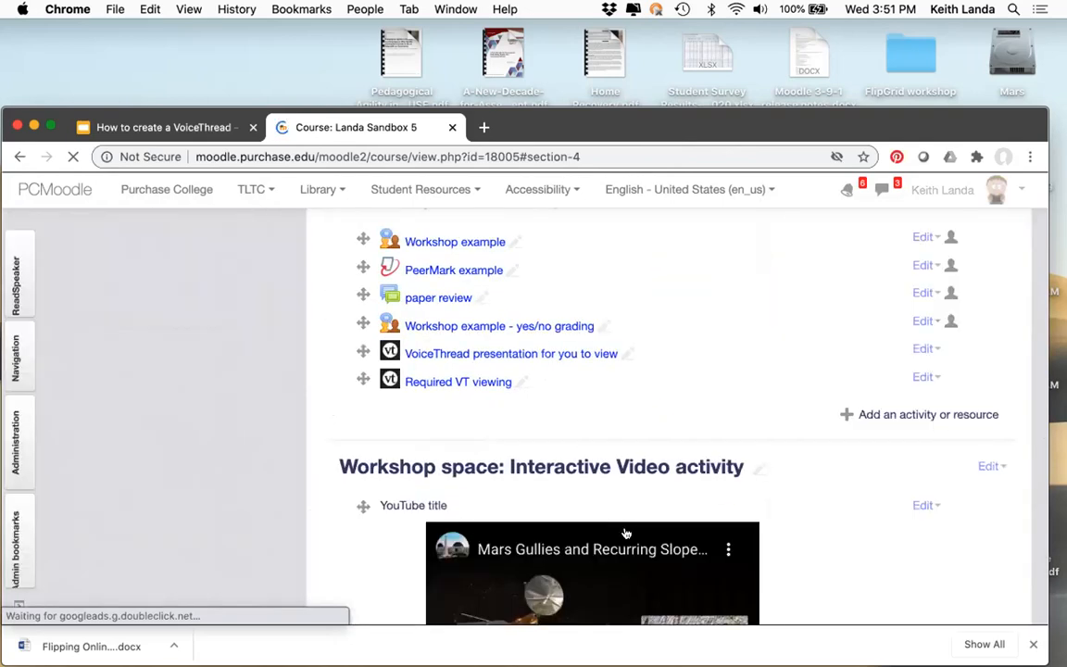
Open "Required VT viewing" and use the Assignment Builder to start a "Watch a VoiceThread" assignment
{"action": "left_click", "coordinate": [471, 383]}
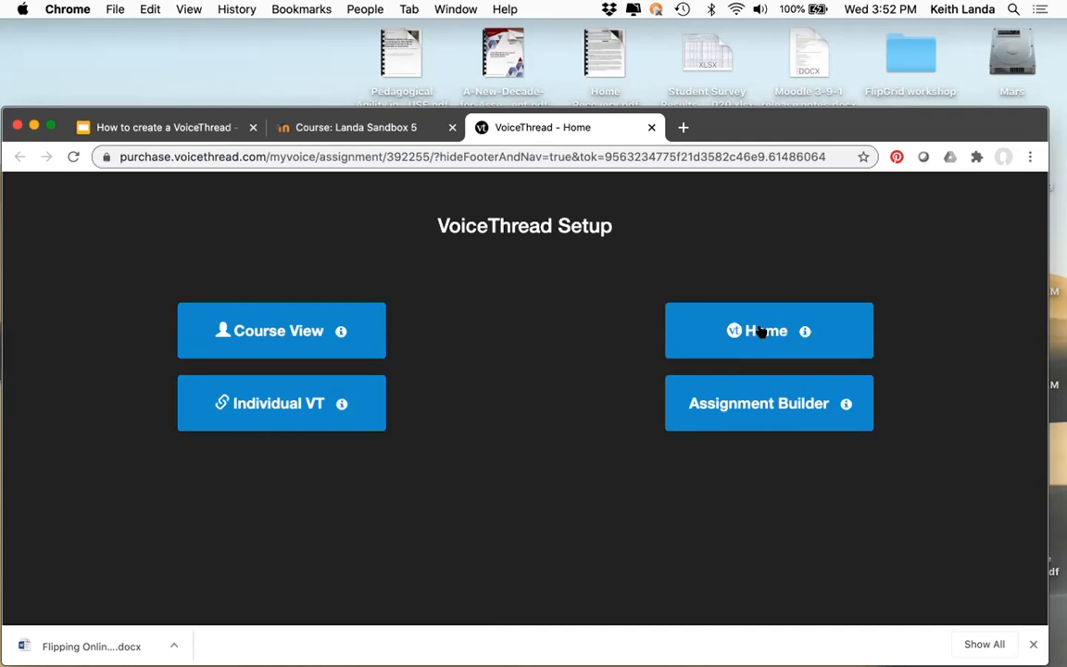
{"action": "left_click", "coordinate": [760, 405]}
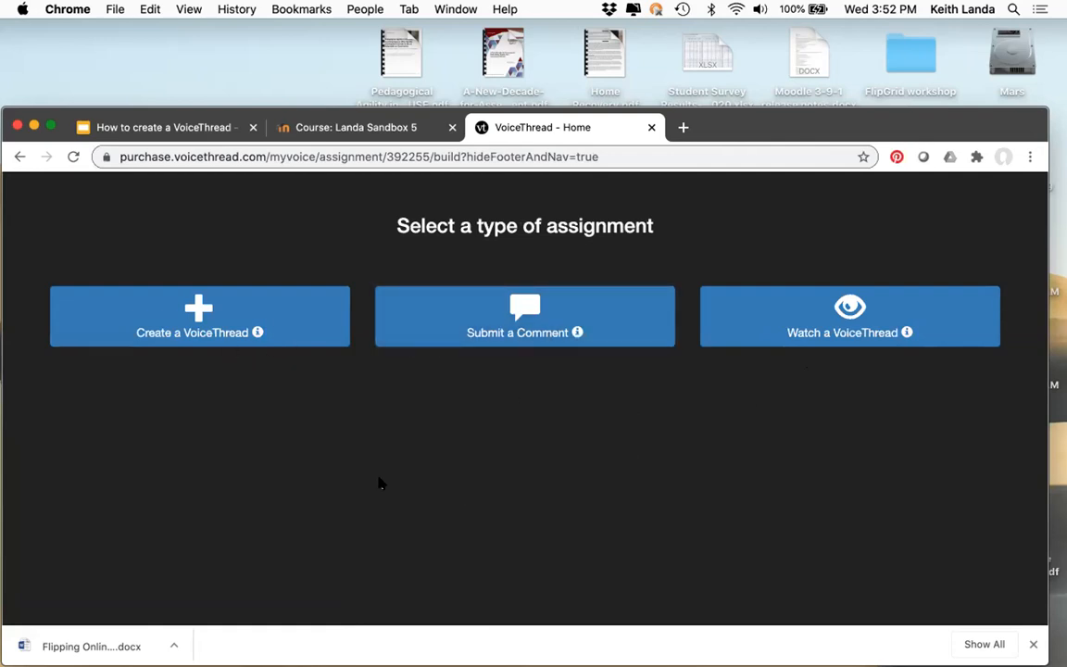
{"action": "mouse_move", "coordinate": [251, 341]}
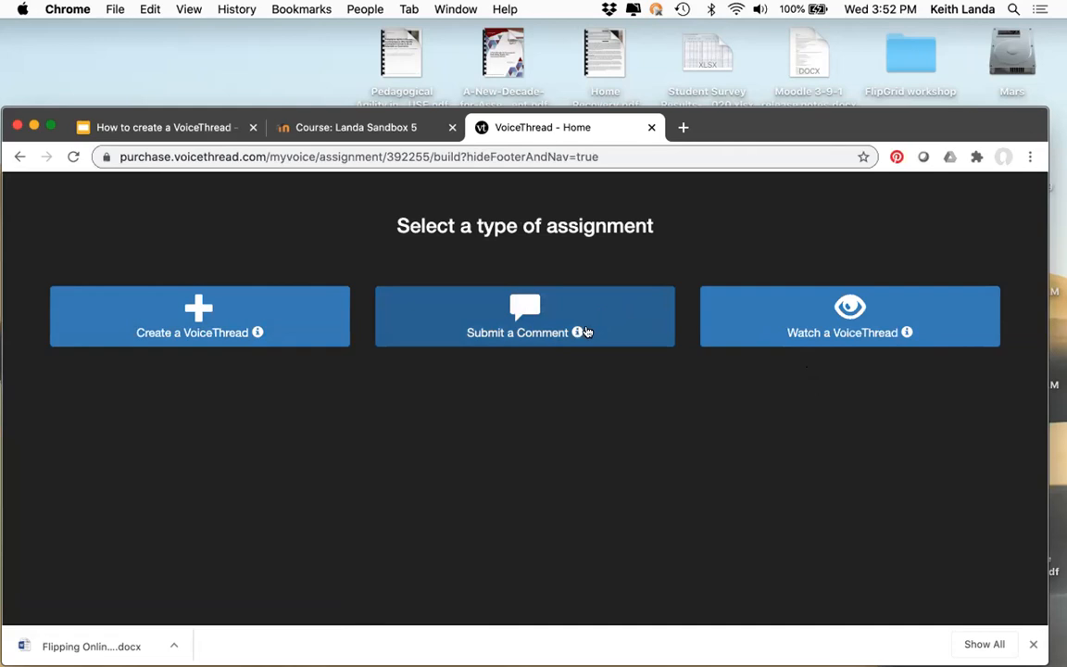
{"action": "left_click", "coordinate": [806, 330]}
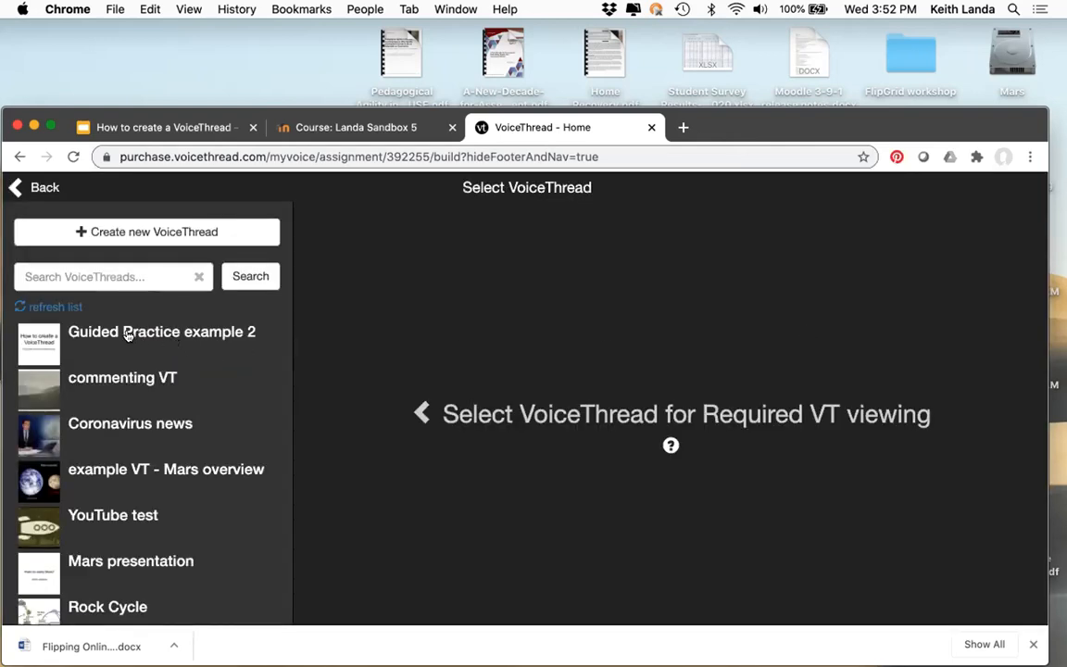
Create the assignment from Guided Practice example 2, shared with the class, with description "You need to watch this all the way through", and return to the course
{"action": "left_click", "coordinate": [128, 334]}
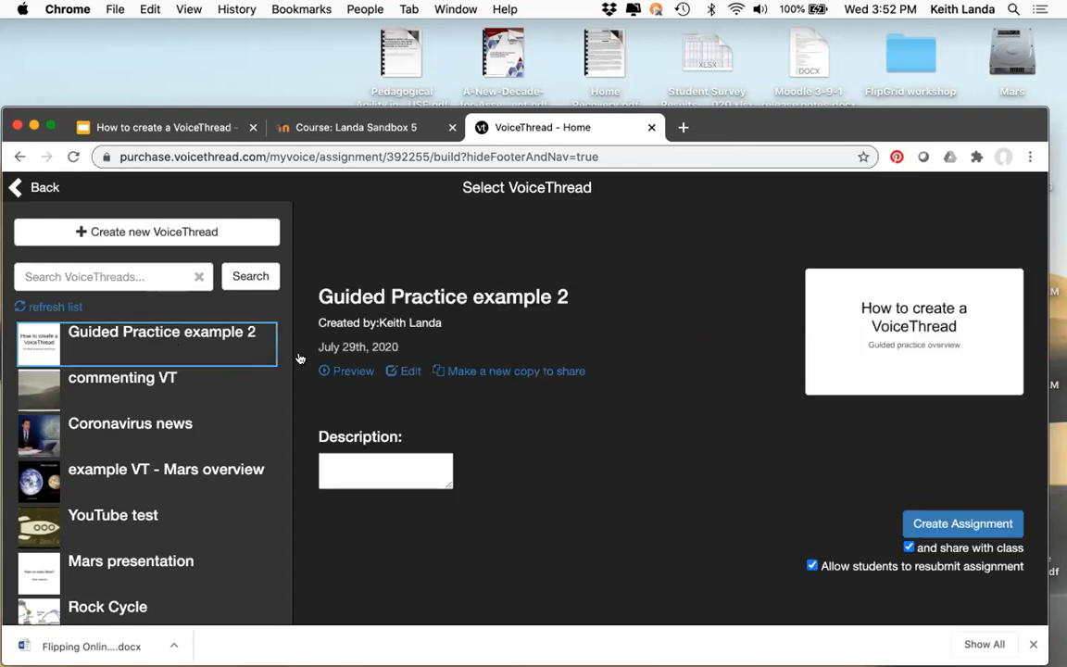
{"action": "left_click", "coordinate": [405, 463]}
{"action": "type", "text": "You ne"}
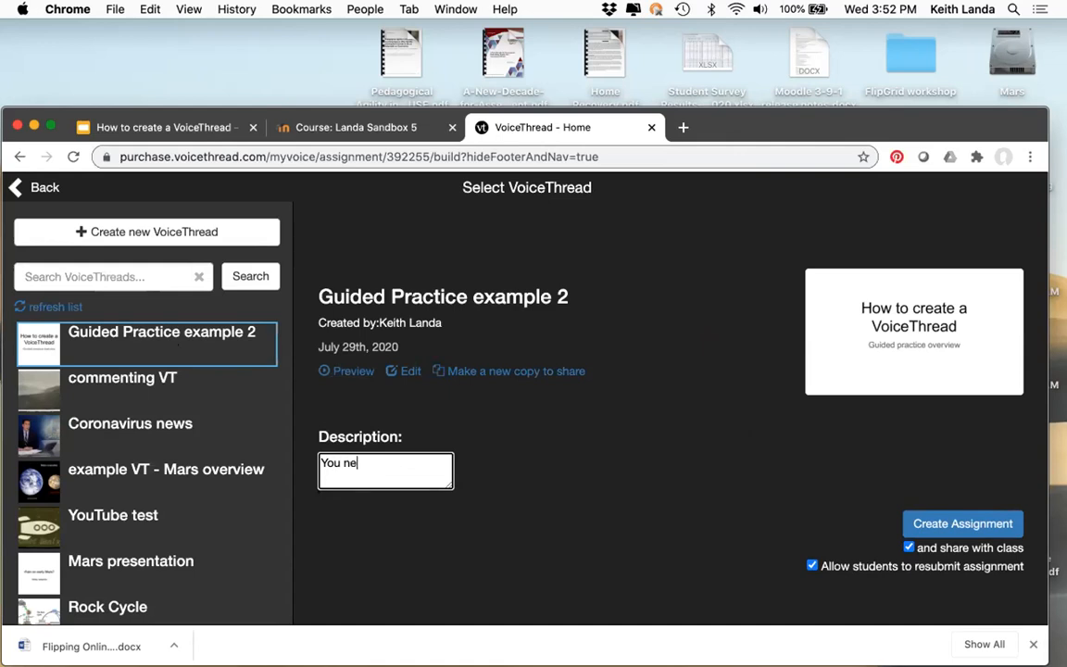
{"action": "type", "text": "ed to watch this all the way through"}
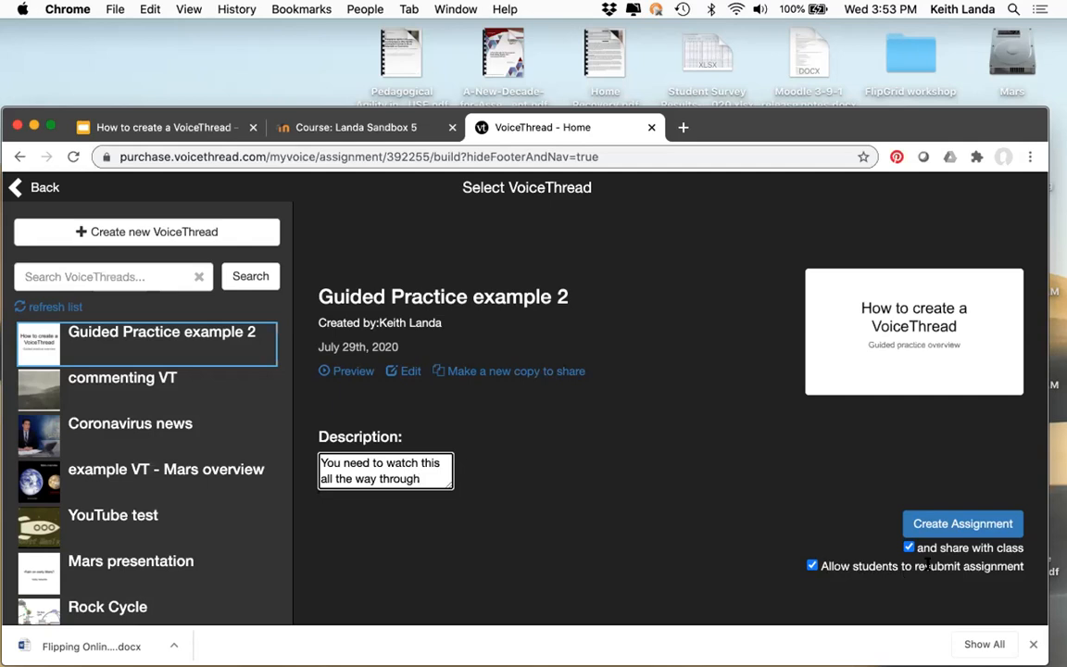
{"action": "left_click", "coordinate": [965, 528]}
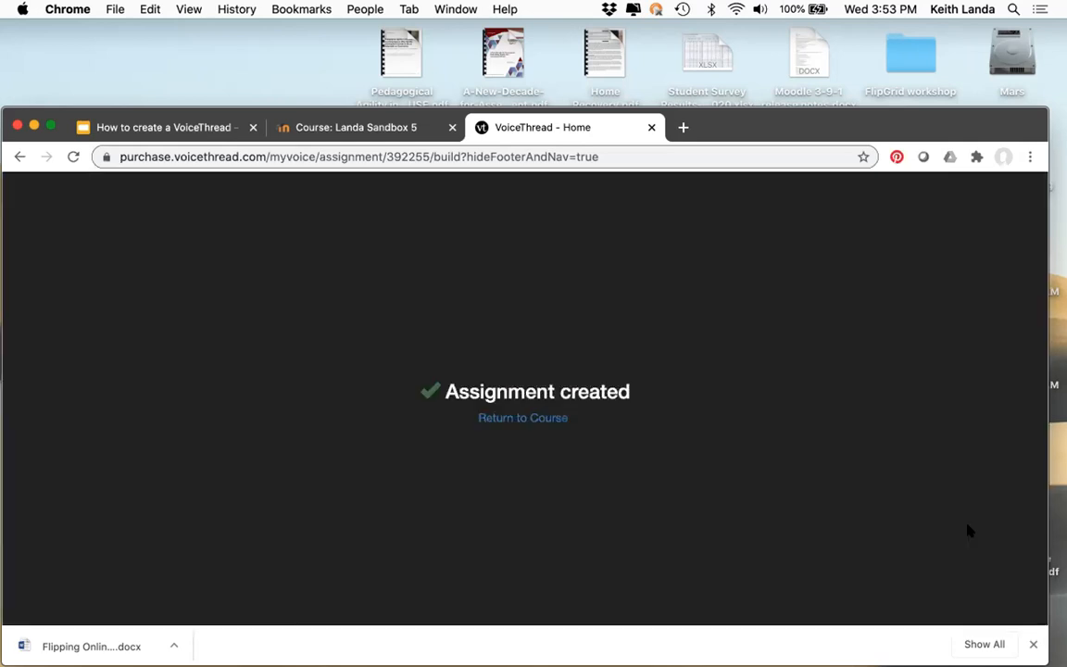
{"action": "left_click", "coordinate": [651, 127]}
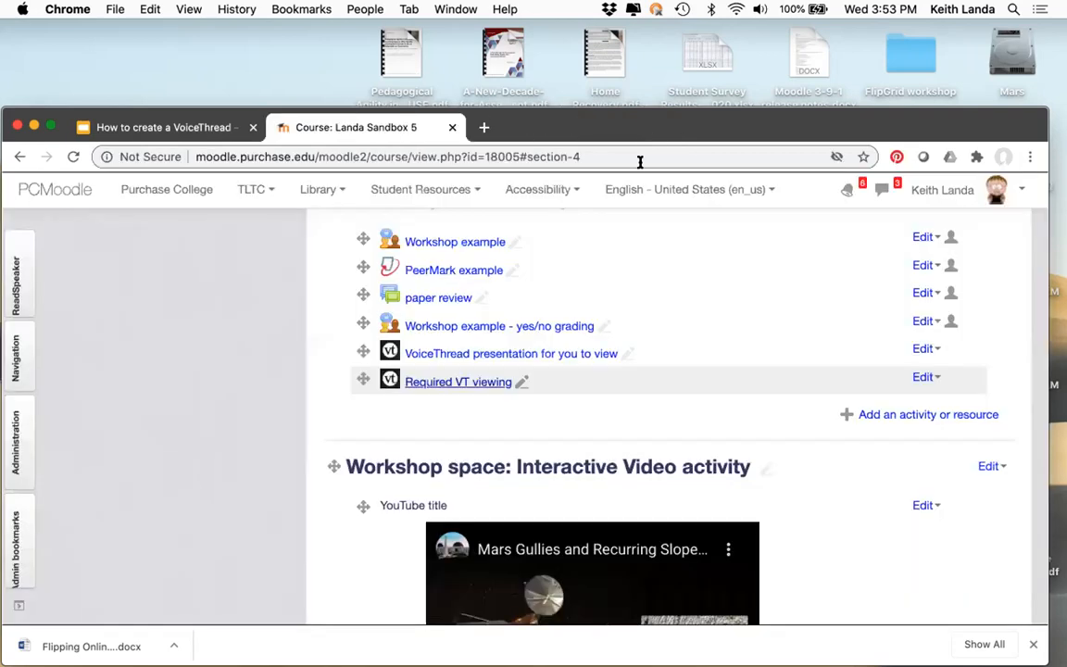
Find the test student account among the course's enrolled users, log in as that student, and continue to the course
{"action": "scroll", "coordinate": [431, 468], "scroll_direction": "up", "scroll_amount": 10}
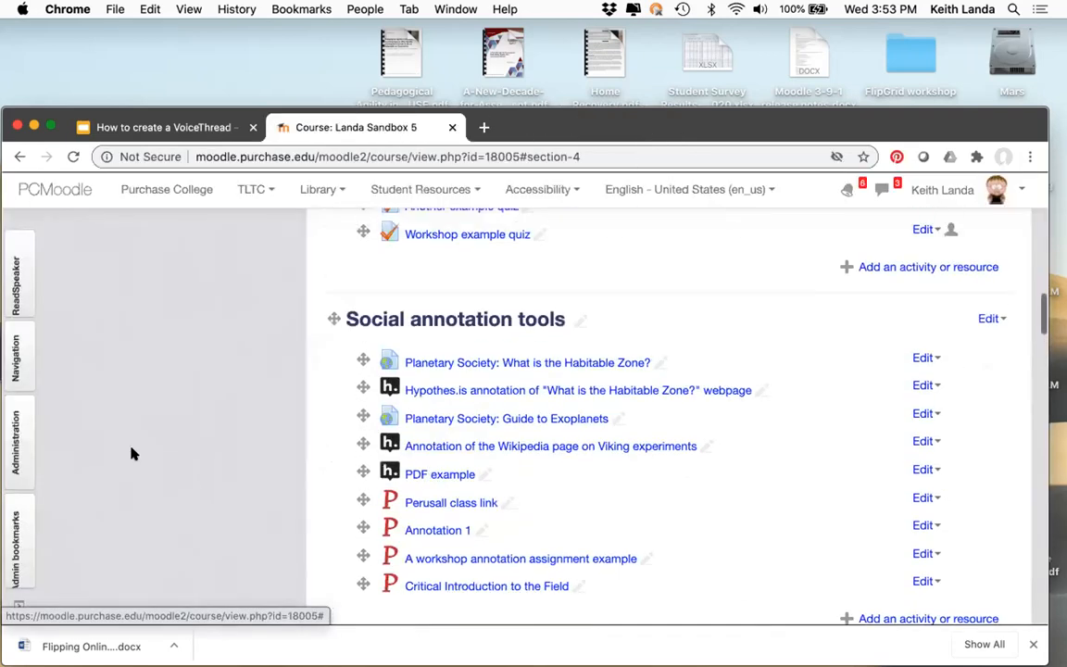
{"action": "left_click", "coordinate": [19, 452]}
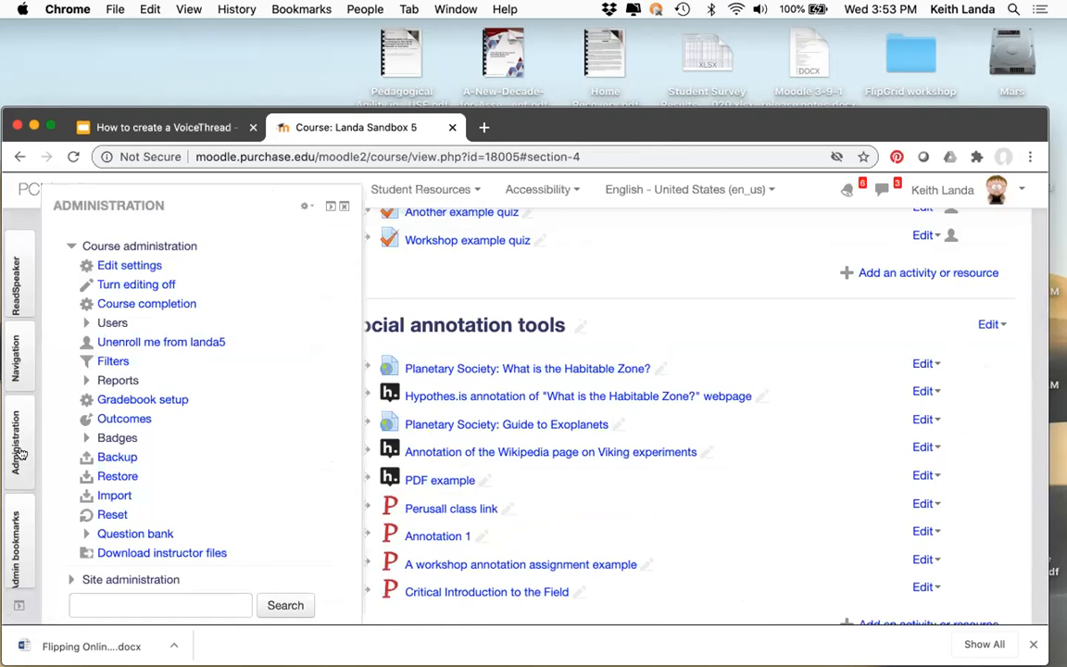
{"action": "left_click", "coordinate": [108, 320]}
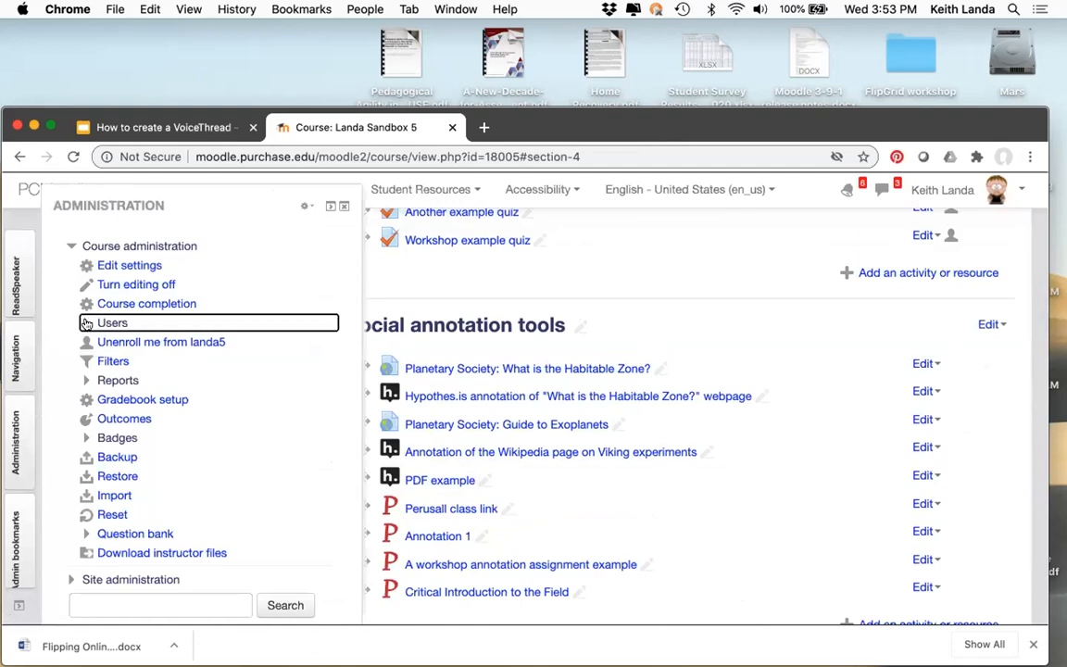
{"action": "left_click", "coordinate": [137, 342]}
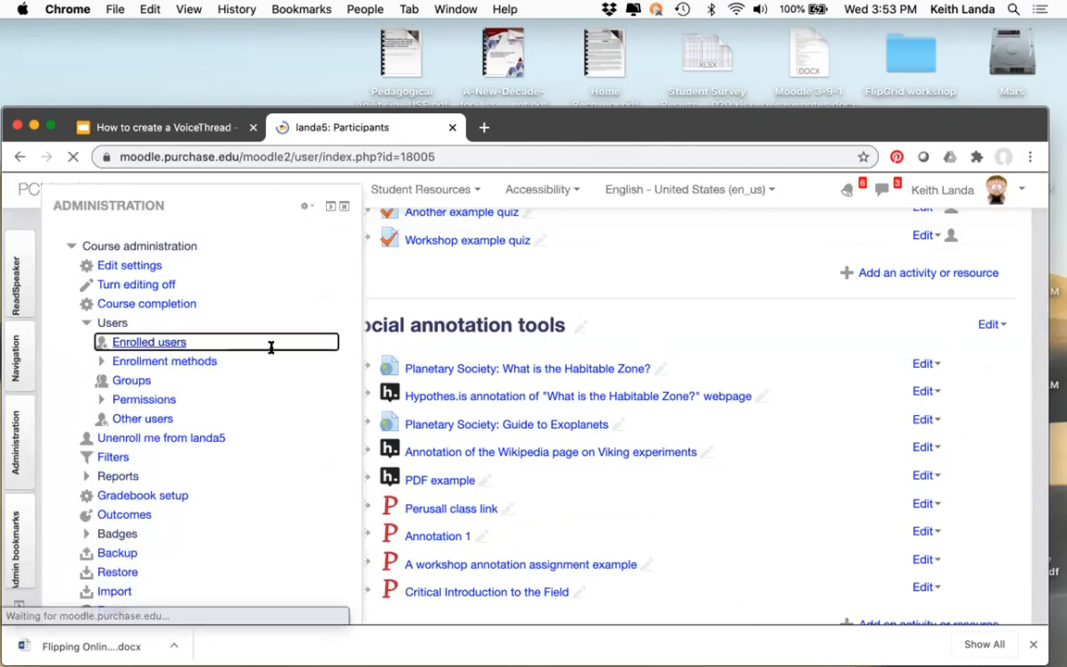
{"action": "scroll", "coordinate": [359, 383], "scroll_direction": "down", "scroll_amount": 5}
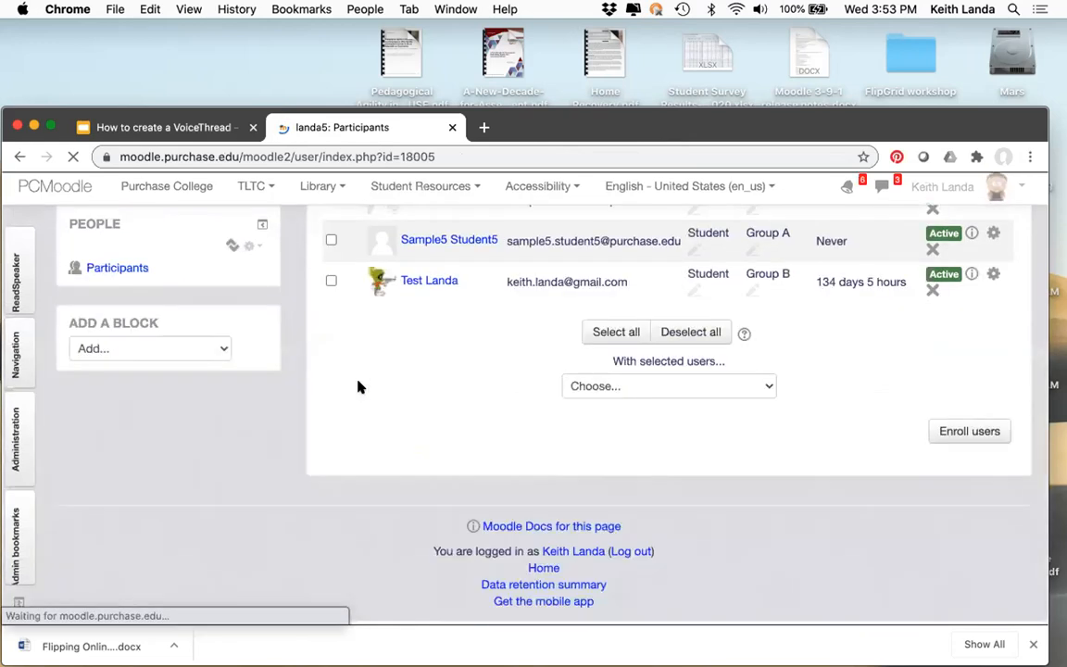
{"action": "left_click", "coordinate": [414, 380]}
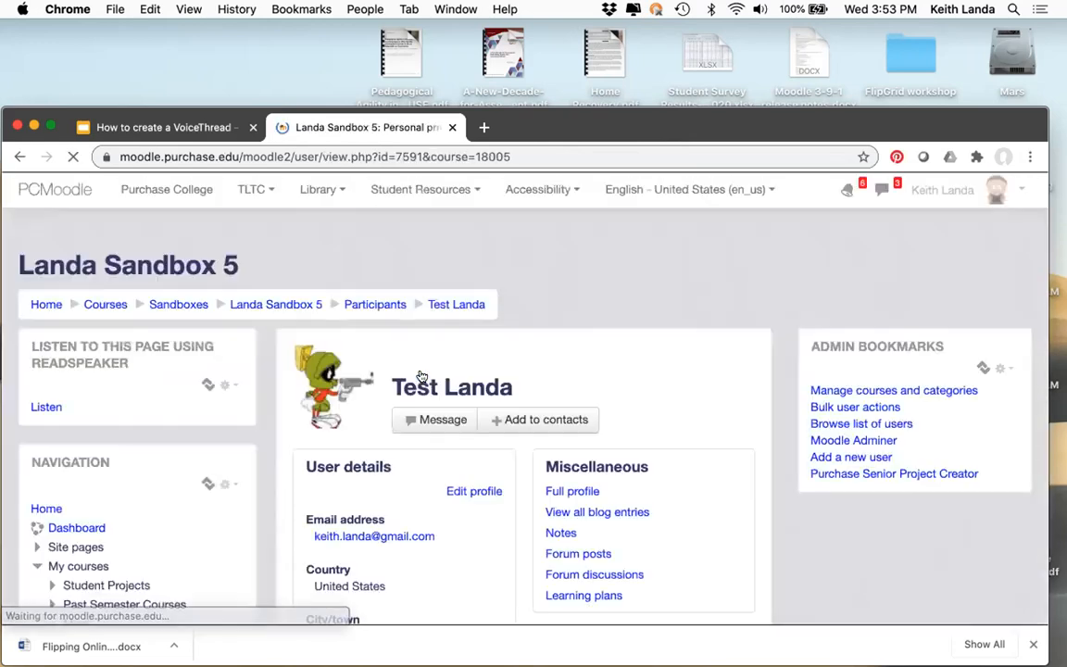
{"action": "scroll", "coordinate": [650, 460], "scroll_direction": "down", "scroll_amount": 5}
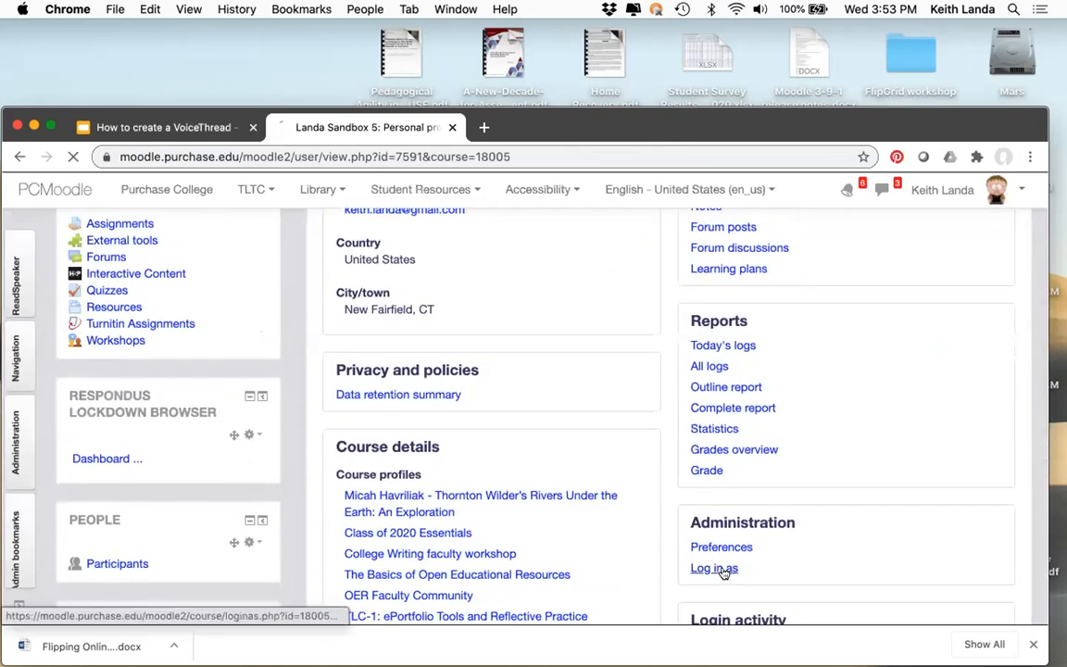
{"action": "left_click", "coordinate": [715, 572]}
{"action": "left_click", "coordinate": [541, 434]}
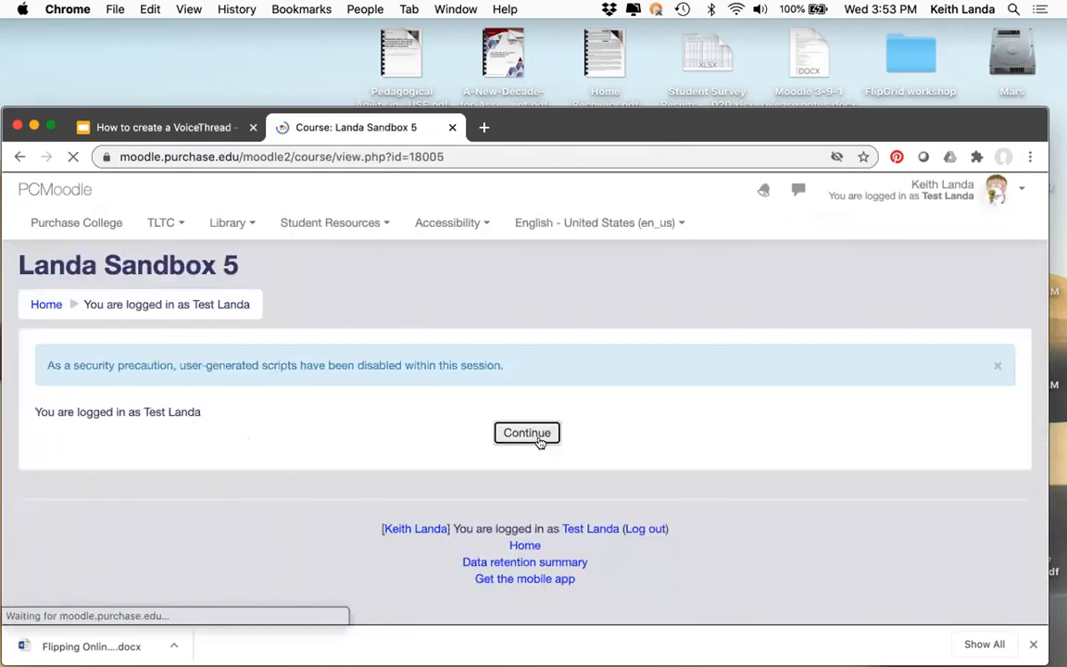
Open "Required VT viewing" from the "Workshop: Structured peer review" section in the student view, and pause the slide 1 comment
{"action": "scroll", "coordinate": [541, 442], "scroll_direction": "down", "scroll_amount": 5}
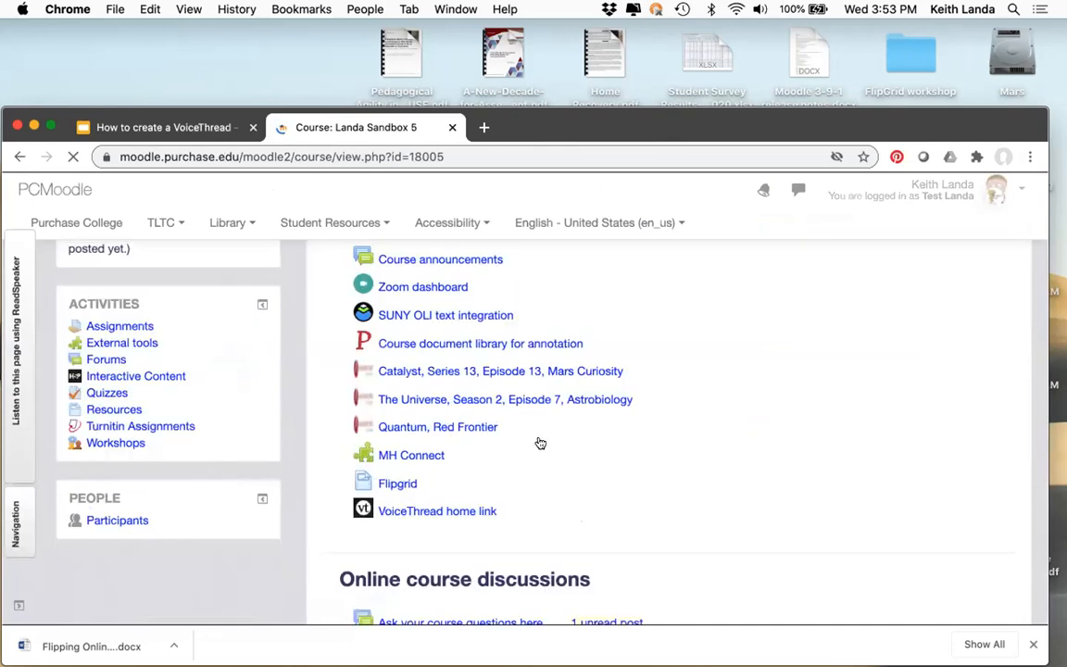
{"action": "scroll", "coordinate": [540, 443], "scroll_direction": "down", "scroll_amount": 10}
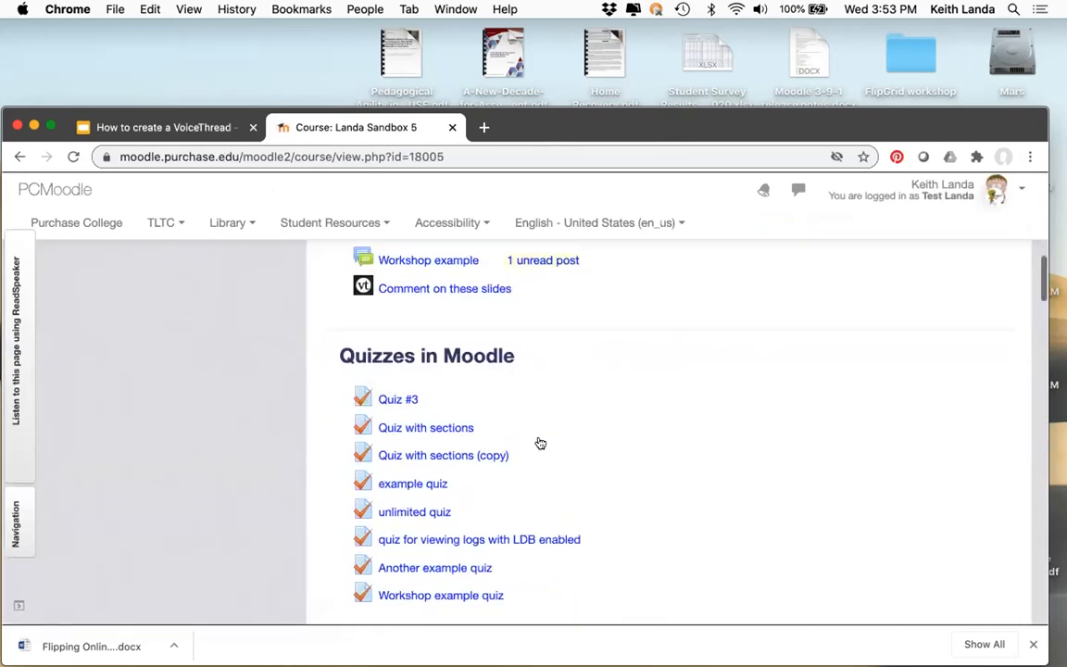
{"action": "scroll", "coordinate": [541, 443], "scroll_direction": "down", "scroll_amount": 10}
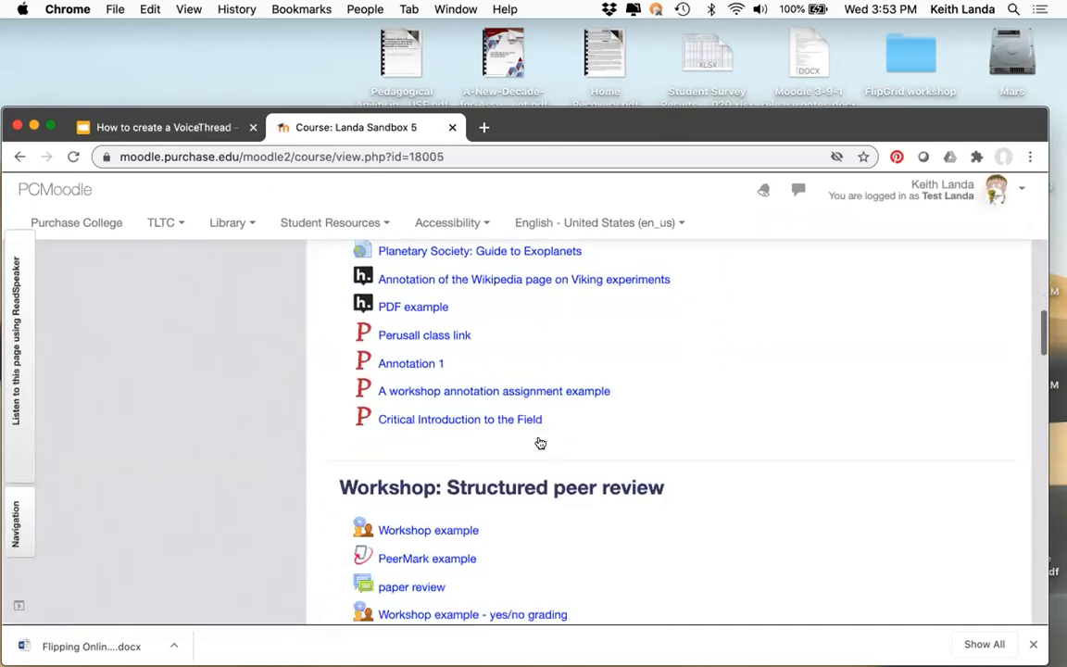
{"action": "scroll", "coordinate": [541, 442], "scroll_direction": "down", "scroll_amount": 1}
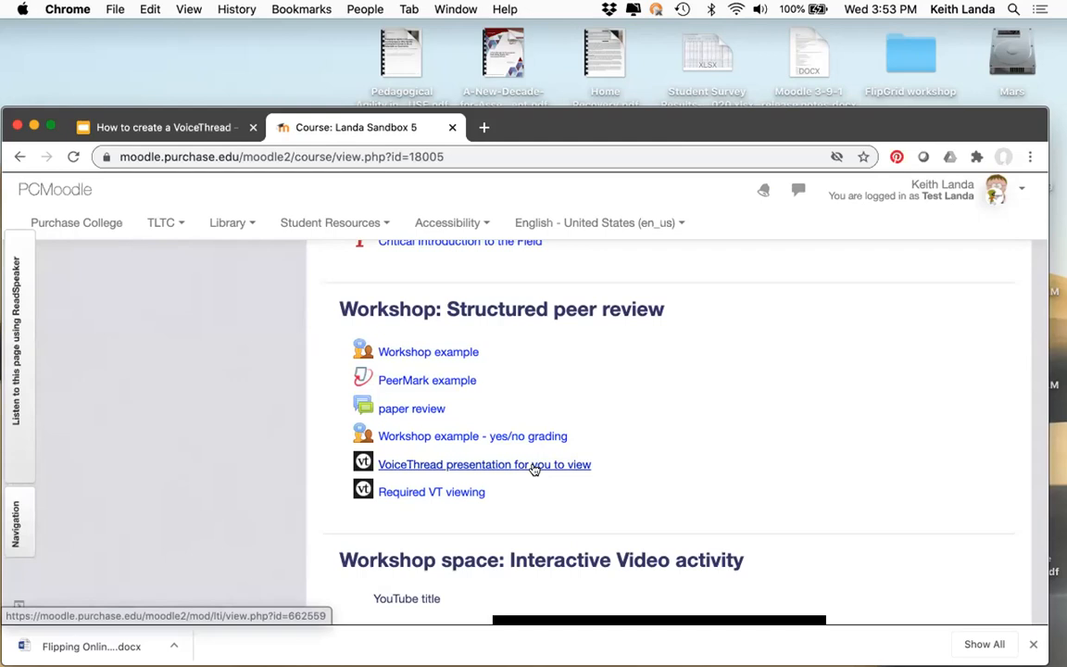
{"action": "left_click", "coordinate": [435, 495]}
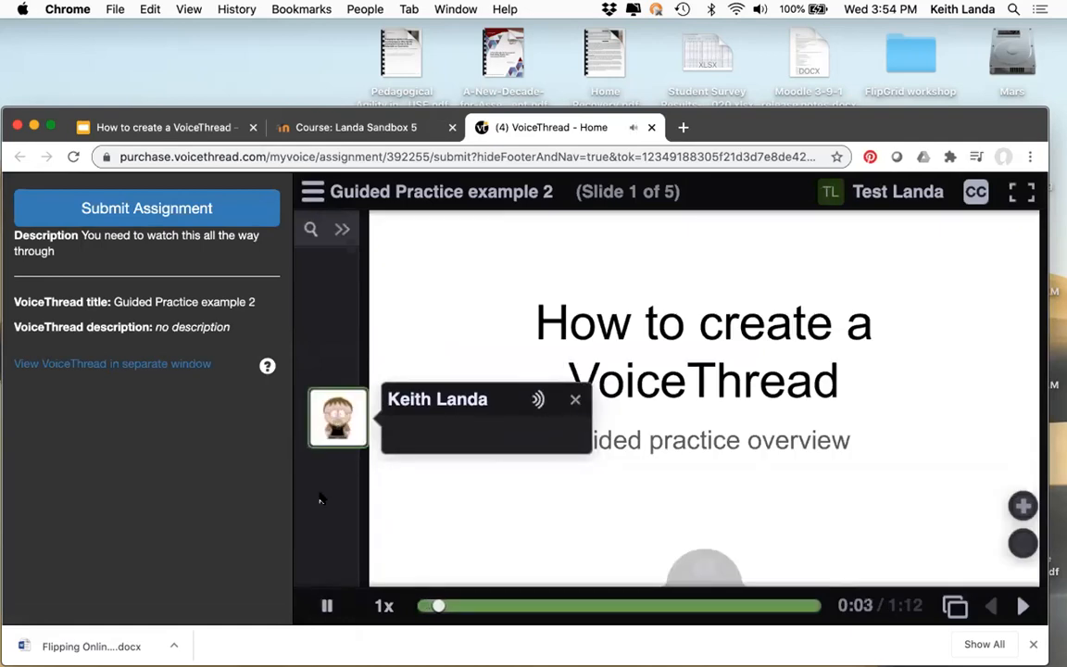
{"action": "left_click", "coordinate": [325, 605]}
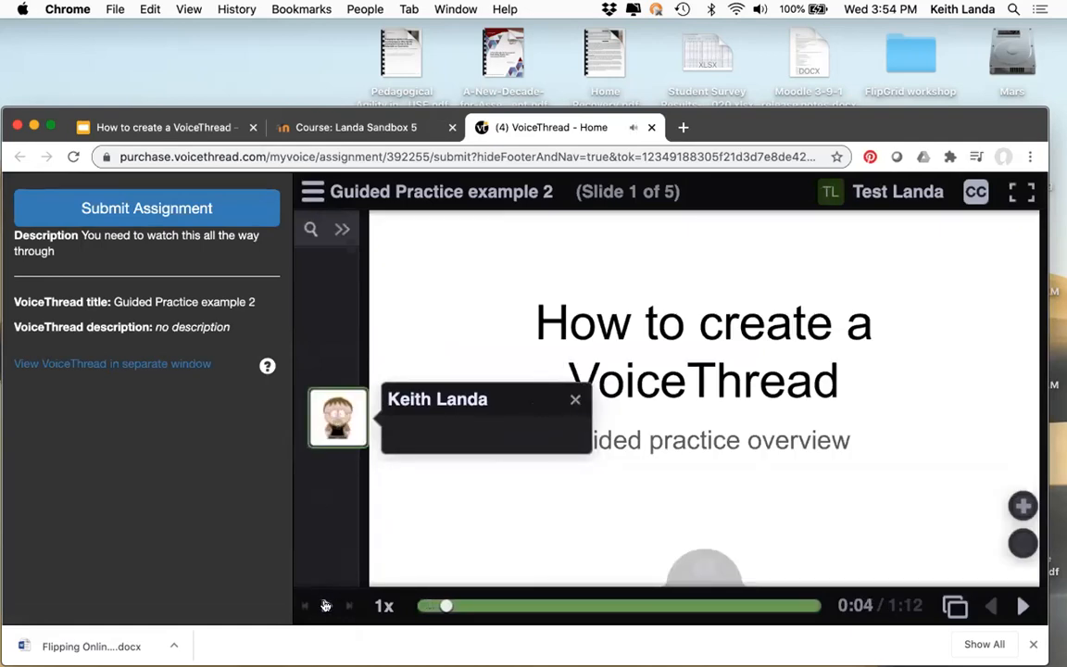